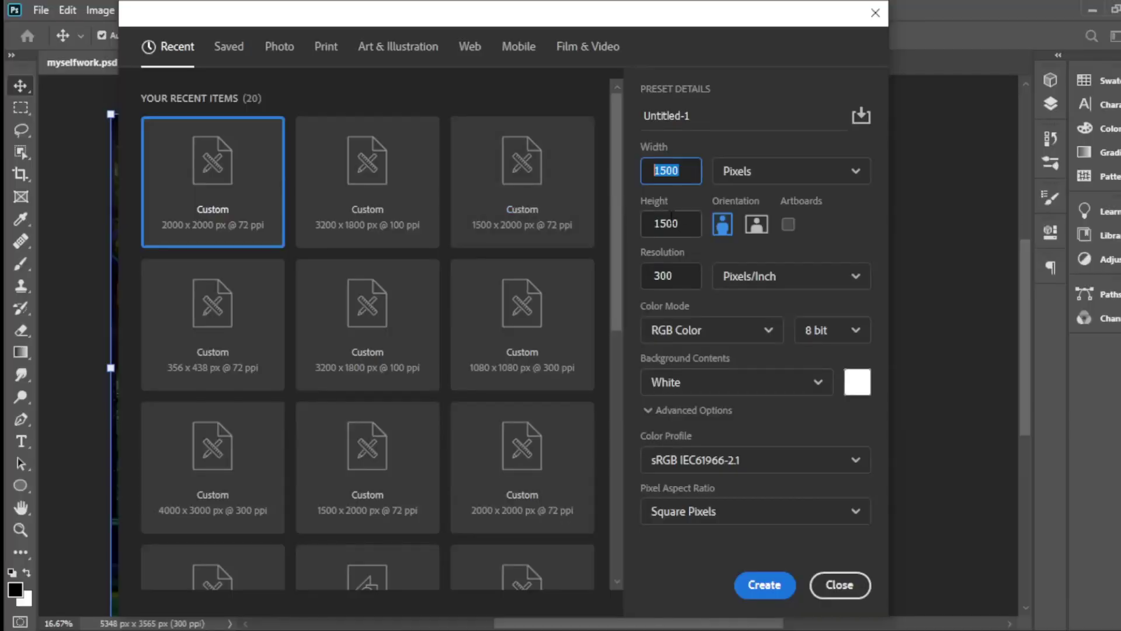
Create a 1500×1500 px canvas and bring the cracked concrete photo in as Layer 1
{"action": "left_click", "coordinate": [763, 583]}
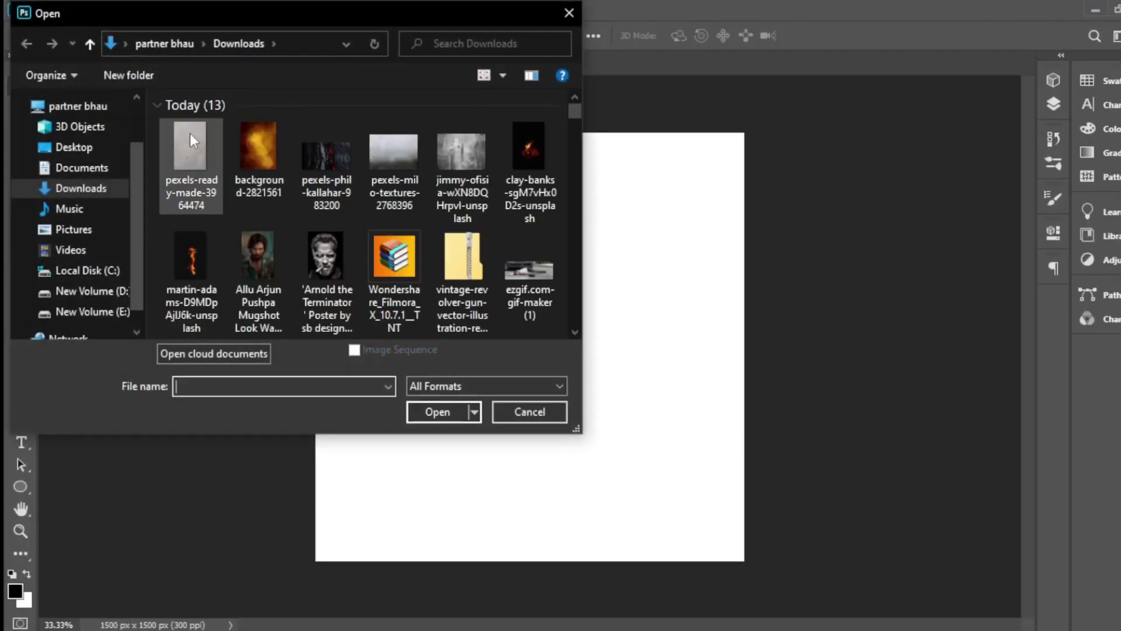
{"action": "double_click", "coordinate": [190, 133]}
{"action": "left_click_drag", "start_coordinate": [562, 325], "coordinate": [522, 310]}
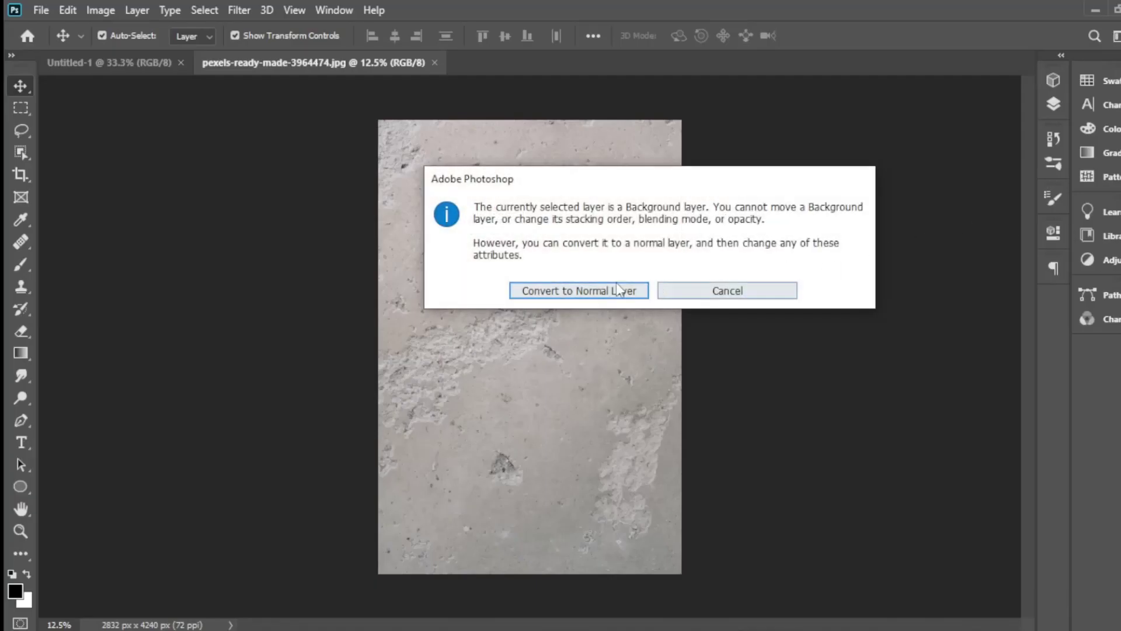
{"action": "left_click", "coordinate": [613, 287]}
{"action": "mouse_move", "coordinate": [499, 250]}
{"action": "left_mouse_down"}
{"action": "mouse_move", "coordinate": [390, 172]}
{"action": "mouse_move", "coordinate": [590, 297]}
{"action": "left_mouse_up"}
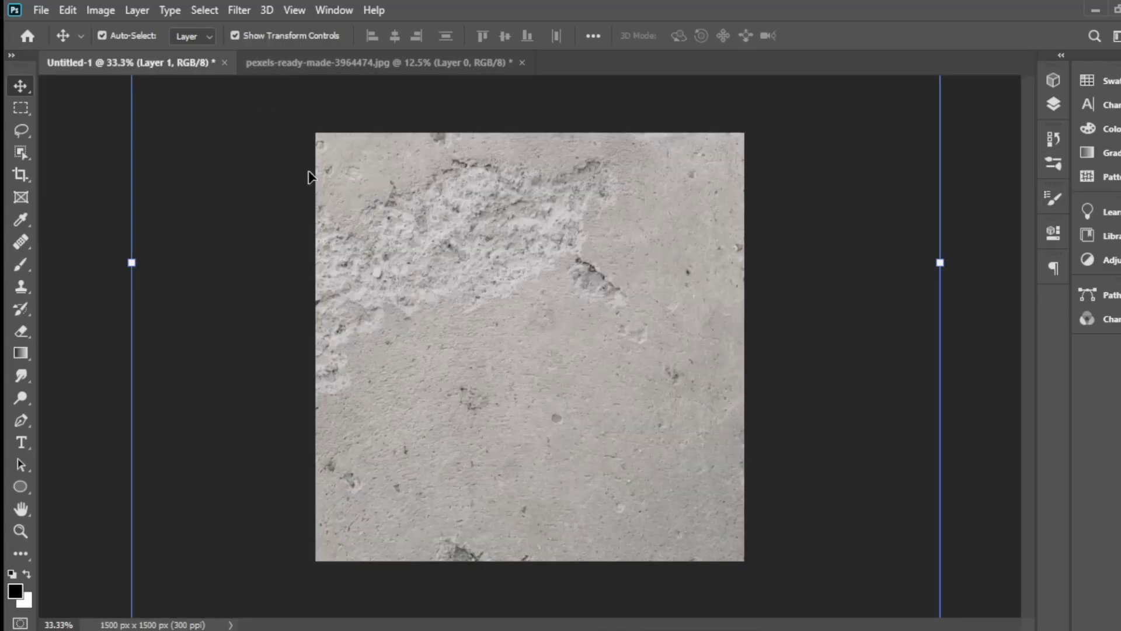
Close the original concrete photo, unlock the background and resize the Layer 1 texture
{"action": "left_click", "coordinate": [522, 62]}
{"action": "left_click", "coordinate": [1053, 104]}
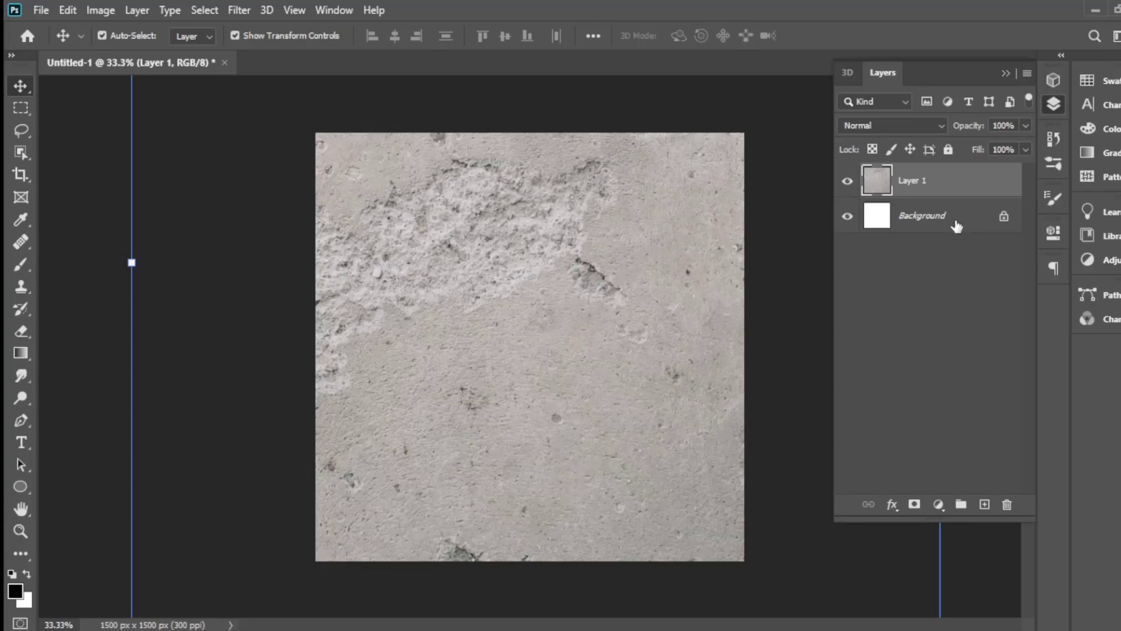
{"action": "left_click", "coordinate": [1002, 219]}
{"action": "left_click", "coordinate": [910, 181]}
{"action": "key", "text": "ctrl+t"}
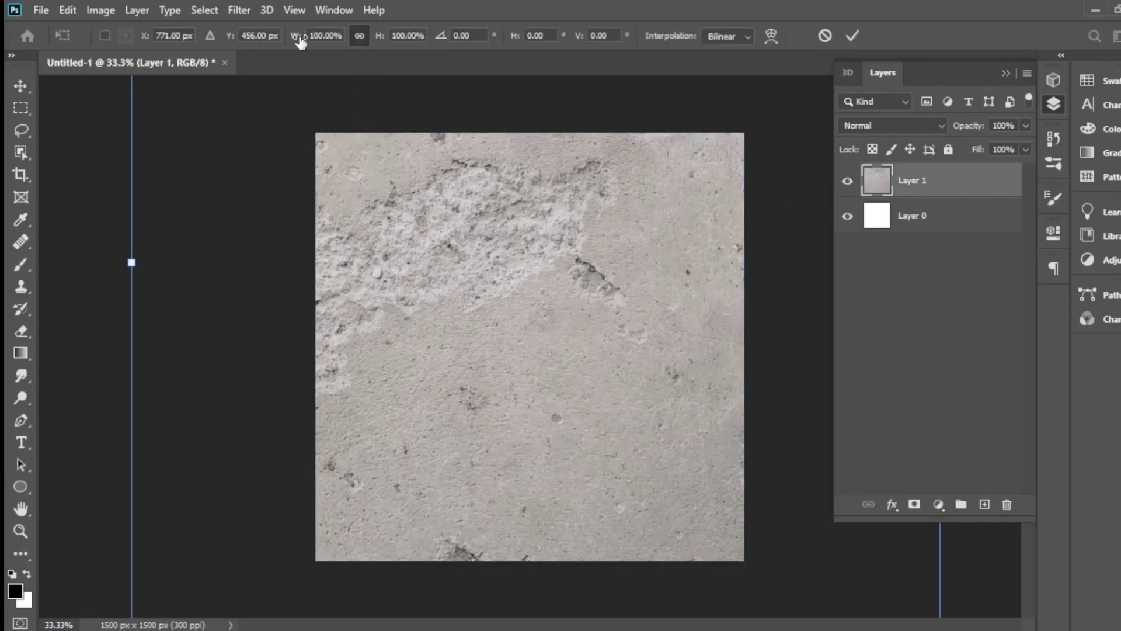
{"action": "mouse_move", "coordinate": [296, 36]}
{"action": "left_mouse_down"}
{"action": "mouse_move", "coordinate": [246, 36]}
{"action": "mouse_move", "coordinate": [263, 36]}
{"action": "left_mouse_up"}
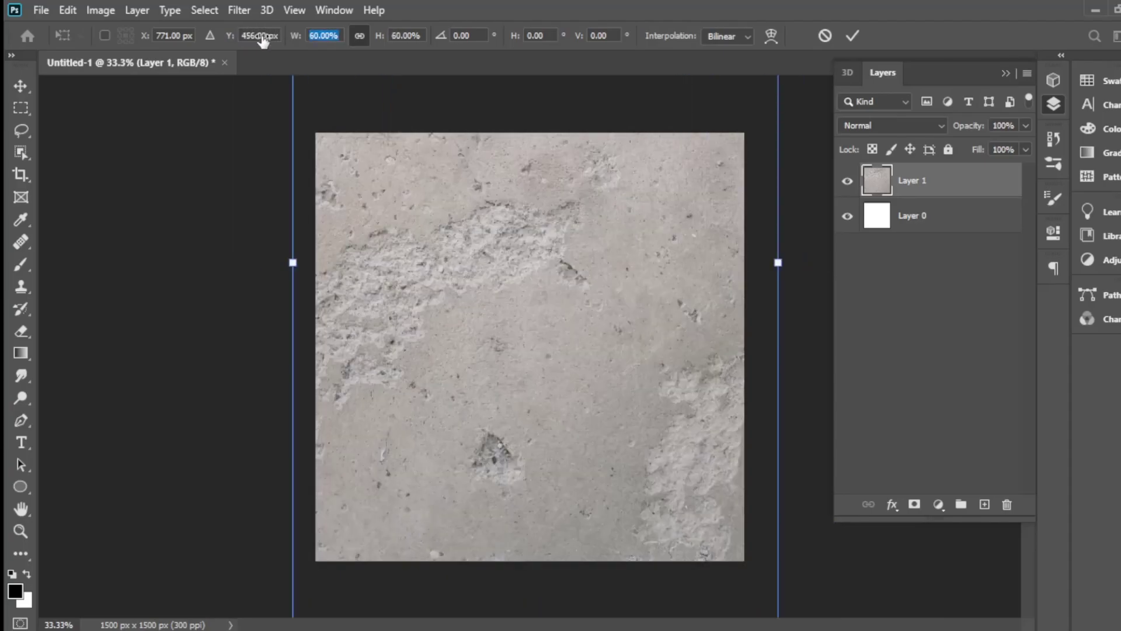
{"action": "left_click_drag", "start_coordinate": [602, 243], "coordinate": [622, 276]}
{"action": "key", "text": "Return"}
Rotate the concrete texture a quarter turn and stretch it to fill the 1500×1500 canvas
{"action": "key", "text": "ctrl+minus"}
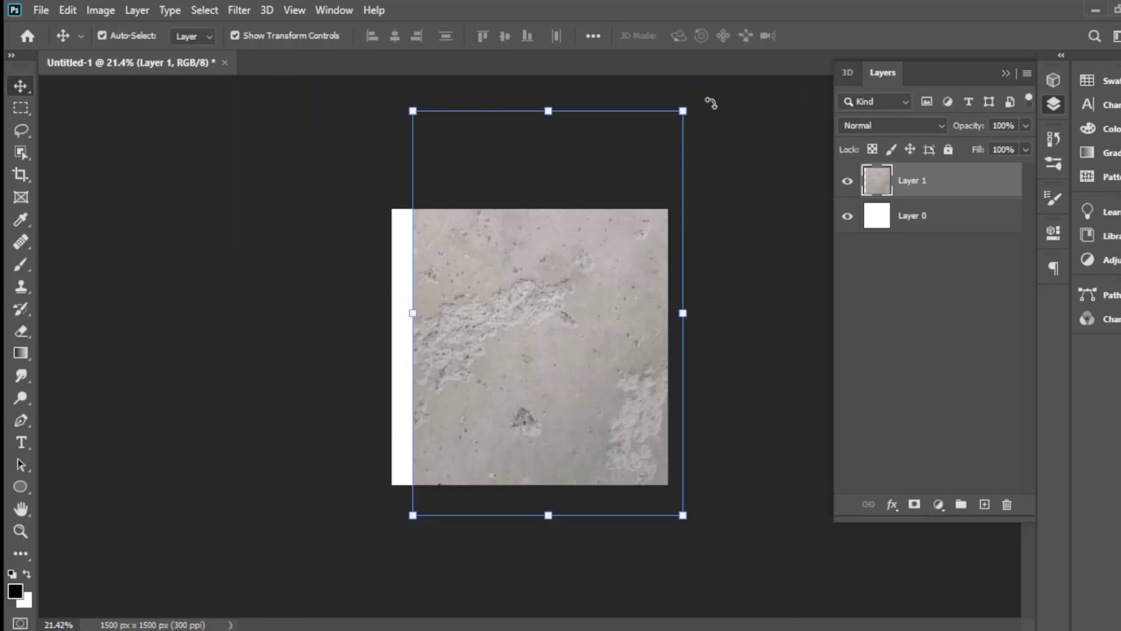
{"action": "mouse_move", "coordinate": [711, 100]}
{"action": "left_mouse_down"}
{"action": "mouse_move", "coordinate": [791, 458]}
{"action": "mouse_move", "coordinate": [773, 466]}
{"action": "mouse_move", "coordinate": [783, 467]}
{"action": "left_mouse_up"}
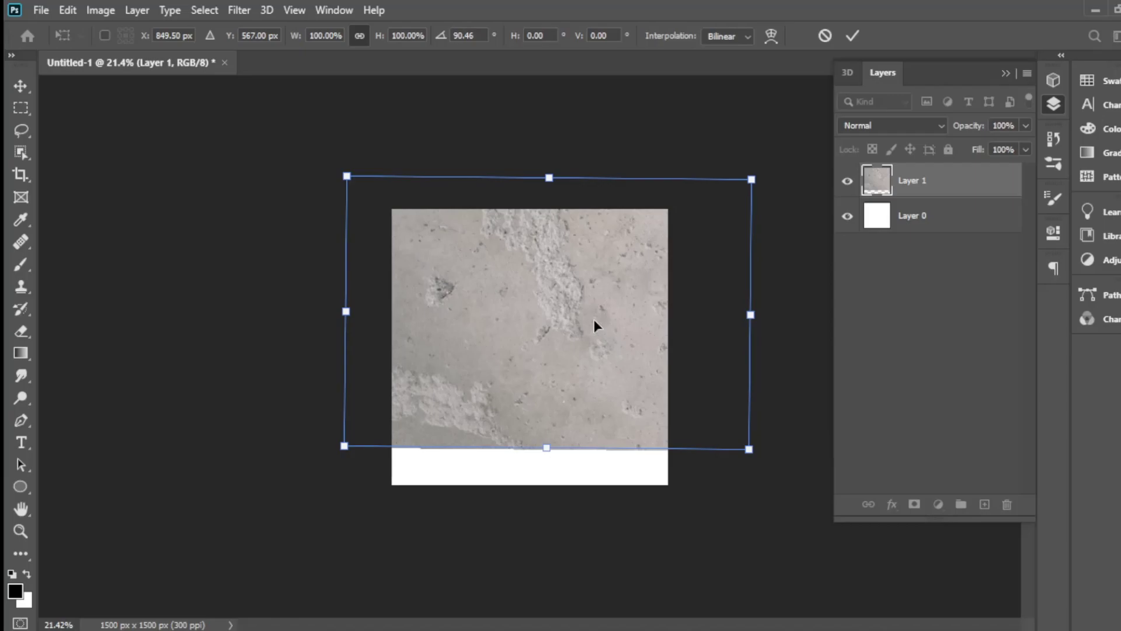
{"action": "left_click_drag", "start_coordinate": [594, 319], "coordinate": [536, 341]}
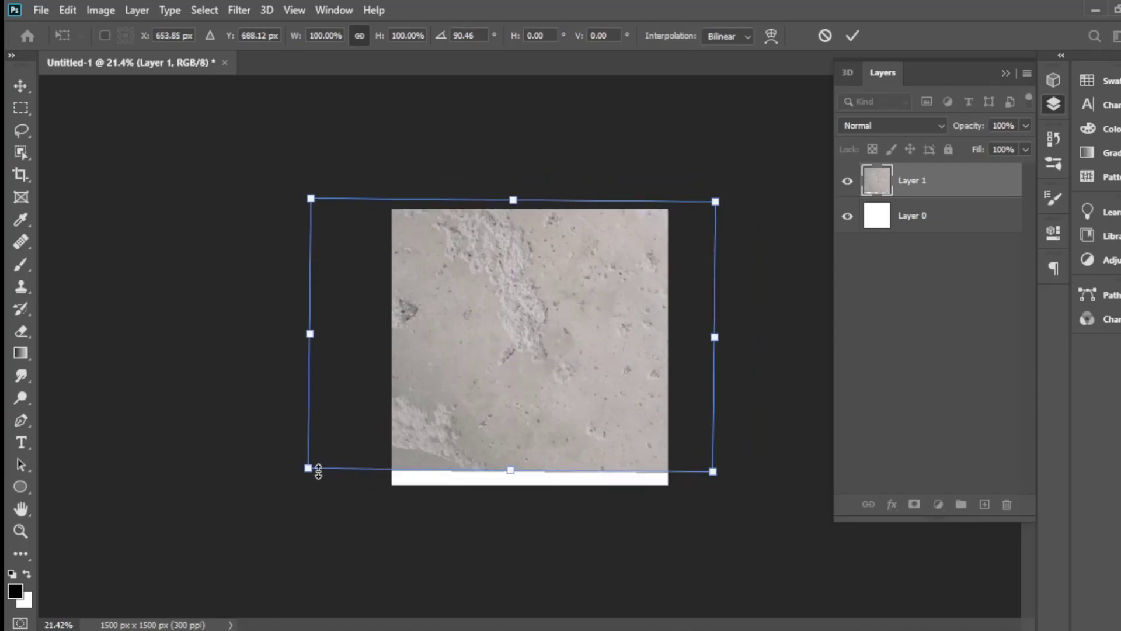
{"action": "left_click_drag", "start_coordinate": [308, 467], "coordinate": [303, 473]}
{"action": "key", "text": "ctrl+plus"}
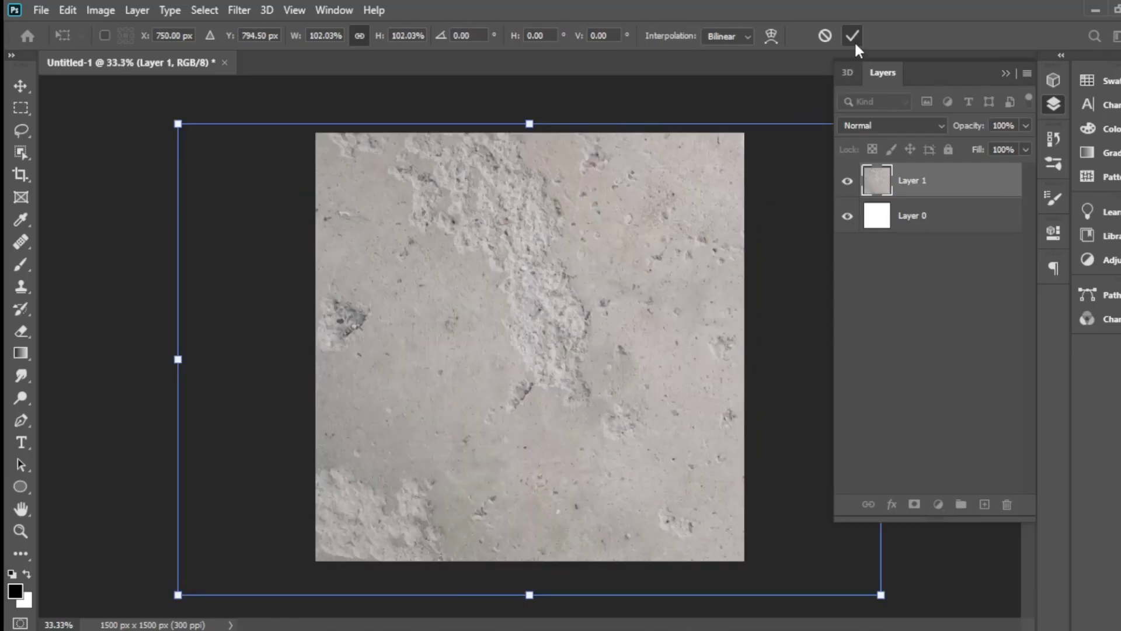
{"action": "left_click", "coordinate": [852, 35]}
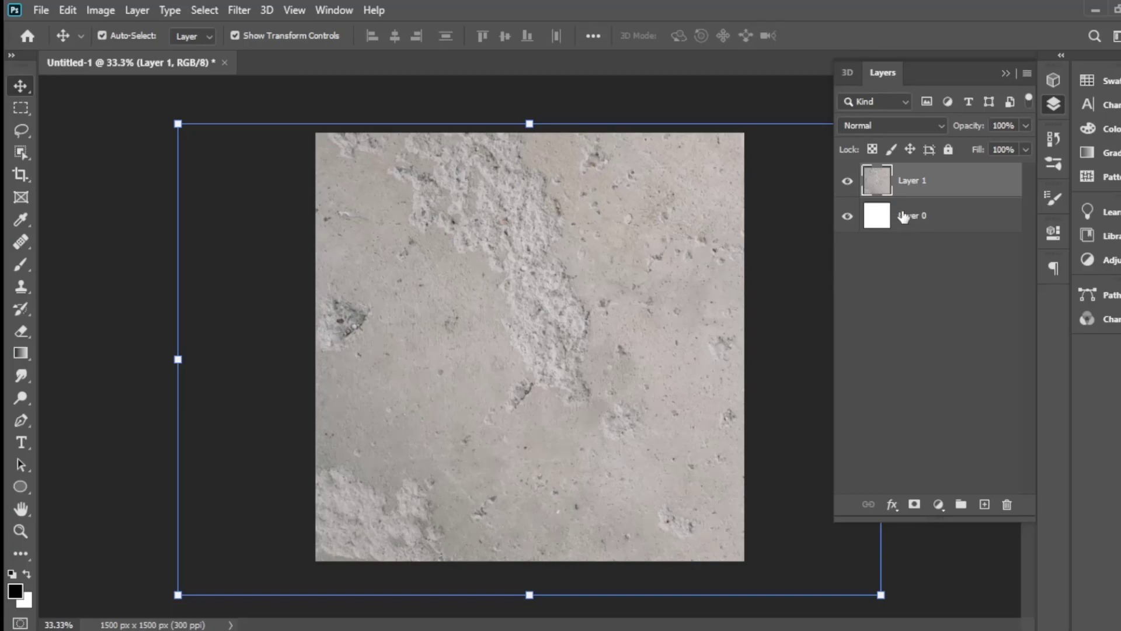
{"action": "left_click", "coordinate": [939, 504]}
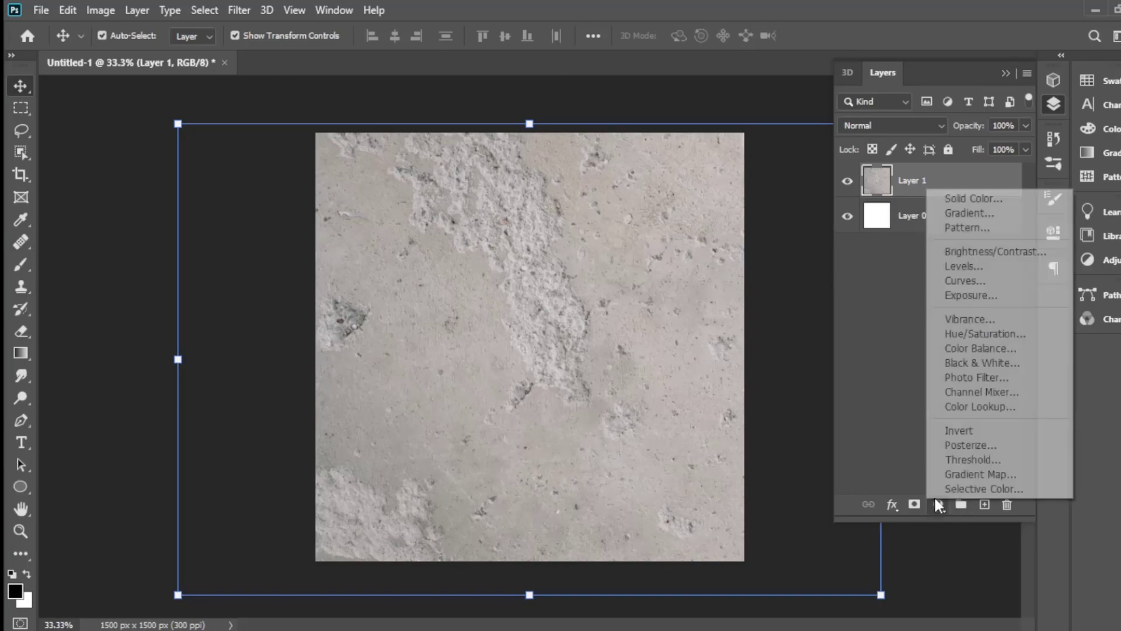
Add a Brightness/Contrast adjustment with brightness -34 and contrast -5
{"action": "left_click", "coordinate": [970, 252]}
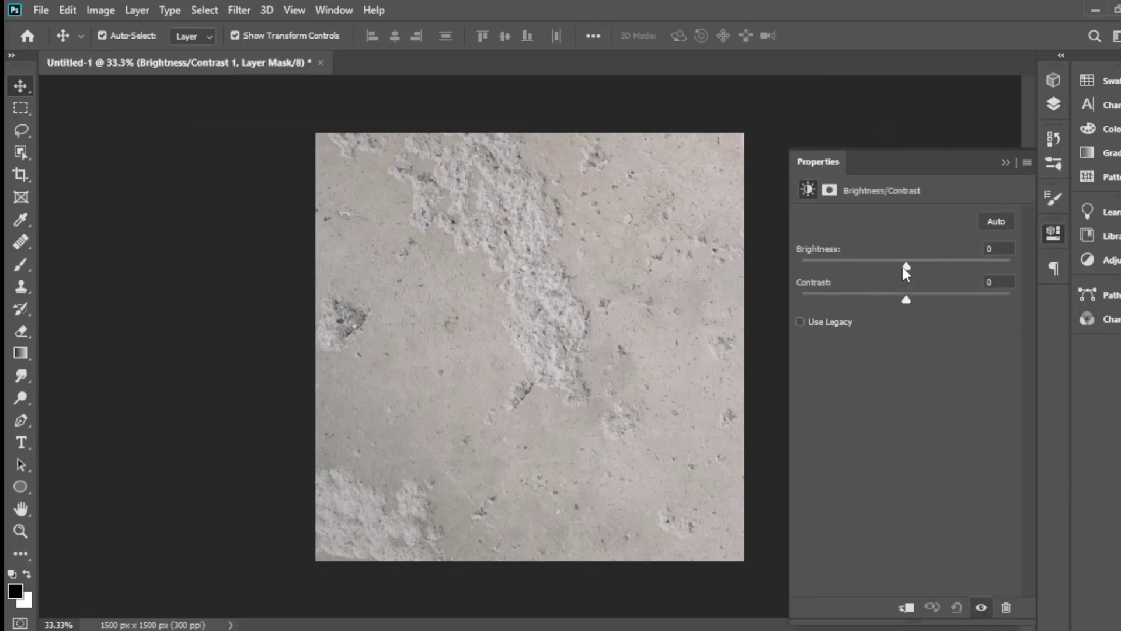
{"action": "left_click_drag", "start_coordinate": [906, 267], "coordinate": [889, 266]}
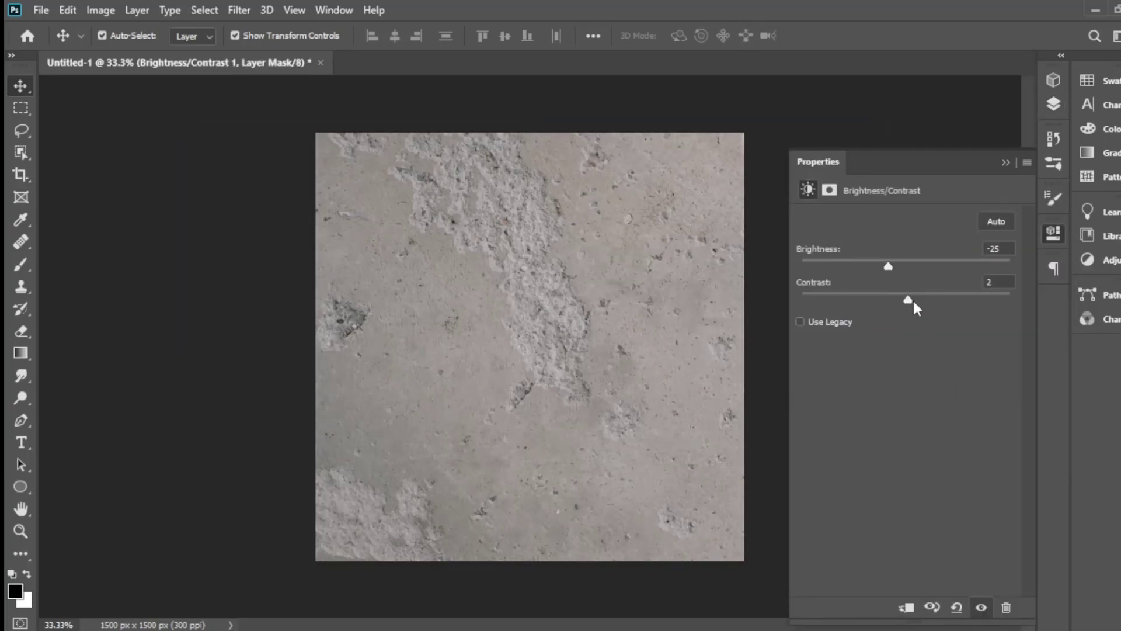
{"action": "left_click_drag", "start_coordinate": [897, 300], "coordinate": [882, 269]}
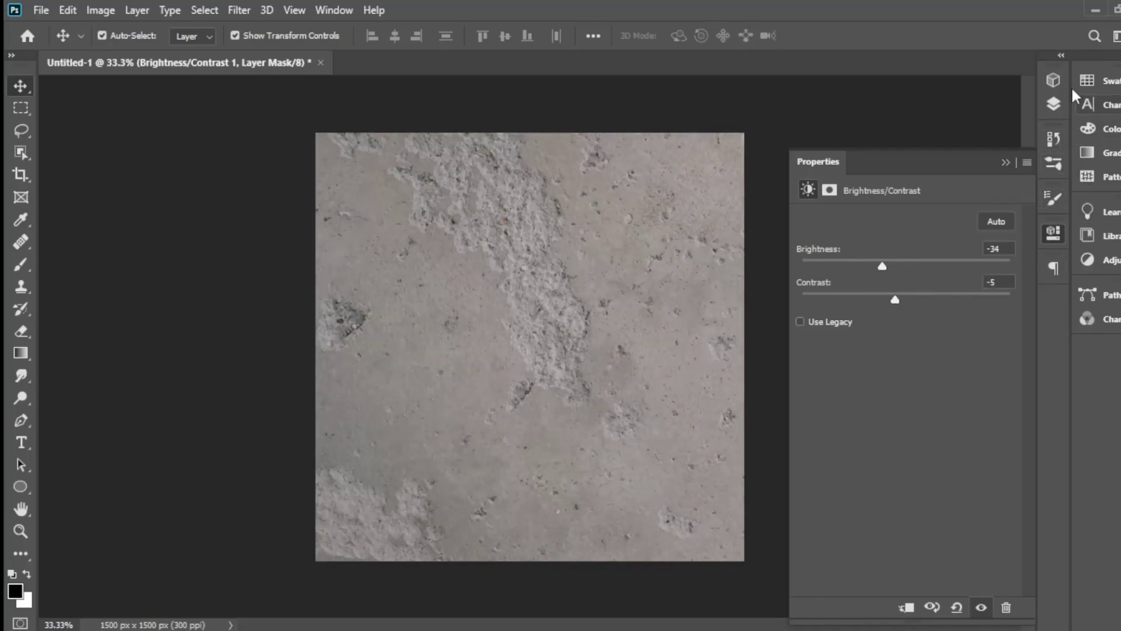
Add a Levels adjustment with gamma 0.90, input white 217 and output 26–225
{"action": "left_click", "coordinate": [1054, 104]}
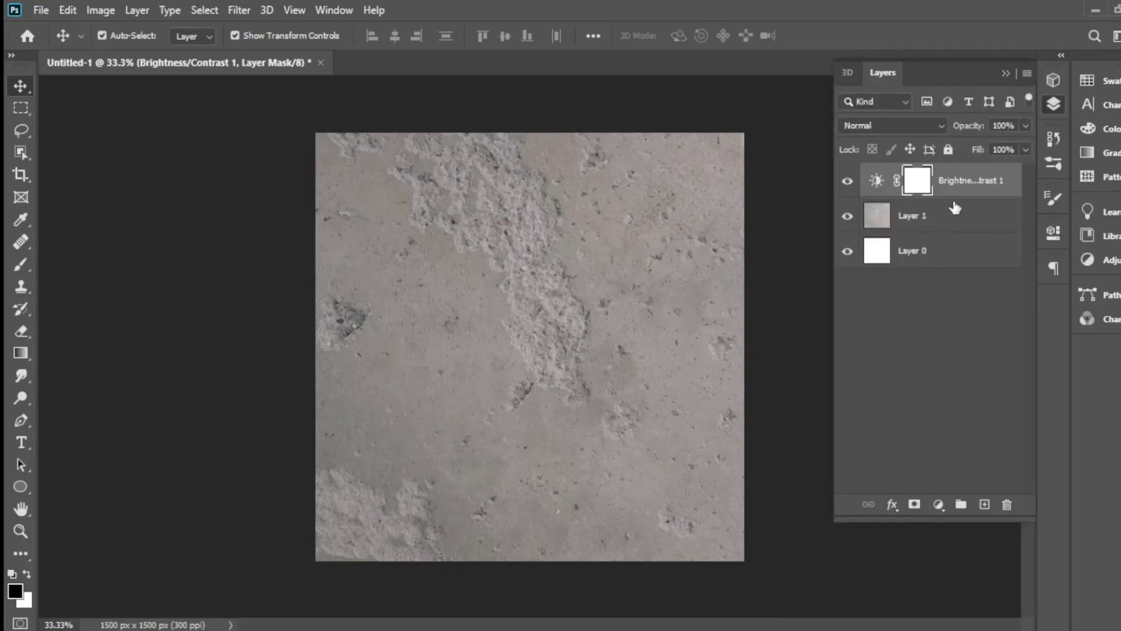
{"action": "left_click", "coordinate": [938, 504]}
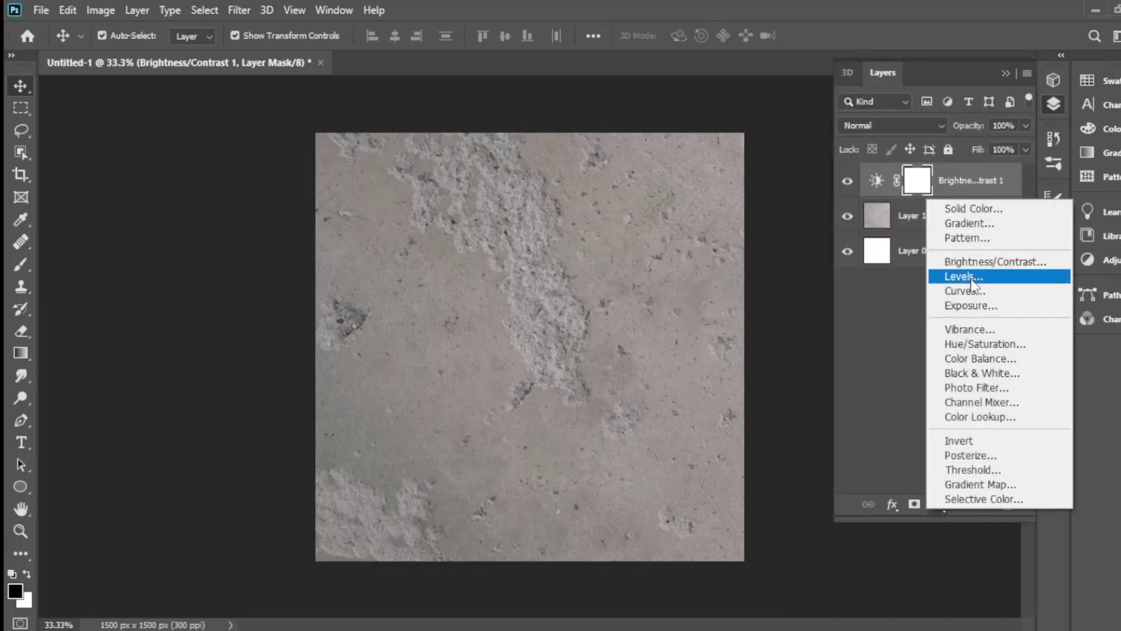
{"action": "left_click", "coordinate": [973, 279]}
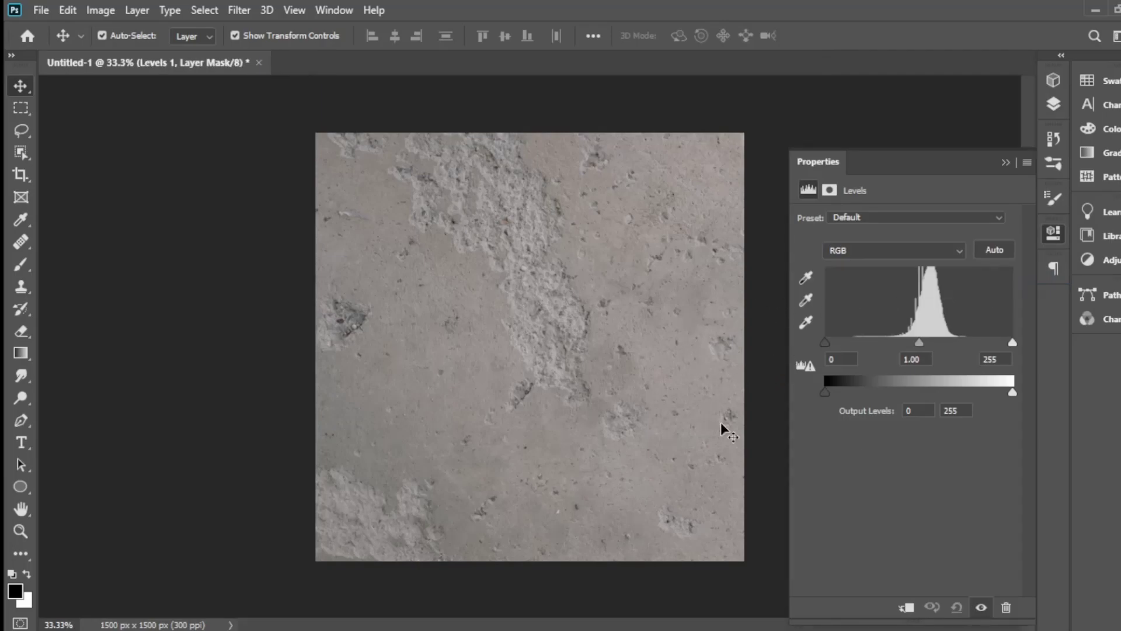
{"action": "left_click_drag", "start_coordinate": [923, 345], "coordinate": [926, 353]}
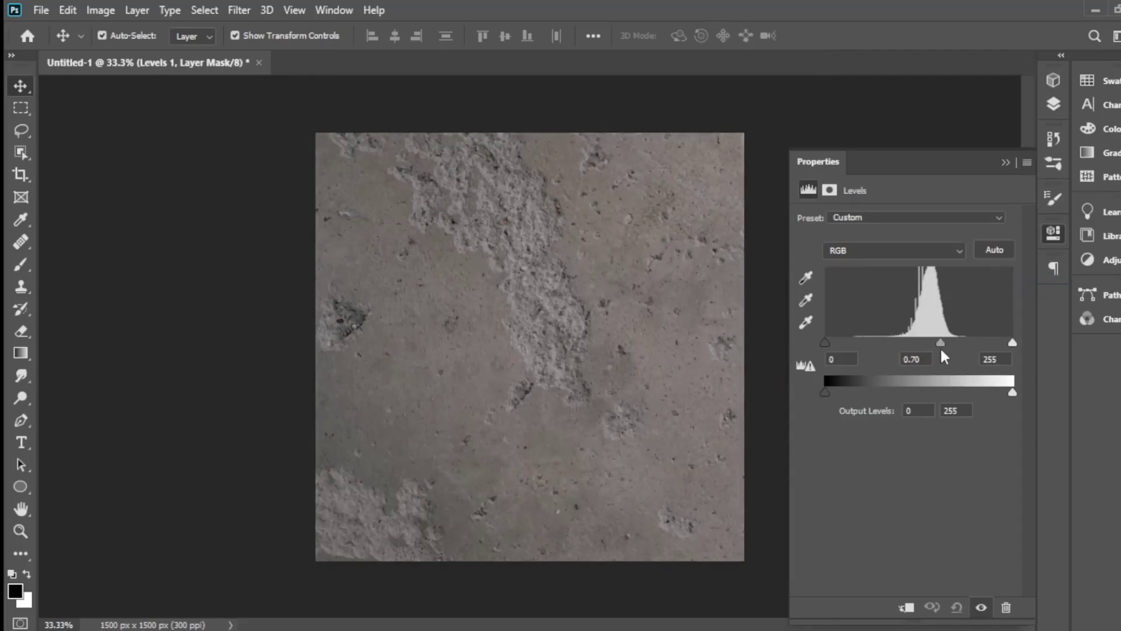
{"action": "left_click_drag", "start_coordinate": [1012, 343], "coordinate": [986, 344]}
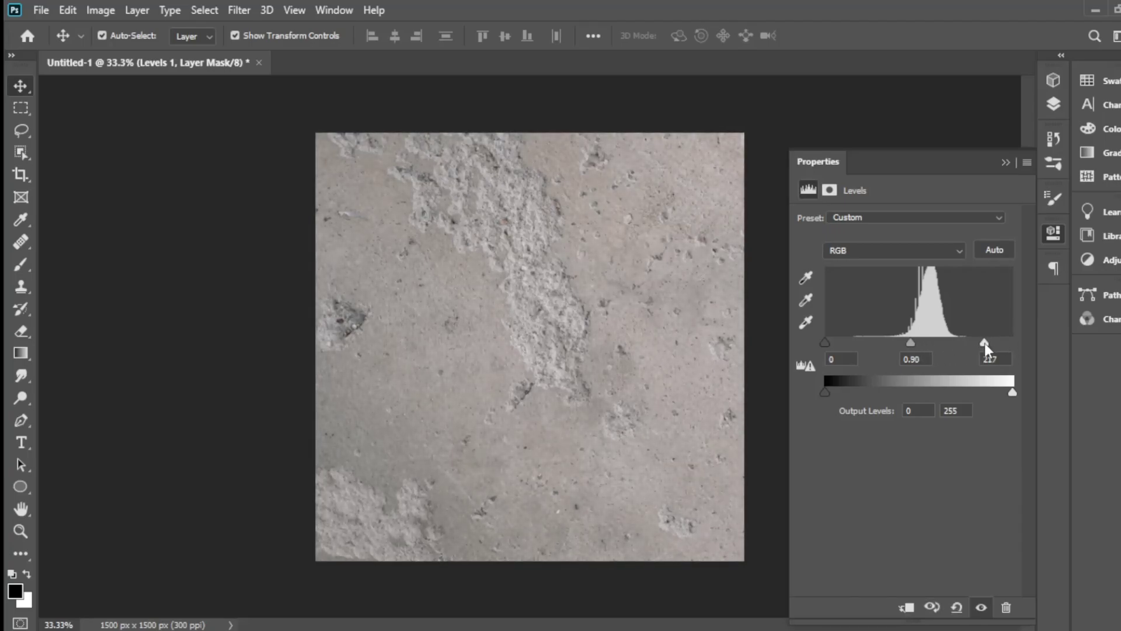
{"action": "mouse_move", "coordinate": [1012, 393]}
{"action": "left_mouse_down"}
{"action": "mouse_move", "coordinate": [985, 389]}
{"action": "mouse_move", "coordinate": [1018, 393]}
{"action": "left_mouse_up"}
{"action": "mouse_move", "coordinate": [824, 392]}
{"action": "left_mouse_down"}
{"action": "mouse_move", "coordinate": [859, 392]}
{"action": "mouse_move", "coordinate": [843, 392]}
{"action": "left_mouse_up"}
{"action": "left_click_drag", "start_coordinate": [1013, 394], "coordinate": [992, 394]}
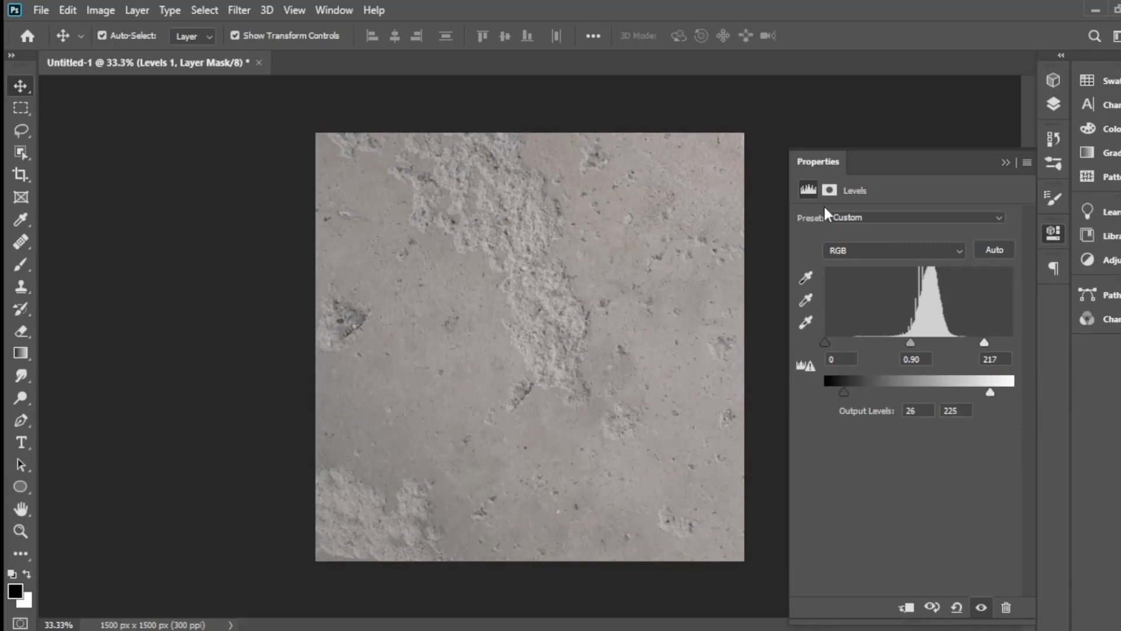
{"action": "left_click", "coordinate": [1006, 162]}
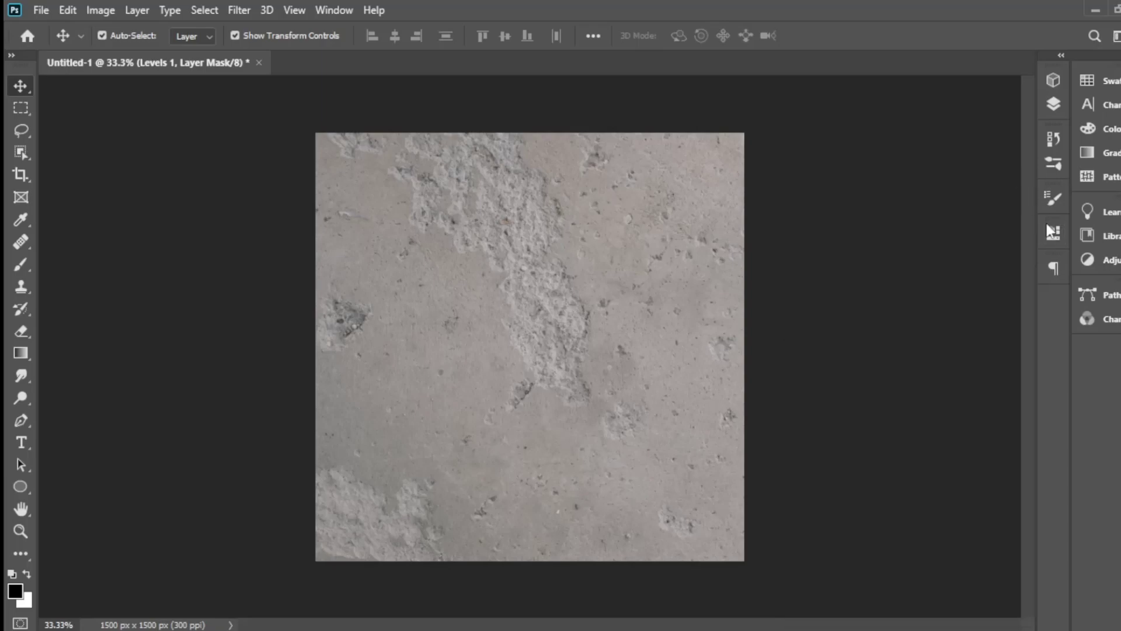
Add a Vibrance adjustment with saturation -38 over the texture
{"action": "left_click", "coordinate": [1054, 106]}
{"action": "left_click", "coordinate": [937, 504]}
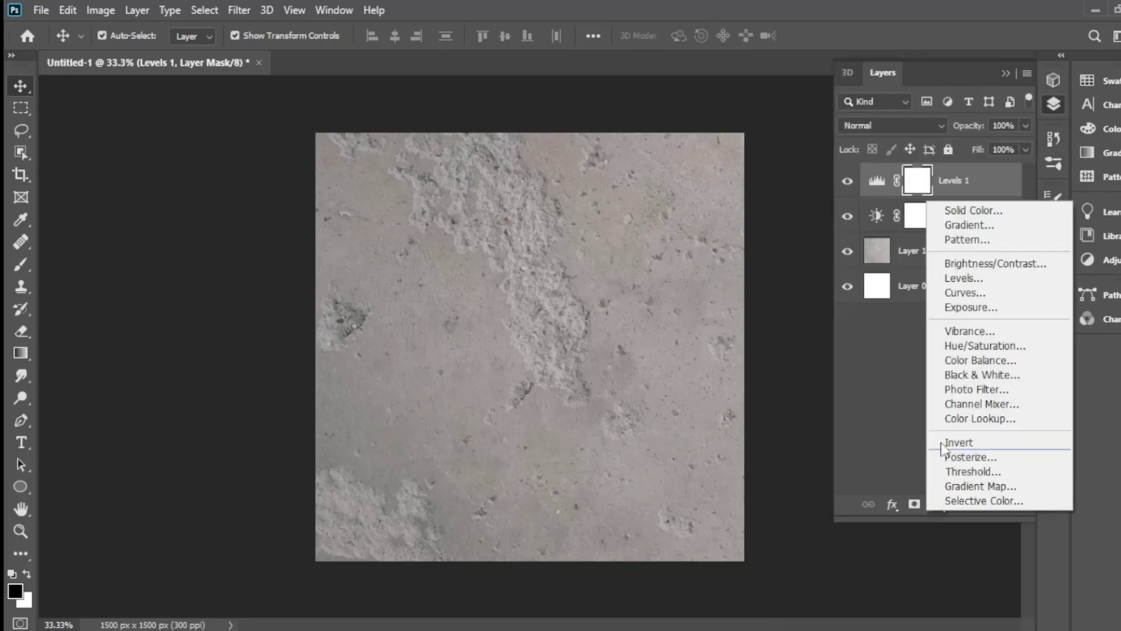
{"action": "left_click", "coordinate": [964, 332]}
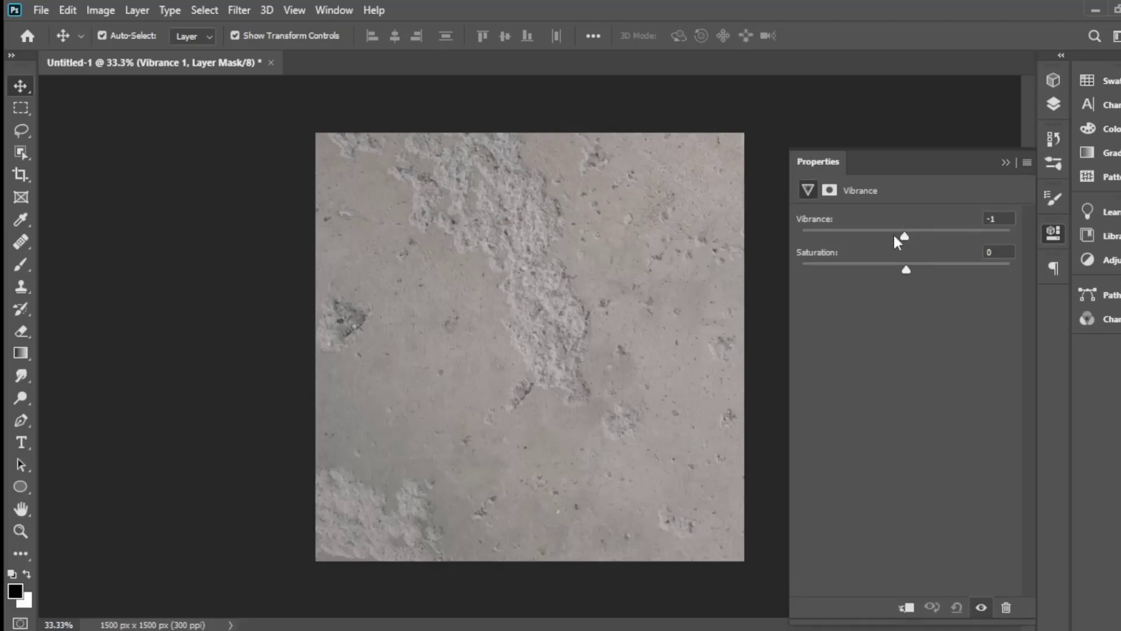
{"action": "left_click_drag", "start_coordinate": [907, 269], "coordinate": [909, 269]}
{"action": "left_click_drag", "start_coordinate": [818, 270], "coordinate": [866, 269]}
Add a Hue/Saturation adjustment with hue -14 and lightness -16, Colorize left off
{"action": "left_click", "coordinate": [1054, 106]}
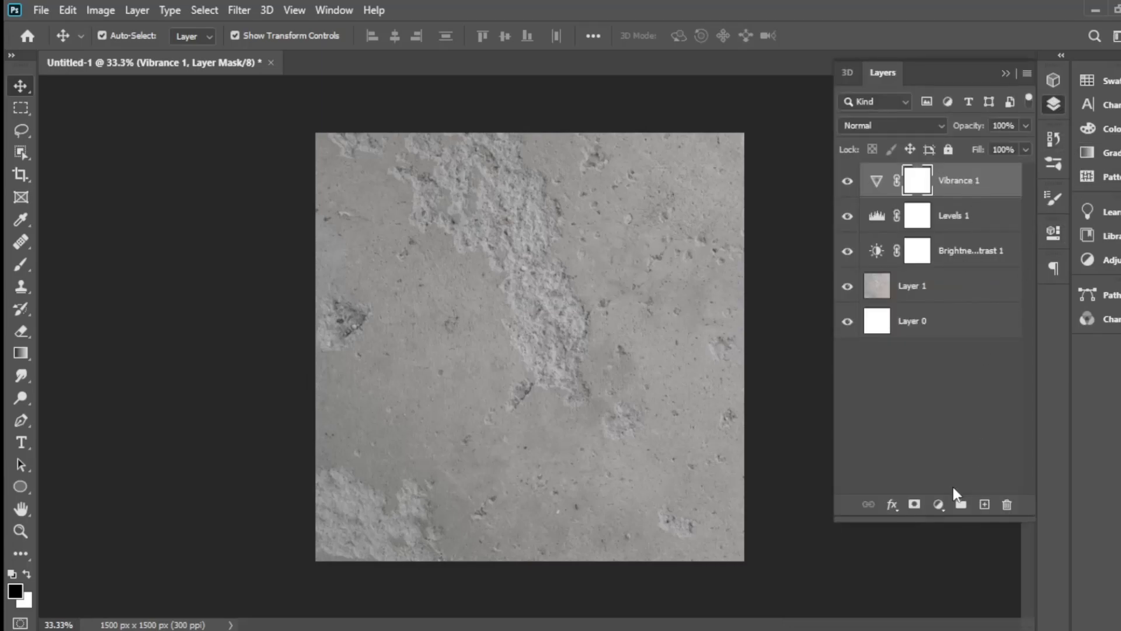
{"action": "left_click", "coordinate": [938, 504]}
{"action": "key", "text": "Escape"}
{"action": "left_click", "coordinate": [938, 504]}
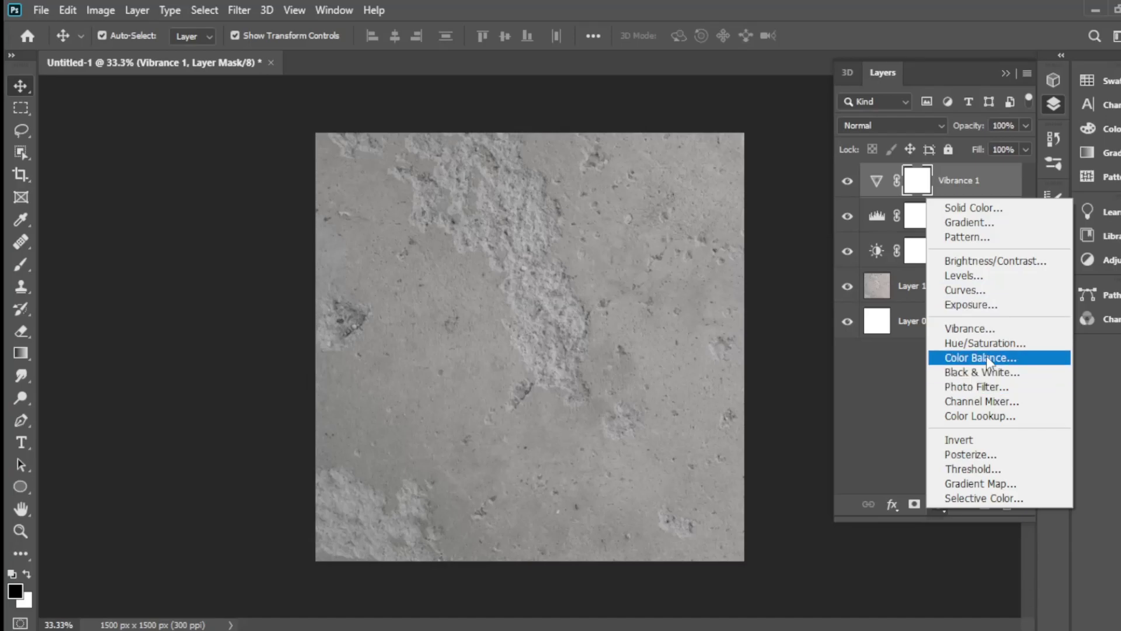
{"action": "left_click", "coordinate": [987, 343]}
{"action": "left_click_drag", "start_coordinate": [907, 283], "coordinate": [862, 288]}
{"action": "left_click", "coordinate": [887, 374]}
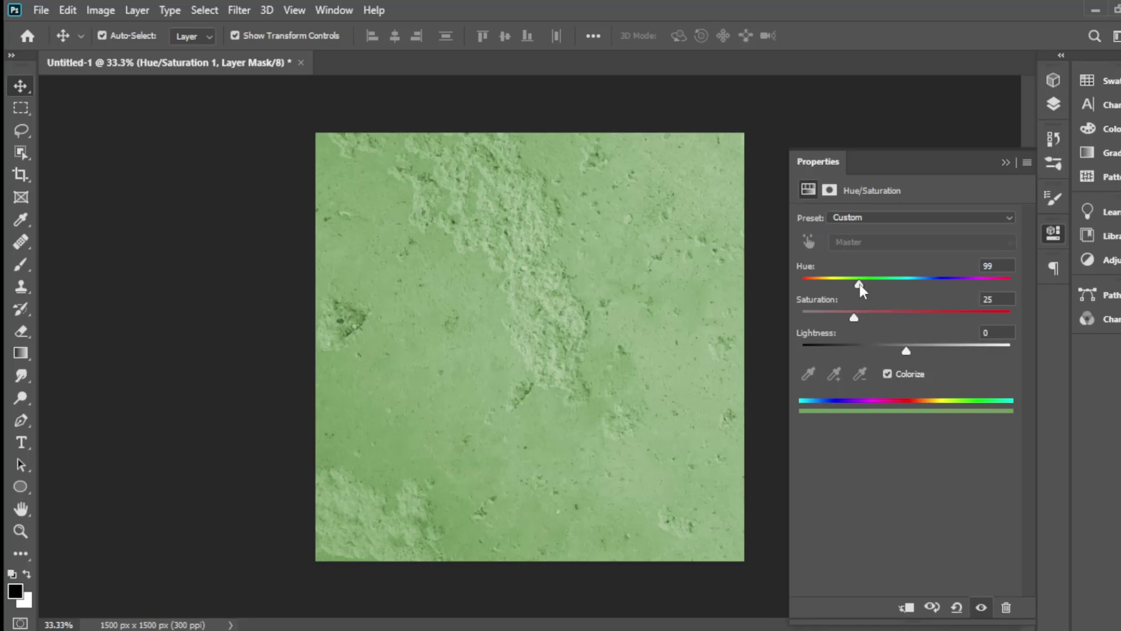
{"action": "left_click", "coordinate": [887, 373]}
{"action": "left_click_drag", "start_coordinate": [876, 284], "coordinate": [890, 284]}
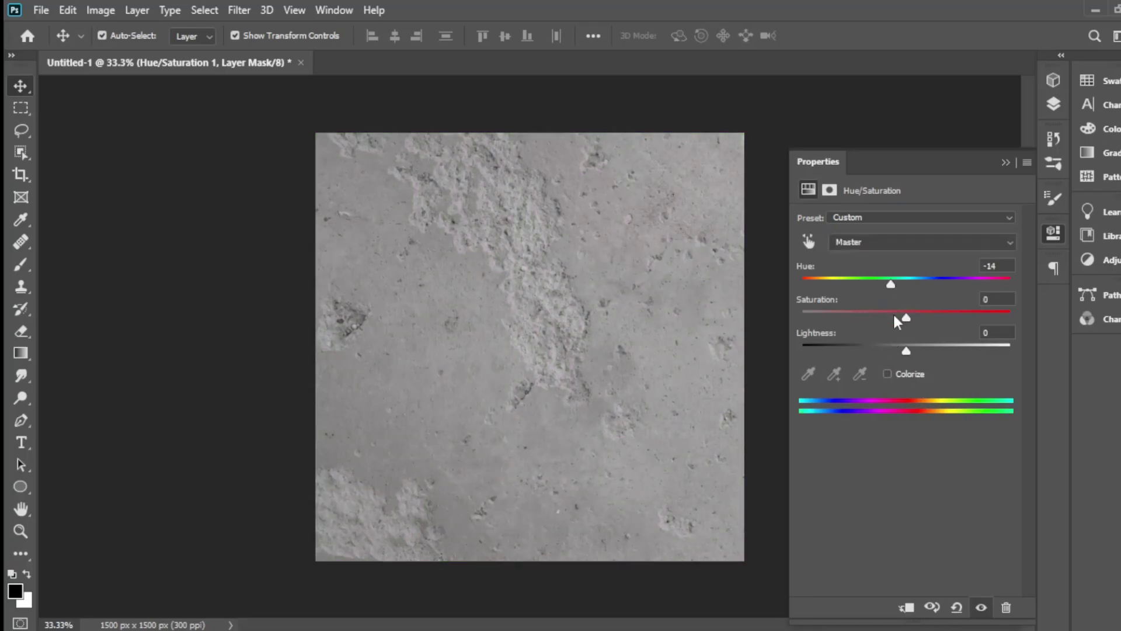
{"action": "mouse_move", "coordinate": [906, 350]}
{"action": "left_mouse_down"}
{"action": "mouse_move", "coordinate": [943, 350]}
{"action": "mouse_move", "coordinate": [891, 357]}
{"action": "left_mouse_up"}
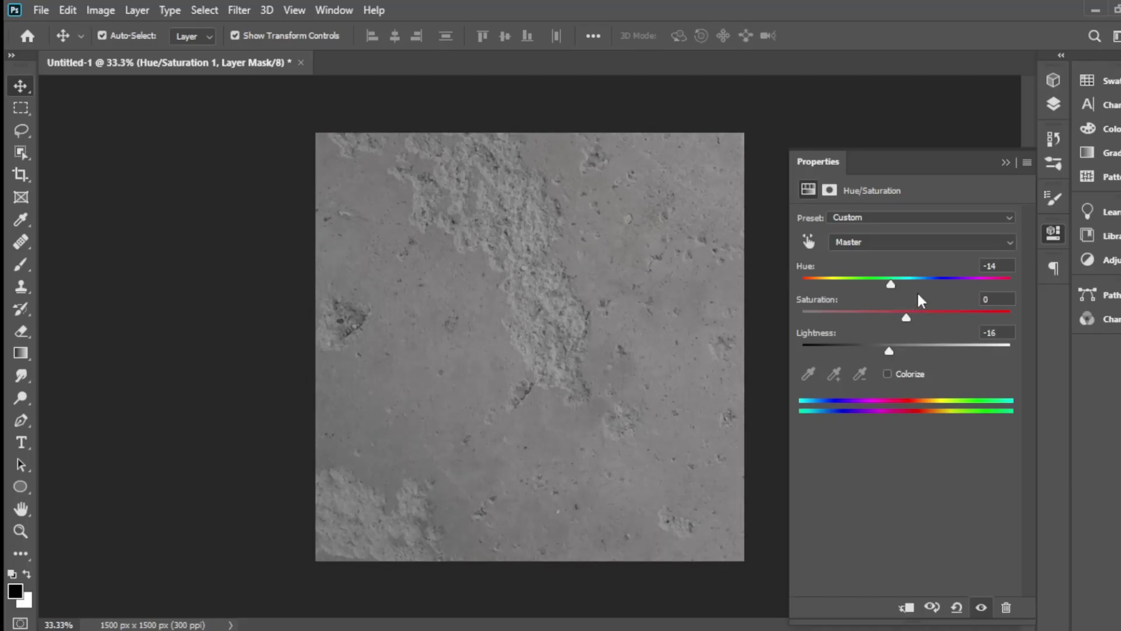
{"action": "left_click", "coordinate": [1004, 164]}
Group the concrete texture and all its adjustment layers into a group named 'background'
{"action": "left_click", "coordinate": [1053, 105]}
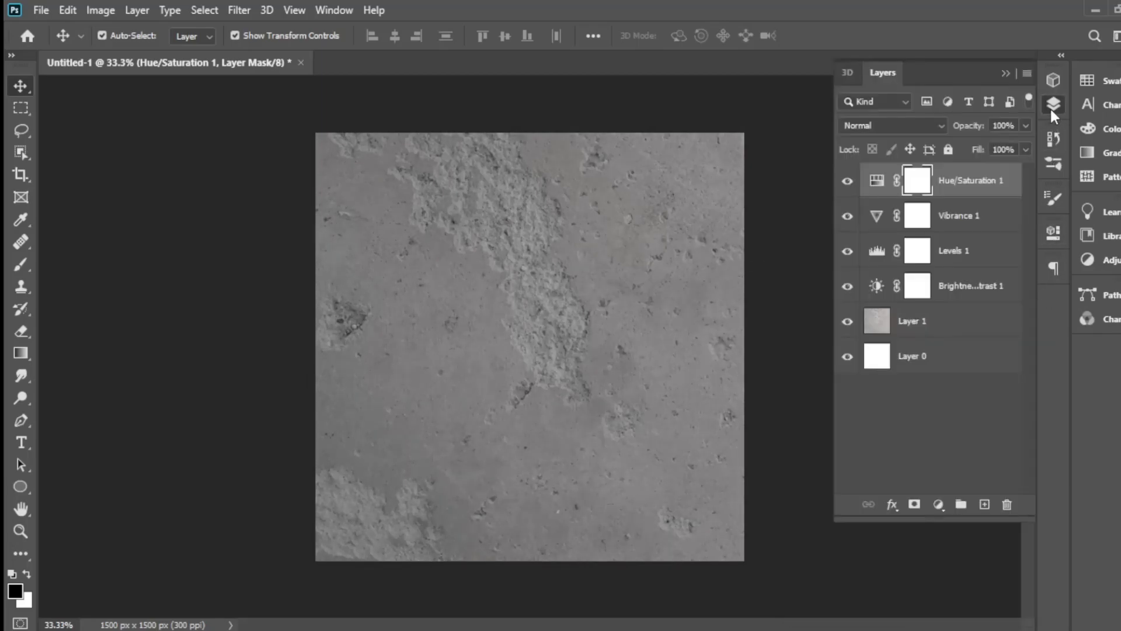
{"action": "left_click", "coordinate": [932, 357], "text": "shift"}
{"action": "key", "text": "ctrl+g"}
{"action": "double_click", "coordinate": [911, 174]}
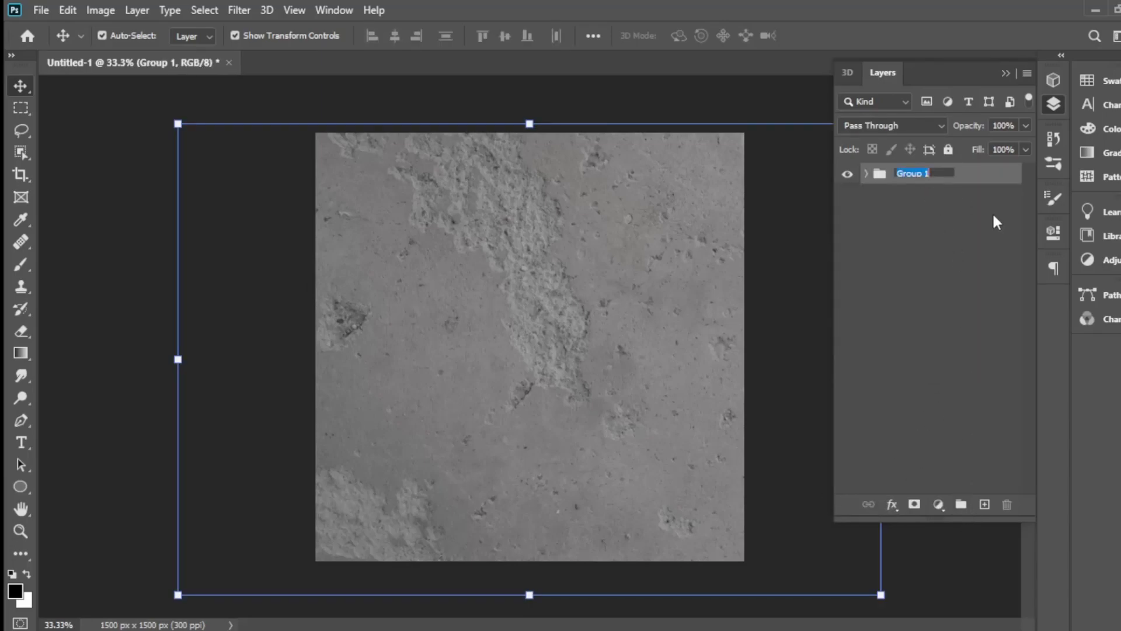
{"action": "key", "text": "BackSpace"}
{"action": "type", "text": "background"}
{"action": "key", "text": "Return"}
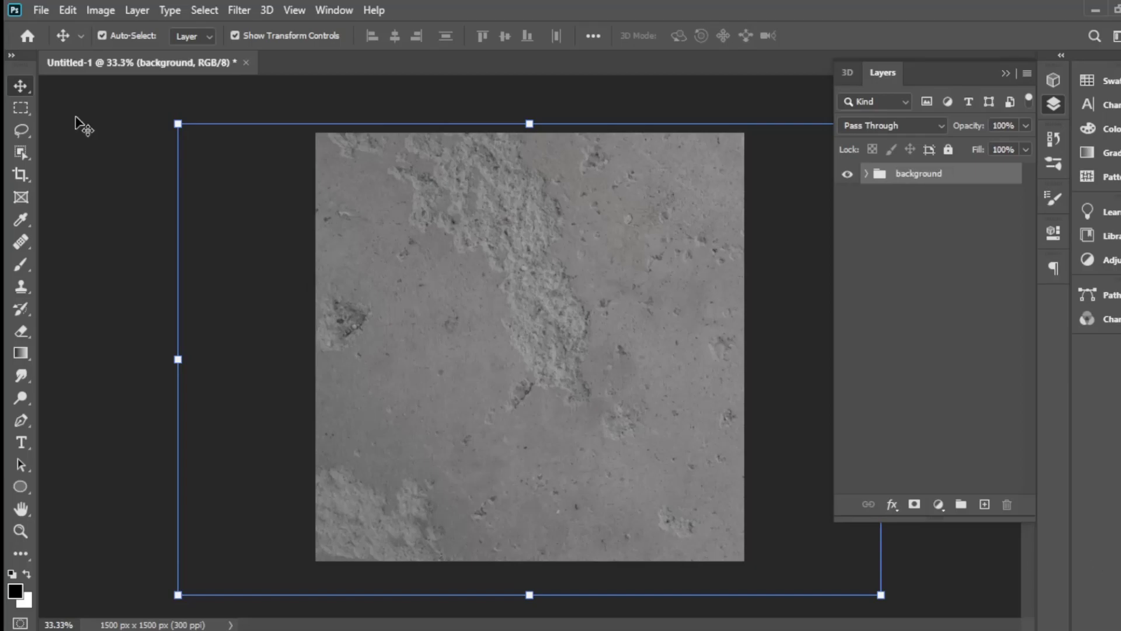
{"action": "left_click", "coordinate": [68, 10]}
Open the bearded man's portrait photo
{"action": "left_click", "coordinate": [49, 77]}
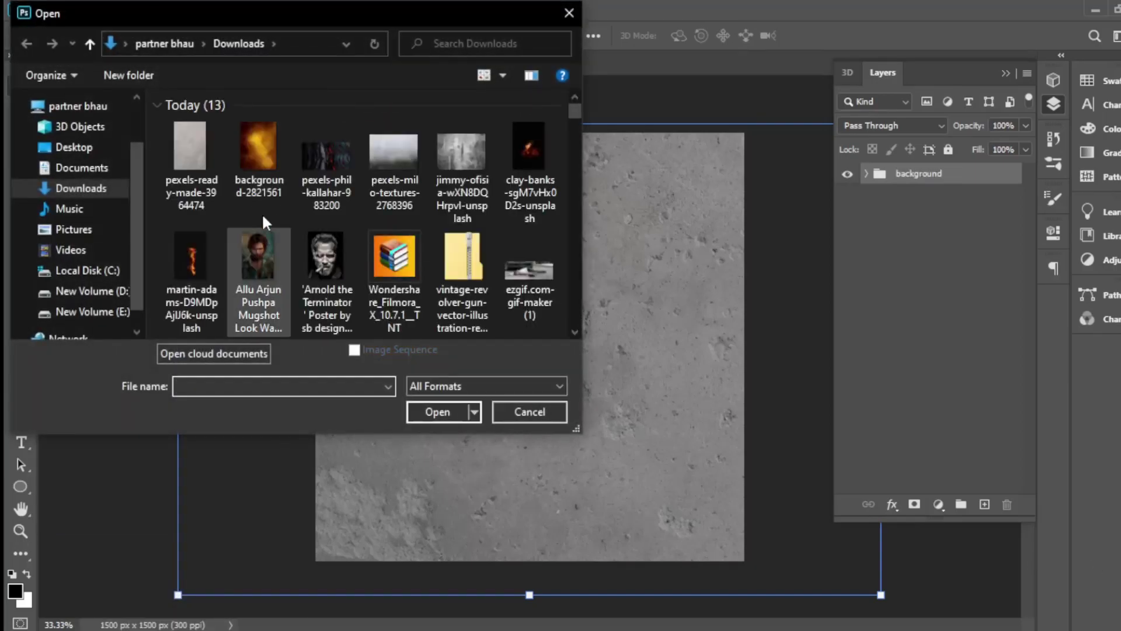
{"action": "left_click", "coordinate": [249, 264]}
{"action": "left_click", "coordinate": [432, 408]}
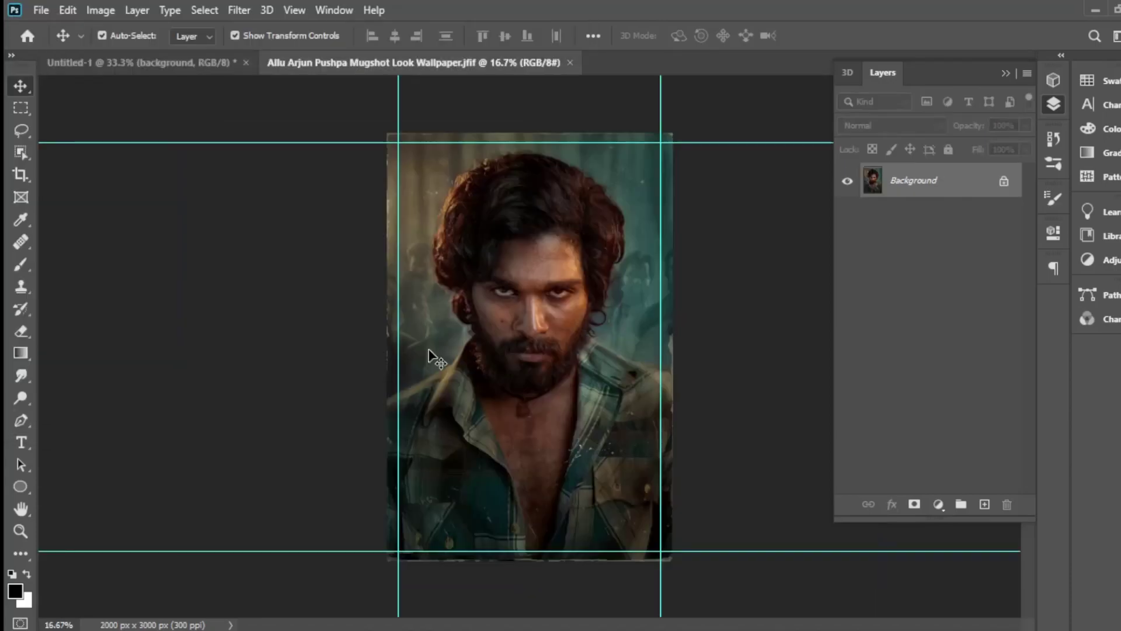
Select the man with Object Selection and move the cut-out into Untitled-1 as Layer 2
{"action": "key", "text": "w"}
{"action": "left_click_drag", "start_coordinate": [395, 114], "coordinate": [678, 519]}
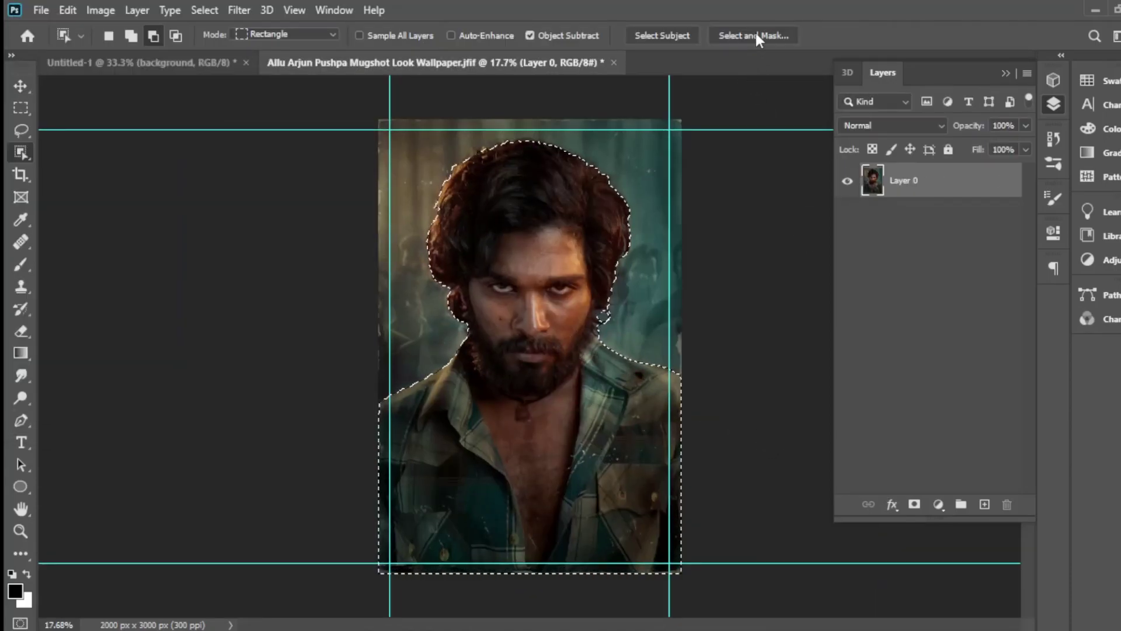
{"action": "left_click", "coordinate": [753, 35]}
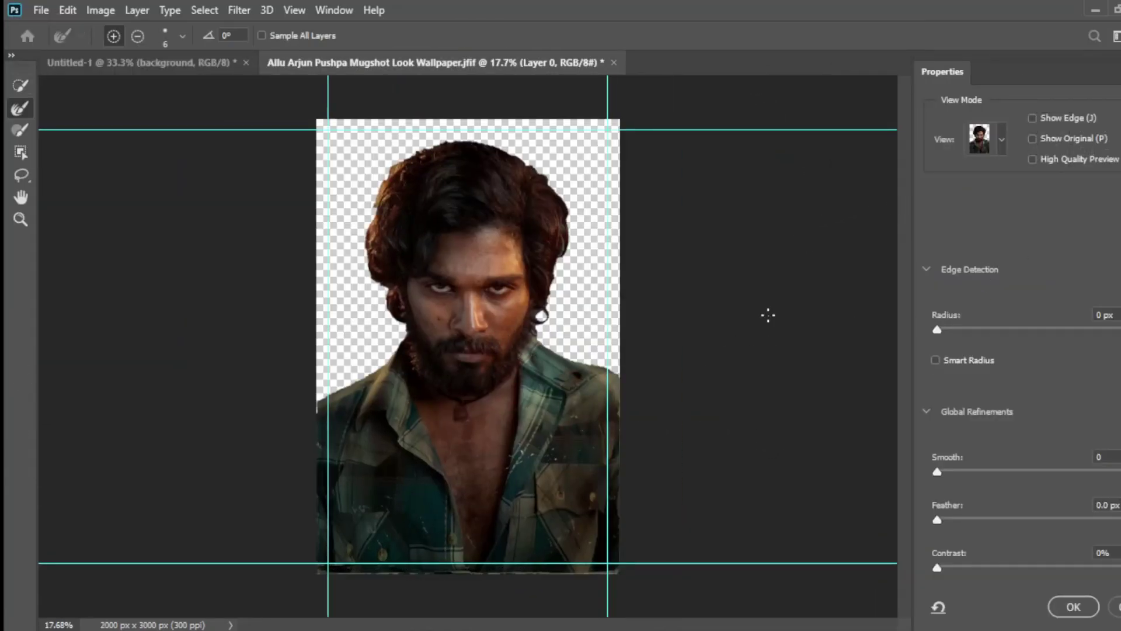
{"action": "key", "text": "Escape"}
{"action": "left_click", "coordinate": [914, 504]}
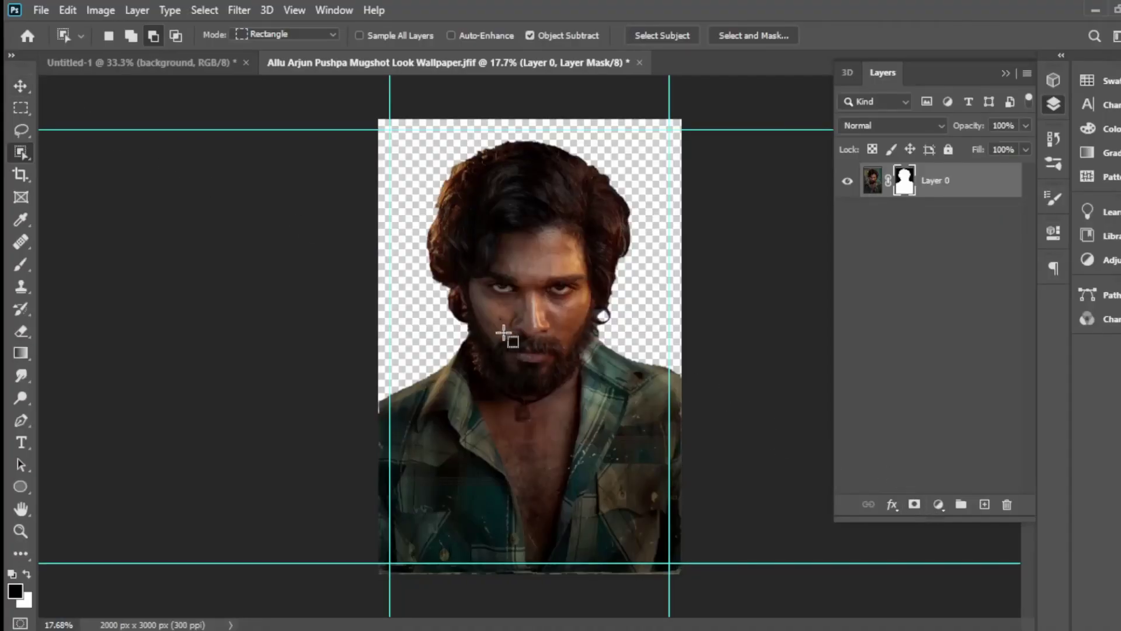
{"action": "key", "text": "ctrl+z"}
{"action": "key", "text": "v"}
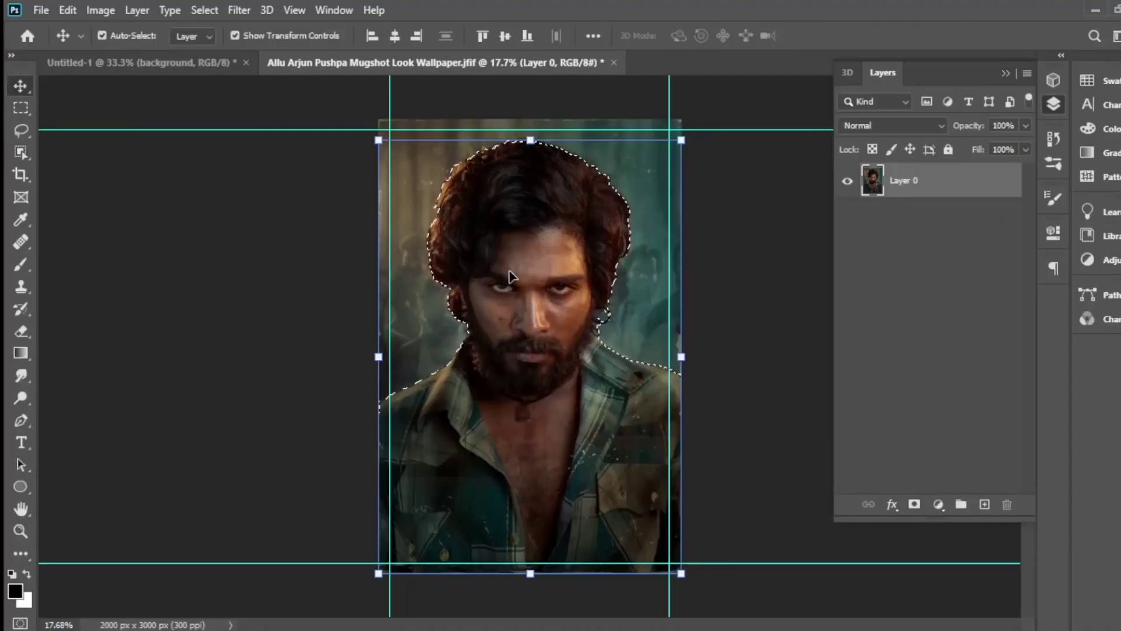
{"action": "mouse_move", "coordinate": [507, 267]}
{"action": "left_mouse_down"}
{"action": "mouse_move", "coordinate": [327, 163]}
{"action": "mouse_move", "coordinate": [496, 269]}
{"action": "left_mouse_up"}
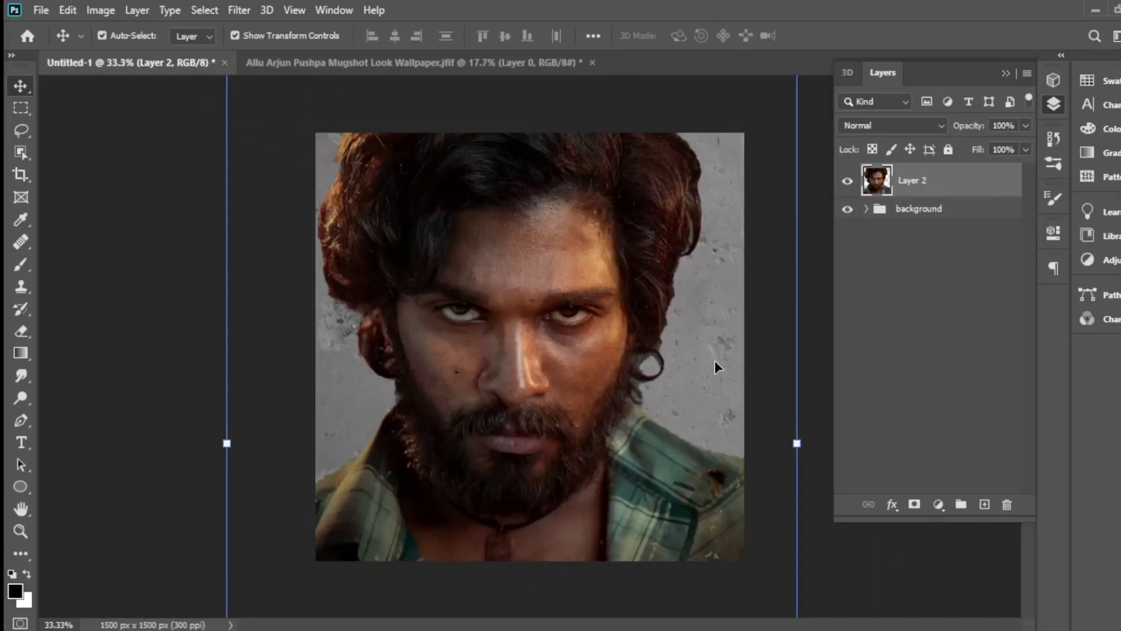
Scale the portrait layer down to about 55.67%
{"action": "key", "text": "z"}
{"action": "left_click_drag", "start_coordinate": [715, 360], "coordinate": [646, 420]}
{"action": "mouse_move", "coordinate": [631, 534]}
{"action": "left_mouse_down"}
{"action": "mouse_move", "coordinate": [545, 366]}
{"action": "mouse_move", "coordinate": [665, 428]}
{"action": "left_mouse_up"}
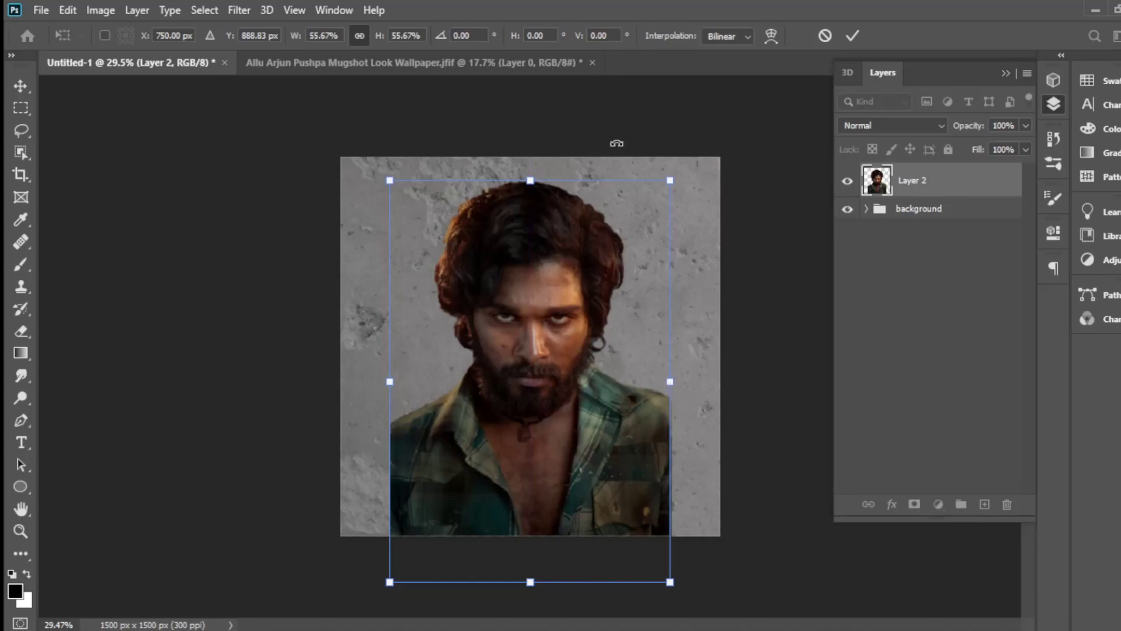
{"action": "left_click", "coordinate": [853, 36]}
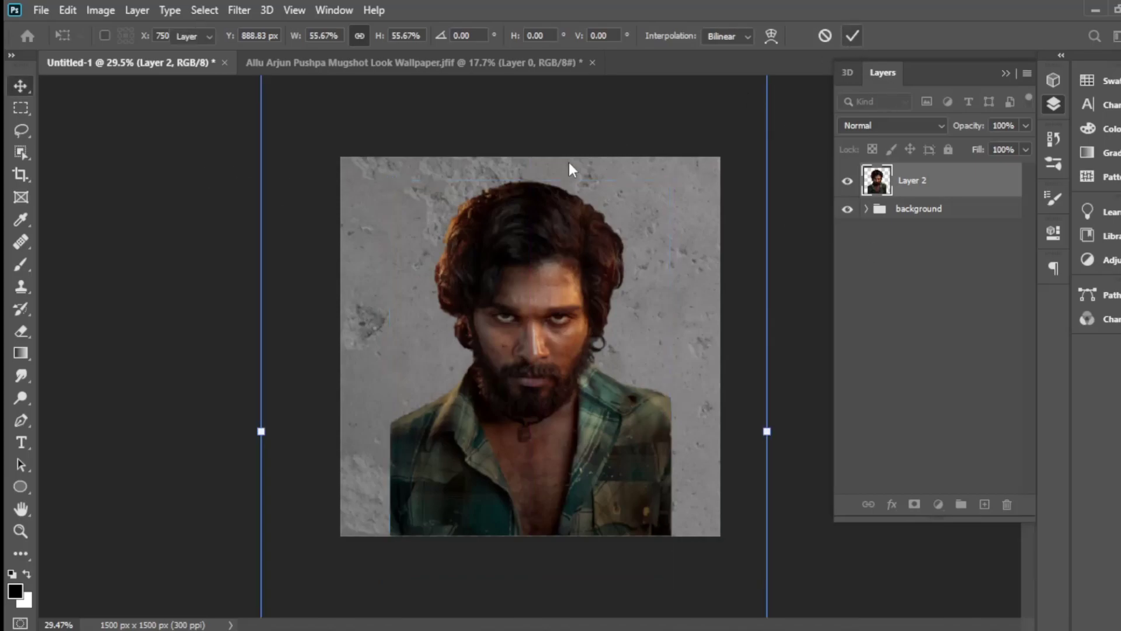
Crop the canvas from left and right to a 1094 × 1500 px frame around the man
{"action": "left_click", "coordinate": [16, 177]}
{"action": "left_click_drag", "start_coordinate": [338, 349], "coordinate": [365, 349]}
{"action": "mouse_move", "coordinate": [696, 332]}
{"action": "left_mouse_down"}
{"action": "mouse_move", "coordinate": [677, 332]}
{"action": "mouse_move", "coordinate": [666, 313]}
{"action": "left_mouse_up"}
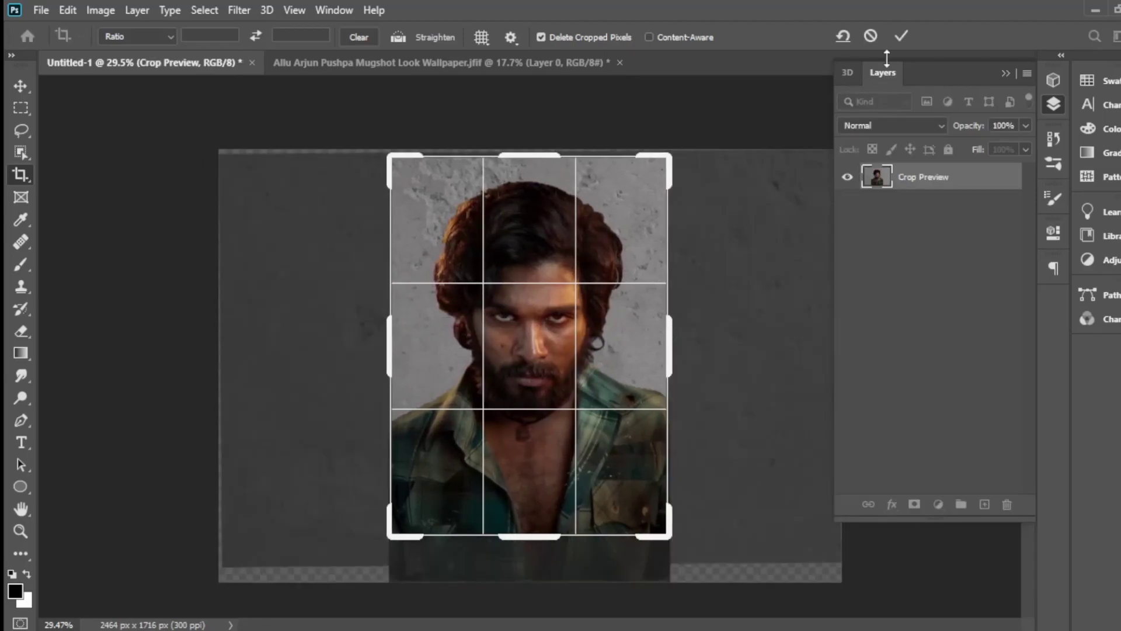
{"action": "left_click", "coordinate": [901, 36]}
{"action": "key", "text": "v"}
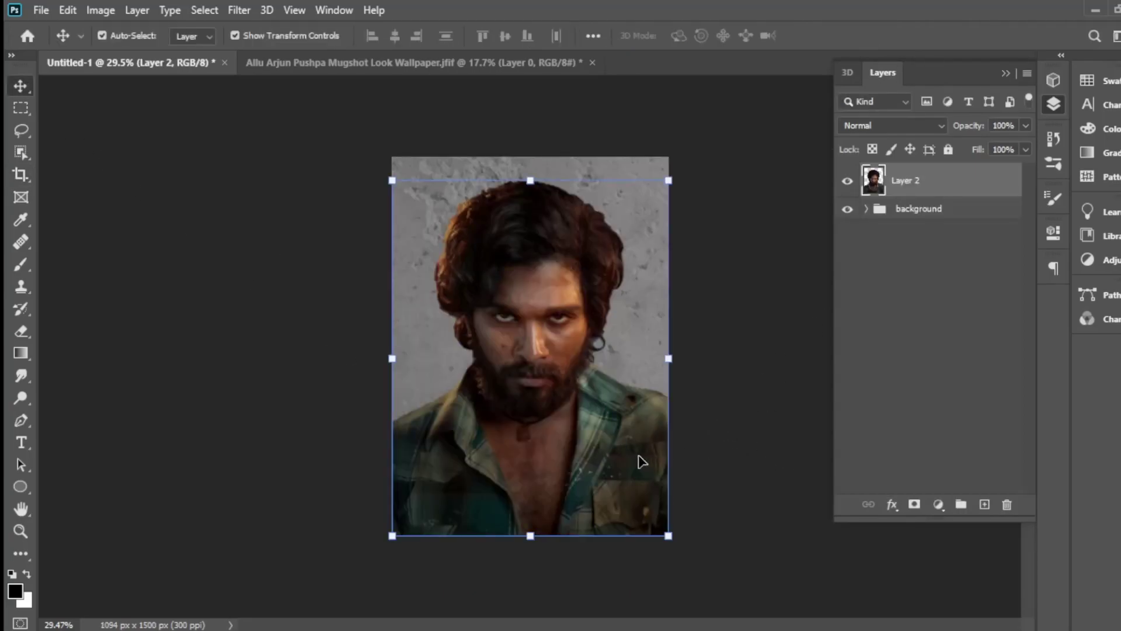
{"action": "left_click_drag", "start_coordinate": [526, 405], "coordinate": [636, 627]}
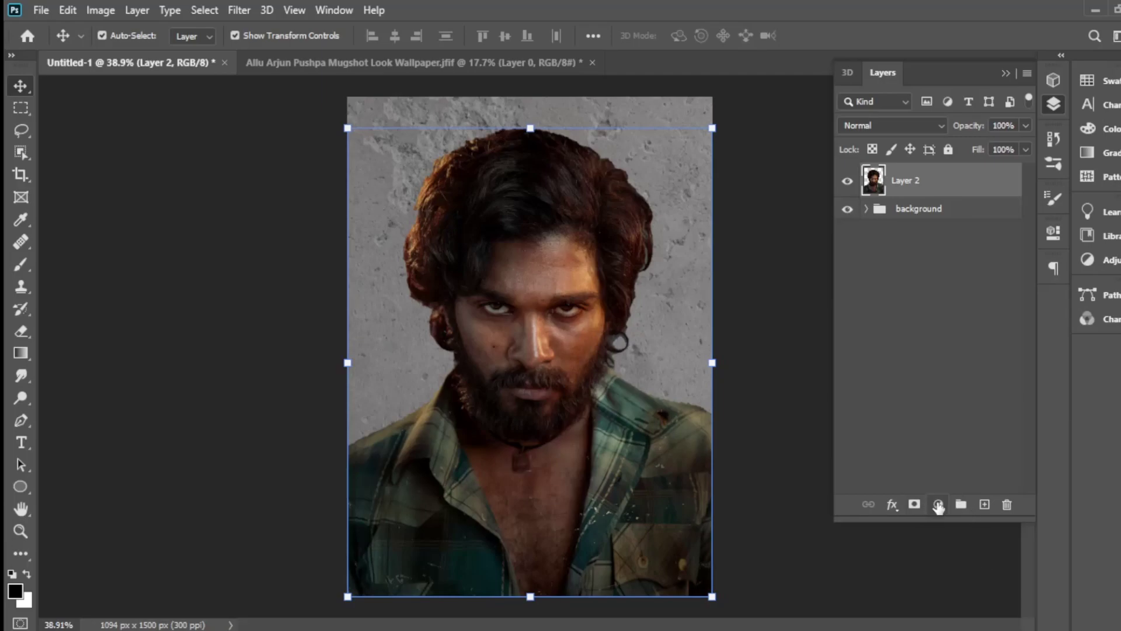
Add a Brightness/Contrast adjustment on the portrait at brightness -82, contrast -38
{"action": "left_click", "coordinate": [939, 504]}
{"action": "left_click", "coordinate": [1019, 253]}
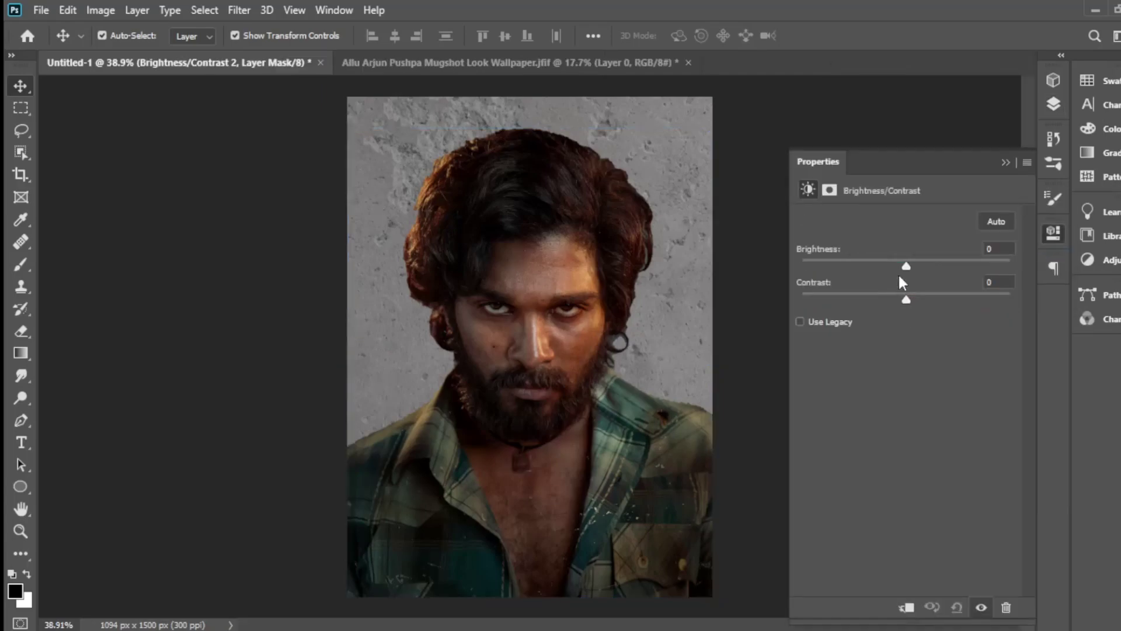
{"action": "mouse_move", "coordinate": [903, 264]}
{"action": "left_mouse_down"}
{"action": "mouse_move", "coordinate": [840, 262]}
{"action": "mouse_move", "coordinate": [872, 266]}
{"action": "mouse_move", "coordinate": [836, 274]}
{"action": "mouse_move", "coordinate": [931, 303]}
{"action": "mouse_move", "coordinate": [842, 308]}
{"action": "left_mouse_up"}
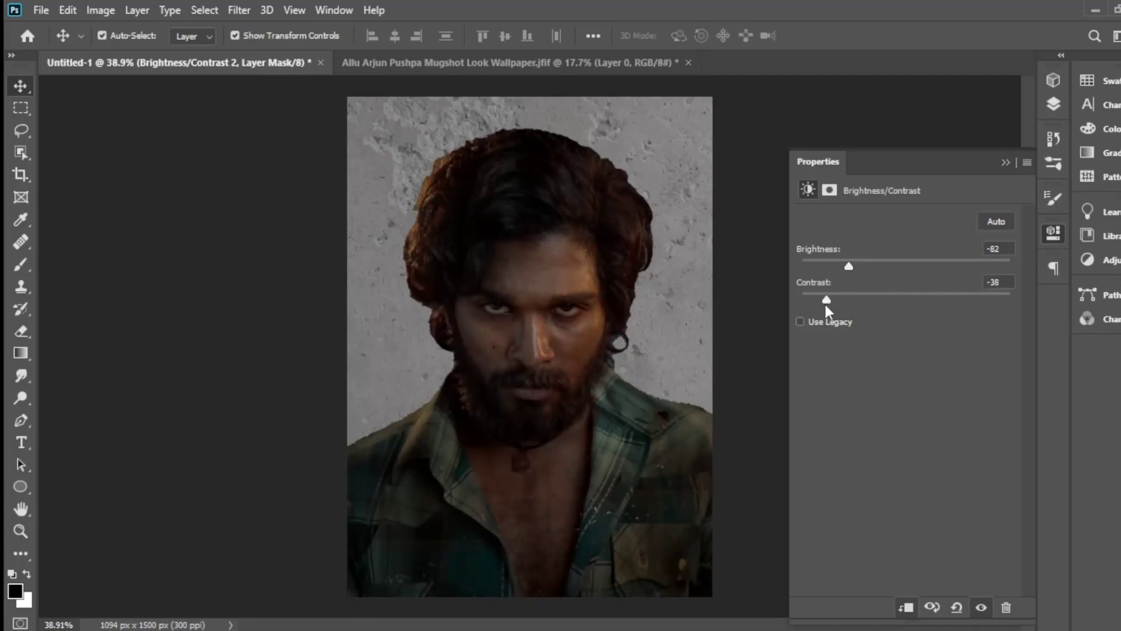
Add a Vibrance adjustment with vibrance -46 and saturation 0, checking the face up close
{"action": "left_click", "coordinate": [1049, 105]}
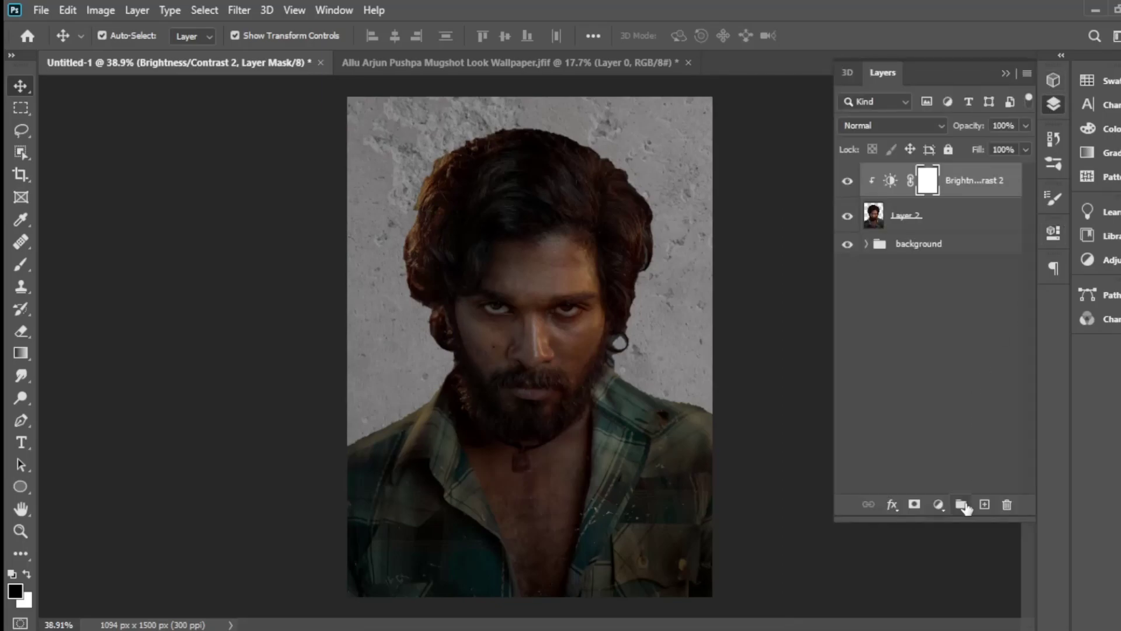
{"action": "left_click", "coordinate": [939, 505]}
{"action": "left_click", "coordinate": [984, 324]}
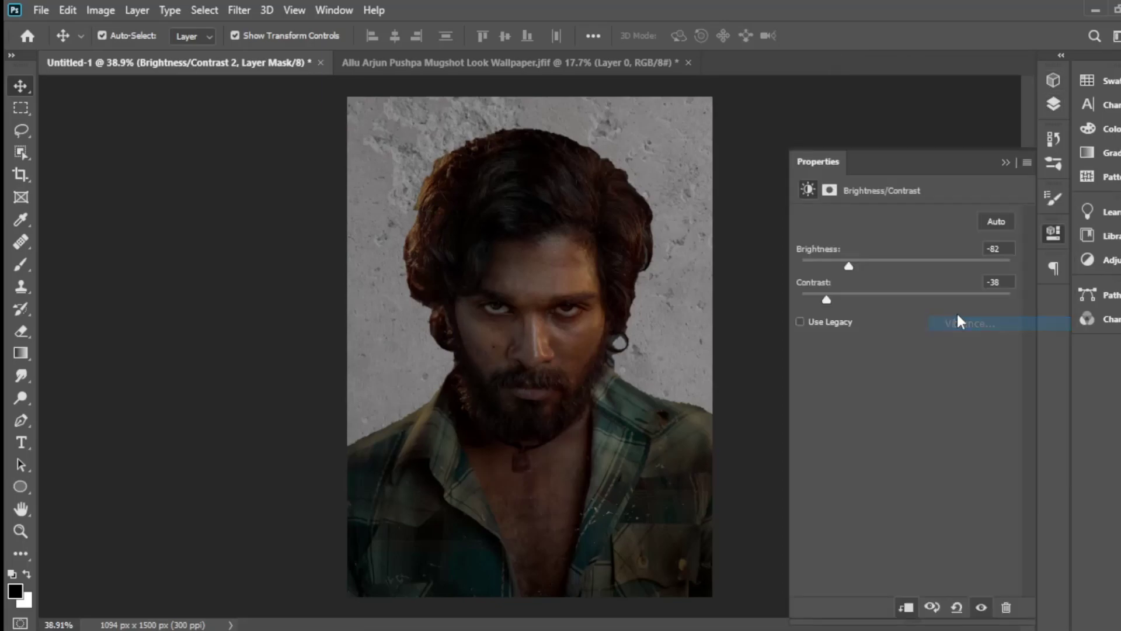
{"action": "left_click_drag", "start_coordinate": [899, 234], "coordinate": [846, 234]}
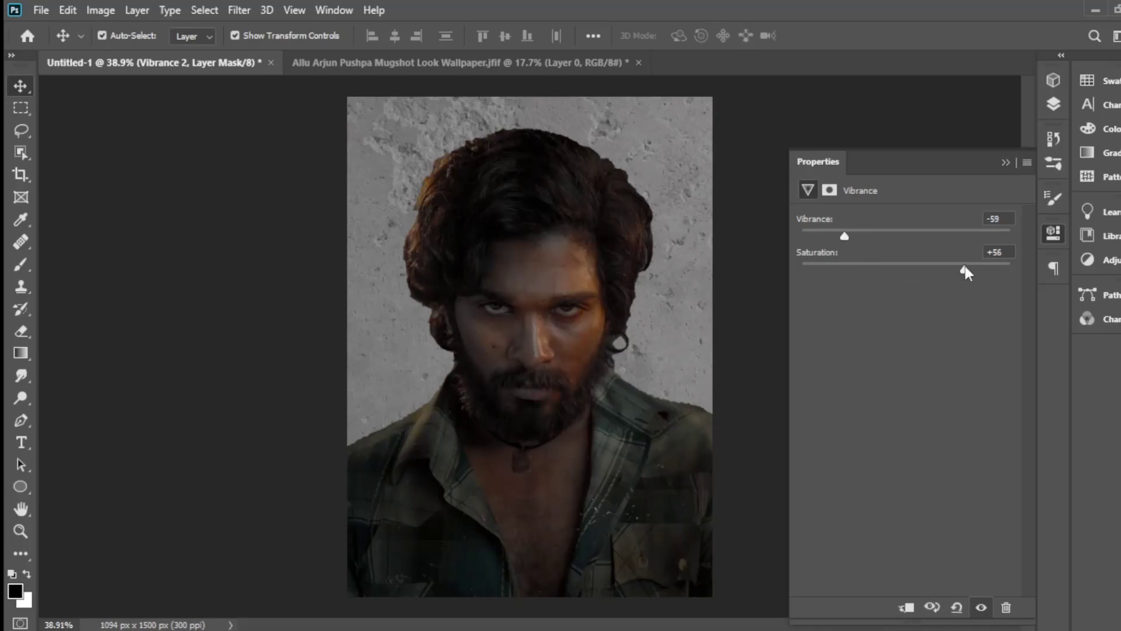
{"action": "left_click_drag", "start_coordinate": [964, 264], "coordinate": [902, 263]}
{"action": "mouse_move", "coordinate": [845, 237]}
{"action": "left_mouse_down"}
{"action": "mouse_move", "coordinate": [871, 237]}
{"action": "mouse_move", "coordinate": [858, 237]}
{"action": "left_mouse_up"}
{"action": "key", "text": "z"}
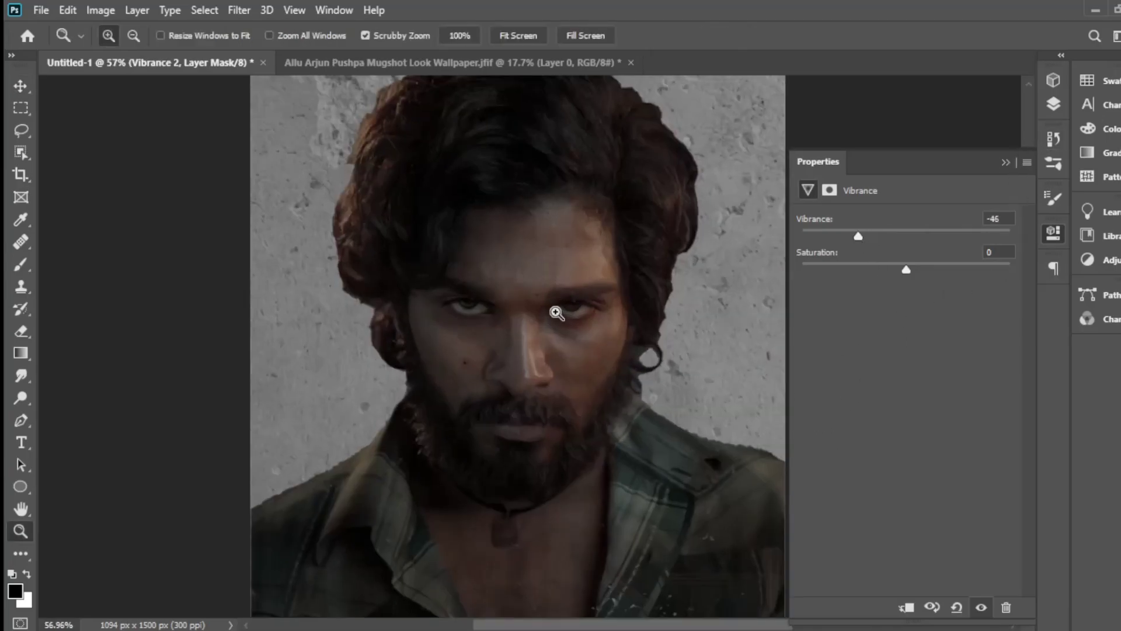
{"action": "left_click_drag", "start_coordinate": [526, 313], "coordinate": [453, 297]}
{"action": "left_click", "coordinate": [452, 297], "text": "alt"}
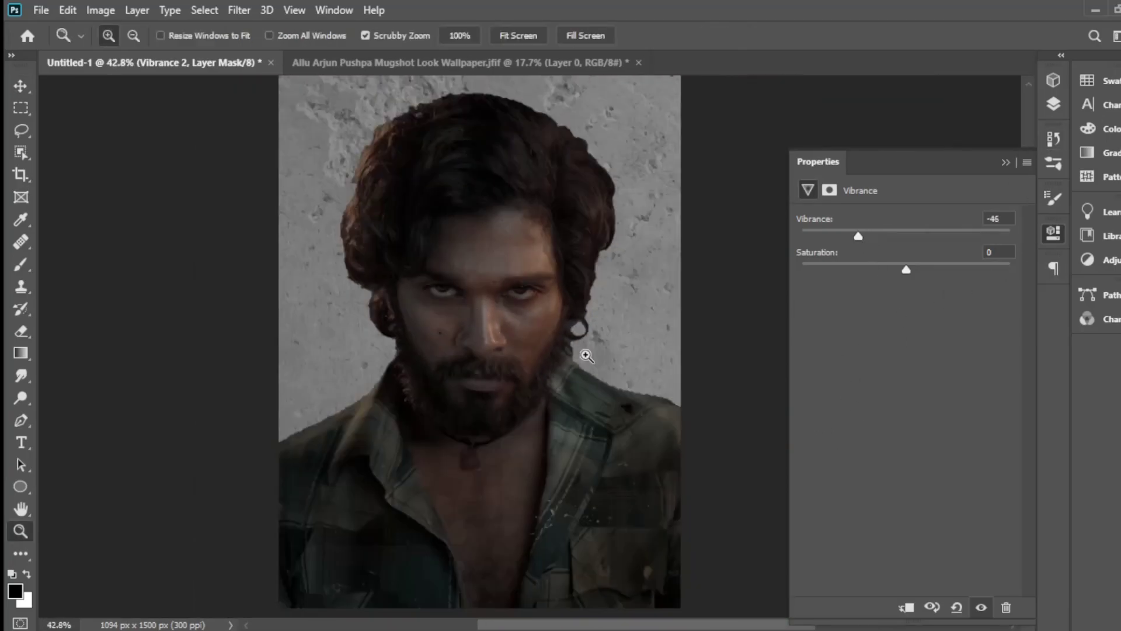
{"action": "left_click", "coordinate": [545, 363], "text": "alt"}
{"action": "key", "text": "v"}
{"action": "left_click", "coordinate": [1054, 103]}
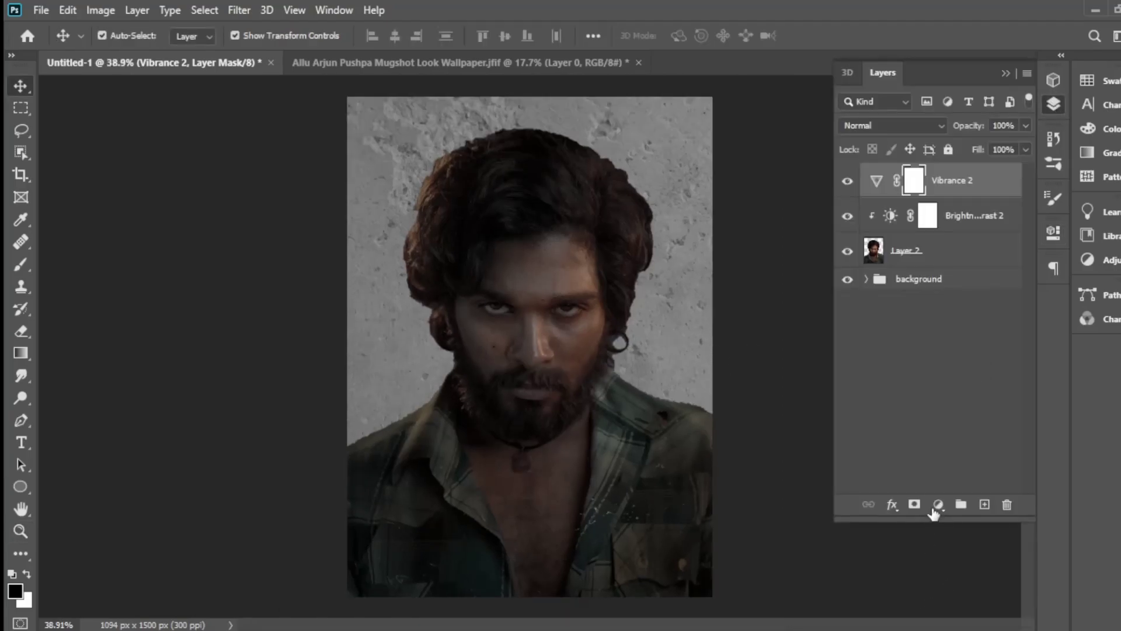
Clip Vibrance 2 to the portrait and add a clipped Exposure layer at +0.69, gamma 1.10
{"action": "right_click", "coordinate": [960, 191]}
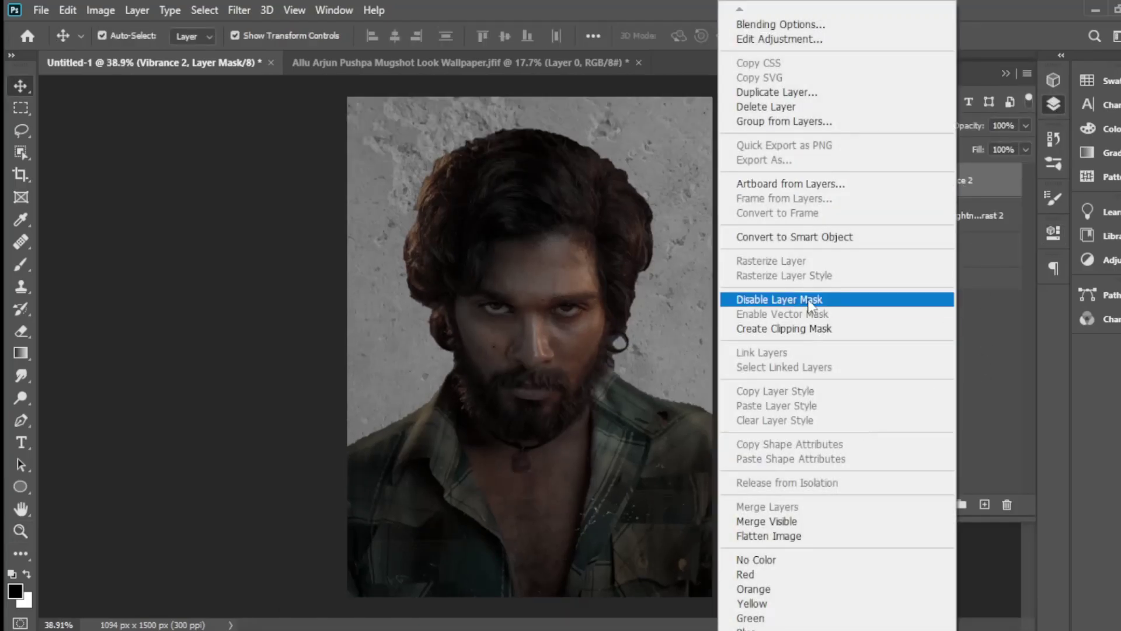
{"action": "left_click", "coordinate": [815, 332]}
{"action": "left_click", "coordinate": [938, 504]}
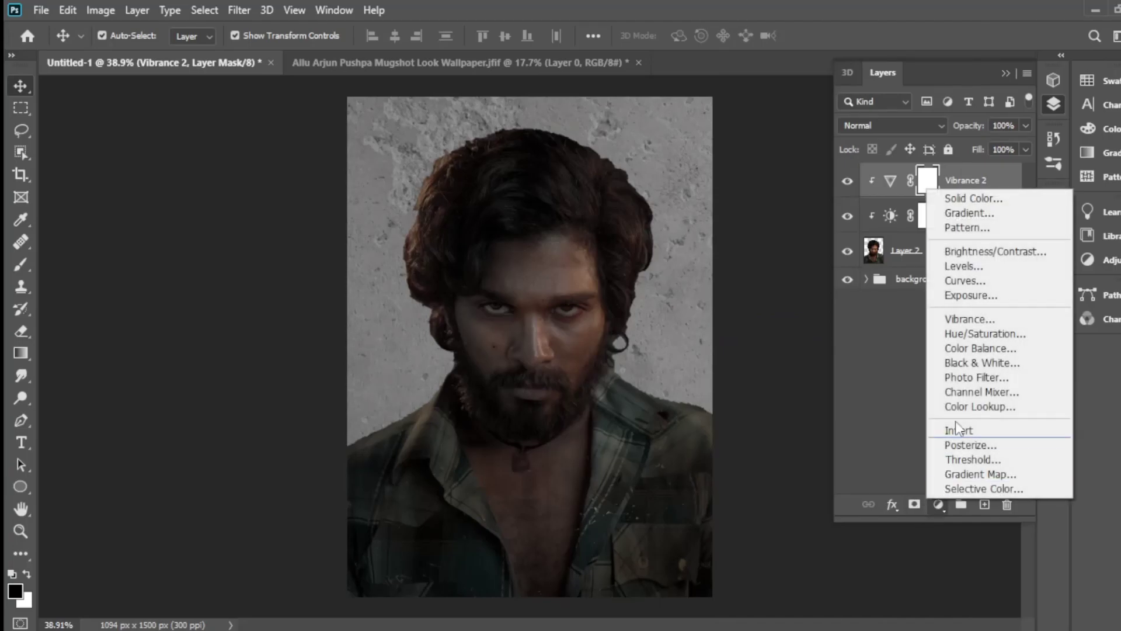
{"action": "left_click", "coordinate": [1025, 295]}
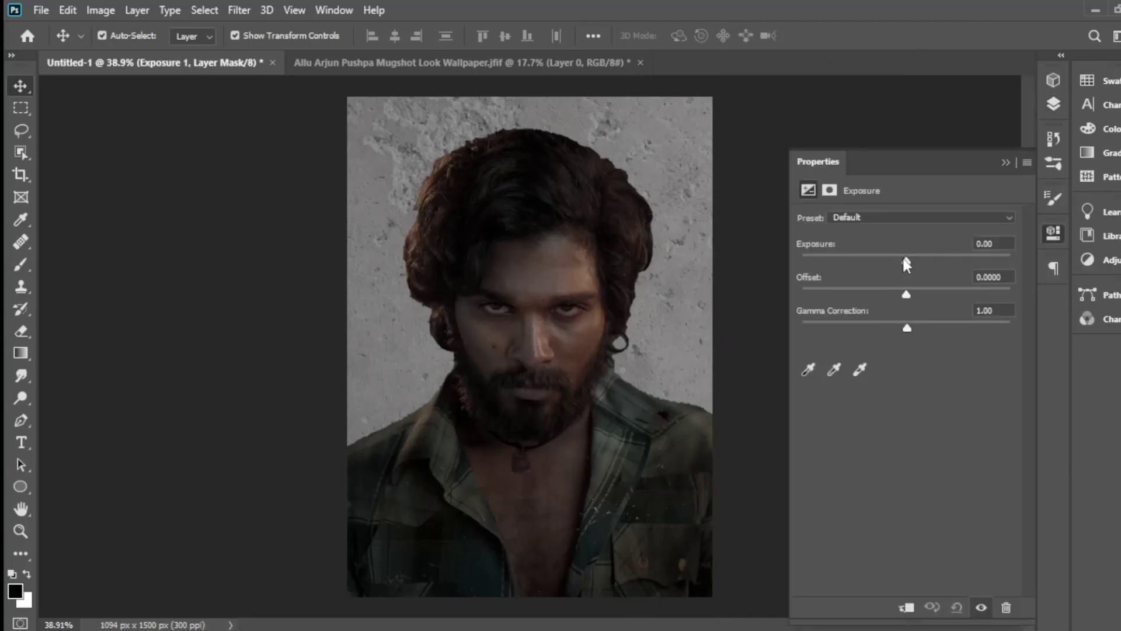
{"action": "mouse_move", "coordinate": [905, 261]}
{"action": "left_mouse_down"}
{"action": "mouse_move", "coordinate": [933, 262]}
{"action": "mouse_move", "coordinate": [916, 261]}
{"action": "mouse_move", "coordinate": [933, 295]}
{"action": "mouse_move", "coordinate": [905, 294]}
{"action": "left_mouse_up"}
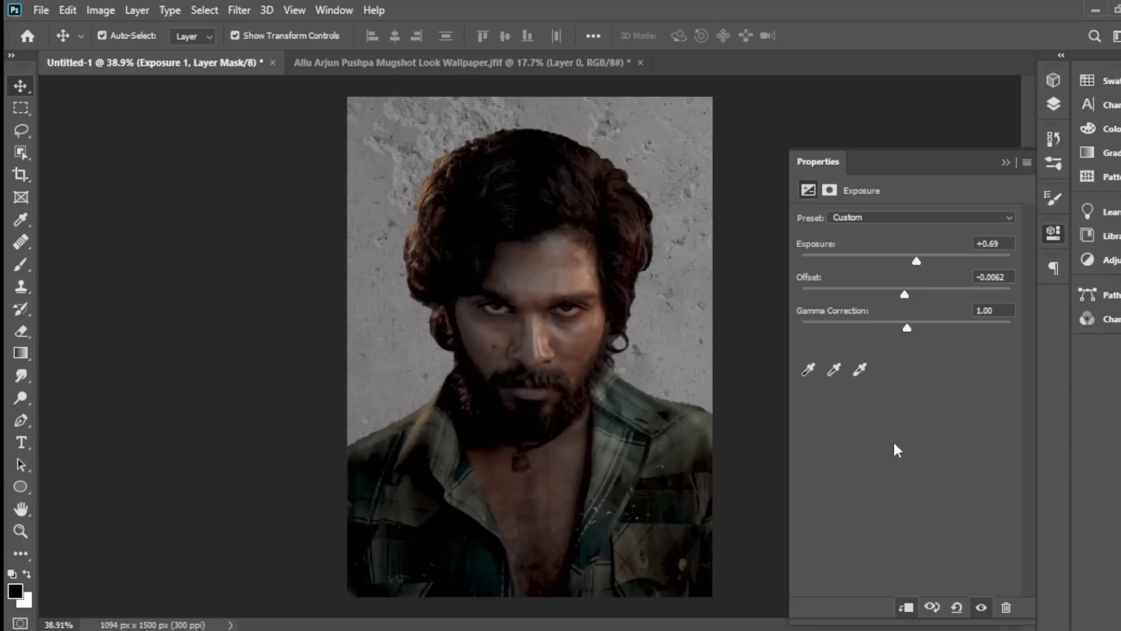
{"action": "key", "text": "ctrl+z"}
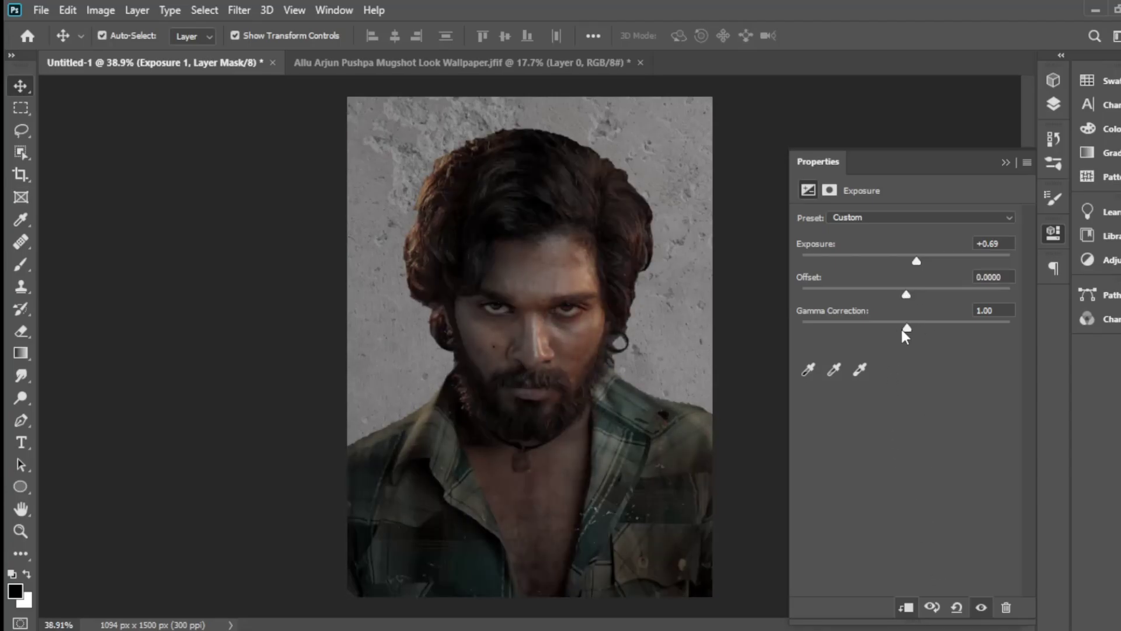
{"action": "mouse_move", "coordinate": [901, 329]}
{"action": "left_mouse_down"}
{"action": "mouse_move", "coordinate": [888, 329]}
{"action": "mouse_move", "coordinate": [910, 330]}
{"action": "mouse_move", "coordinate": [899, 329]}
{"action": "left_mouse_up"}
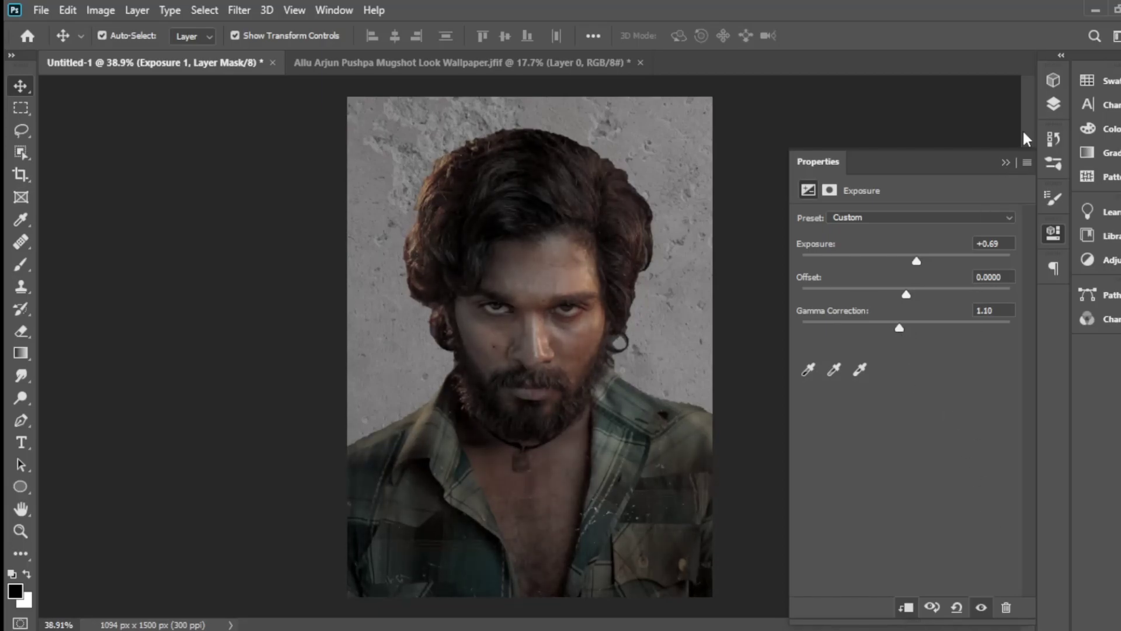
{"action": "left_click", "coordinate": [1052, 104]}
Add a clipped Levels layer with input 0/0.94/236 and output 0/231
{"action": "left_click", "coordinate": [938, 503]}
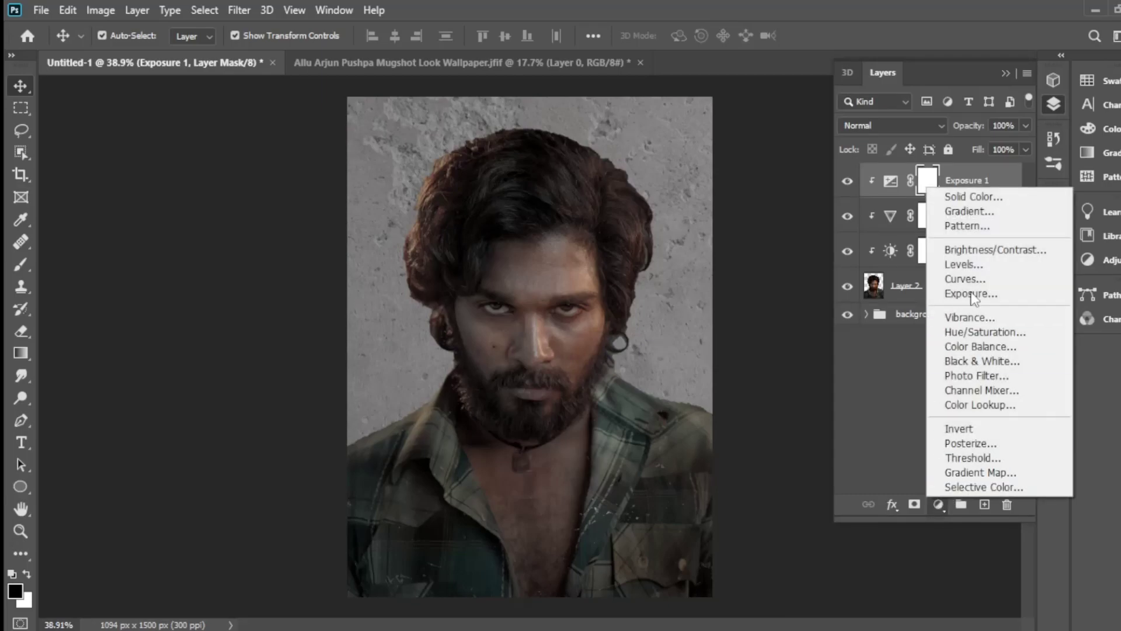
{"action": "left_click", "coordinate": [983, 267]}
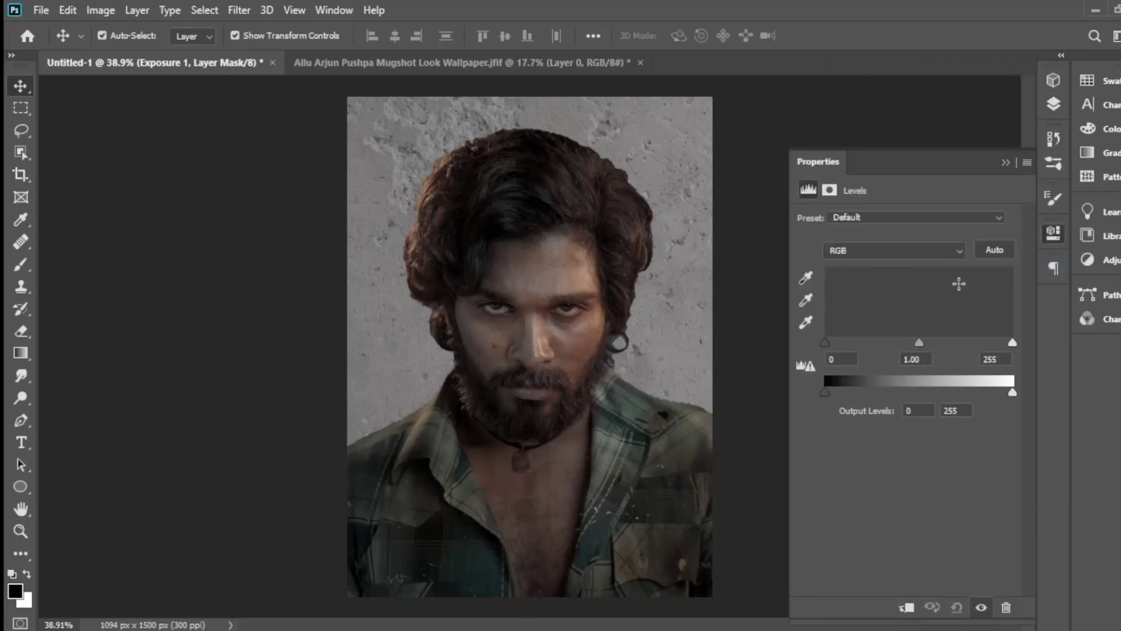
{"action": "left_click_drag", "start_coordinate": [1012, 394], "coordinate": [967, 392]}
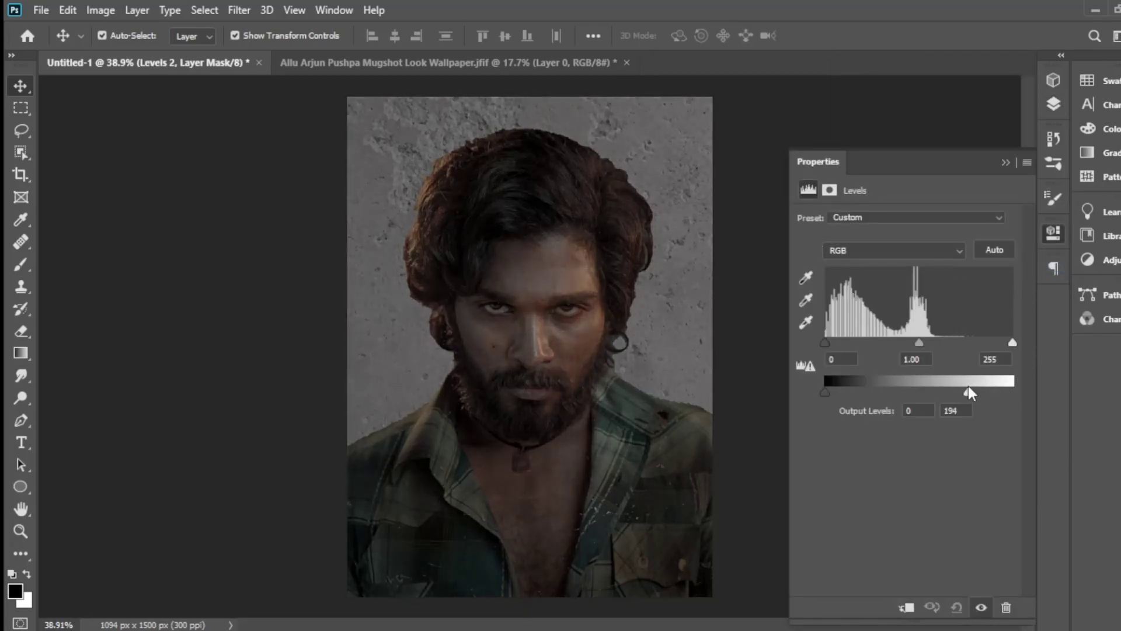
{"action": "left_click", "coordinate": [907, 609]}
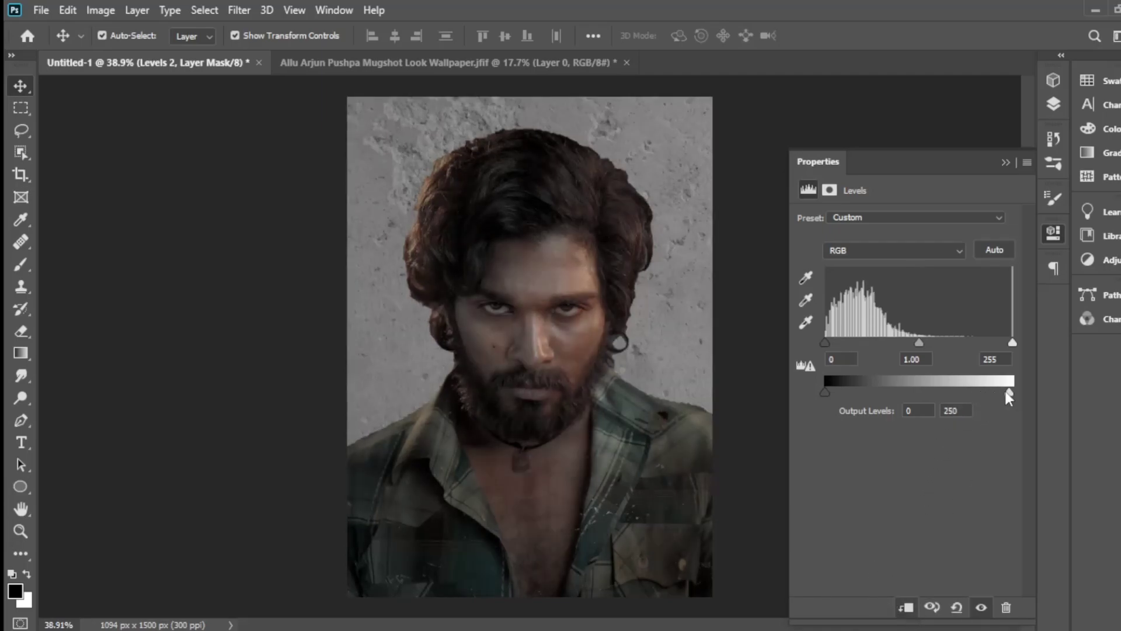
{"action": "left_click_drag", "start_coordinate": [1003, 394], "coordinate": [996, 394]}
{"action": "left_click_drag", "start_coordinate": [851, 391], "coordinate": [833, 389]}
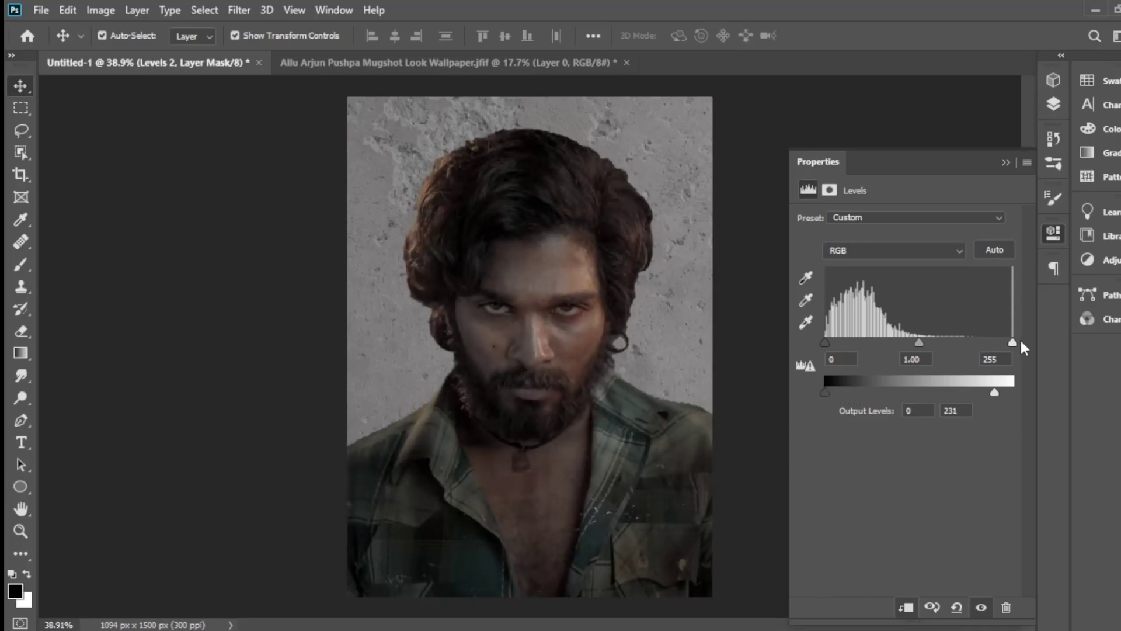
{"action": "left_click_drag", "start_coordinate": [997, 339], "coordinate": [999, 339]}
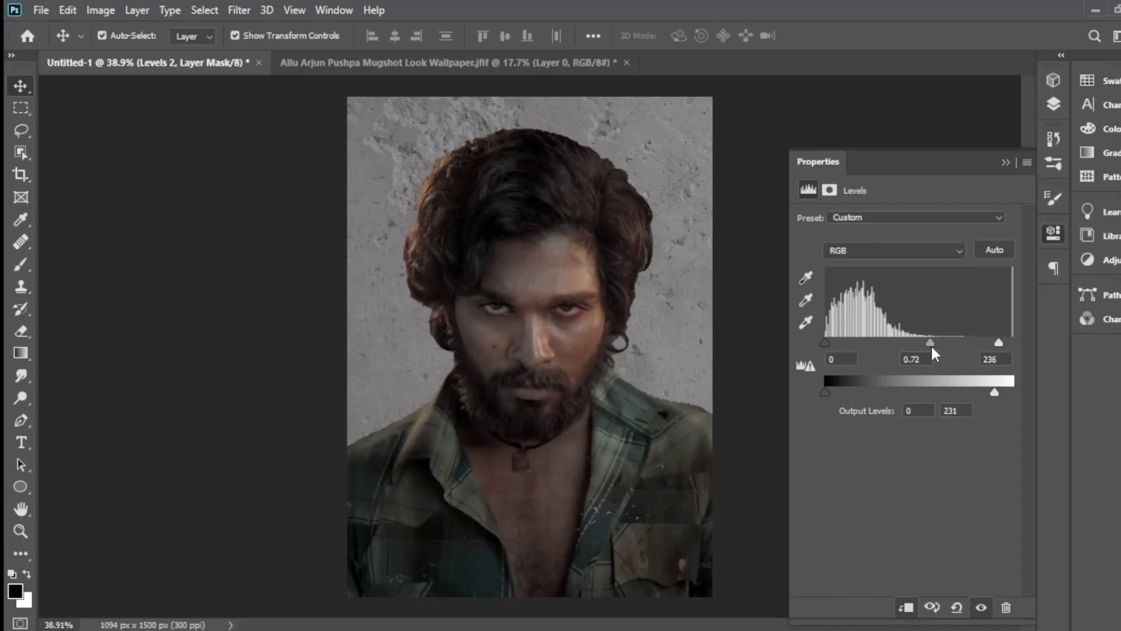
{"action": "left_click_drag", "start_coordinate": [932, 348], "coordinate": [917, 343]}
Add a clipped Black & White layer with Reds 72, Yellows 109 and Greens 84
{"action": "left_click", "coordinate": [1053, 105]}
{"action": "left_click", "coordinate": [939, 506]}
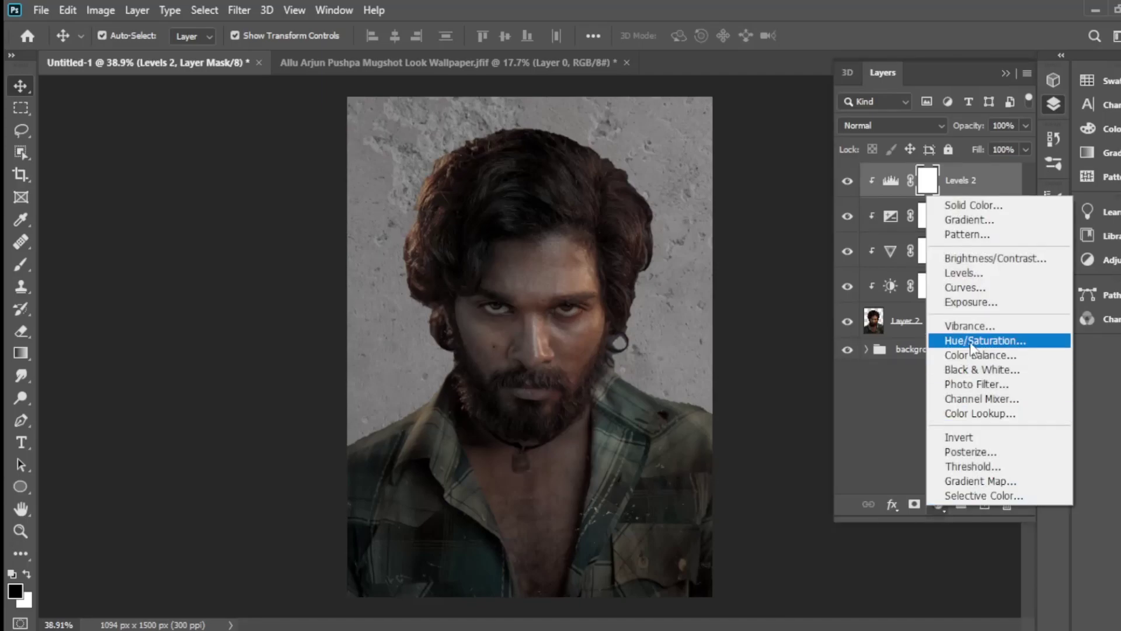
{"action": "left_click", "coordinate": [1000, 370]}
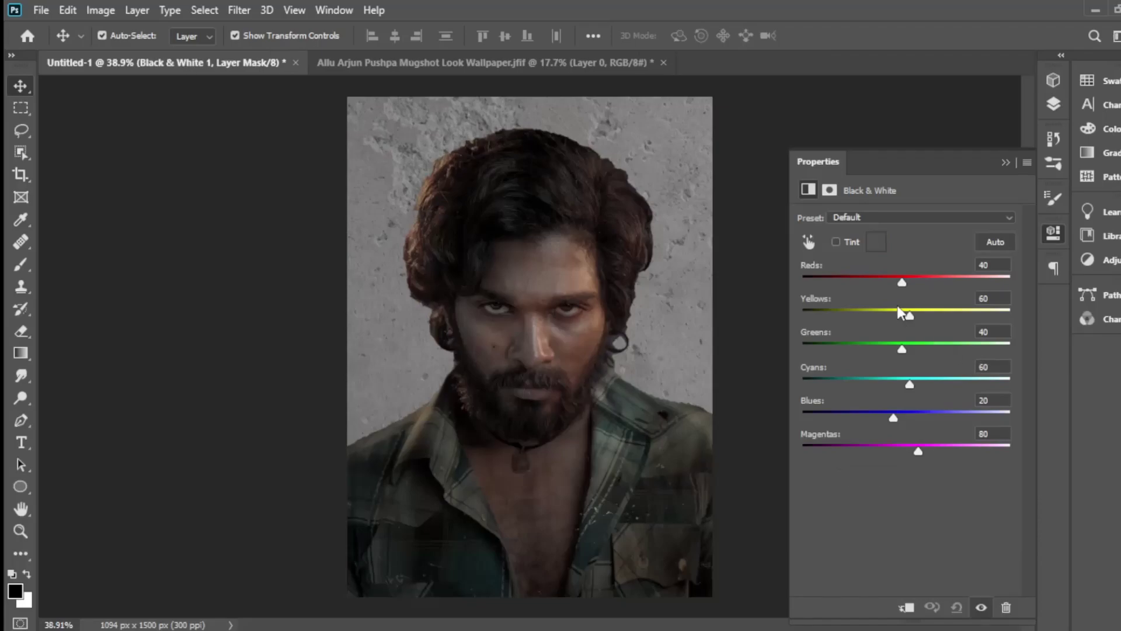
{"action": "left_click", "coordinate": [906, 606]}
{"action": "mouse_move", "coordinate": [893, 279]}
{"action": "left_mouse_down"}
{"action": "mouse_move", "coordinate": [878, 273]}
{"action": "mouse_move", "coordinate": [933, 278]}
{"action": "mouse_move", "coordinate": [917, 281]}
{"action": "mouse_move", "coordinate": [895, 314]}
{"action": "mouse_move", "coordinate": [941, 315]}
{"action": "mouse_move", "coordinate": [881, 344]}
{"action": "mouse_move", "coordinate": [920, 347]}
{"action": "left_mouse_up"}
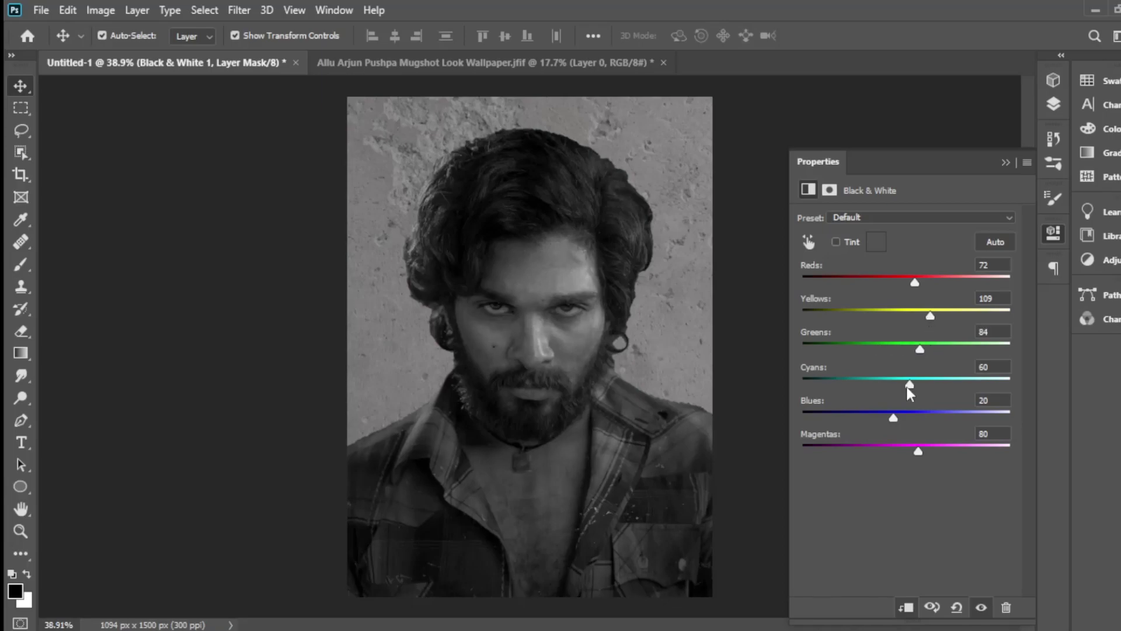
{"action": "mouse_move", "coordinate": [910, 385]}
{"action": "left_mouse_down"}
{"action": "mouse_move", "coordinate": [899, 383]}
{"action": "mouse_move", "coordinate": [922, 418]}
{"action": "left_mouse_up"}
{"action": "left_click", "coordinate": [1005, 161]}
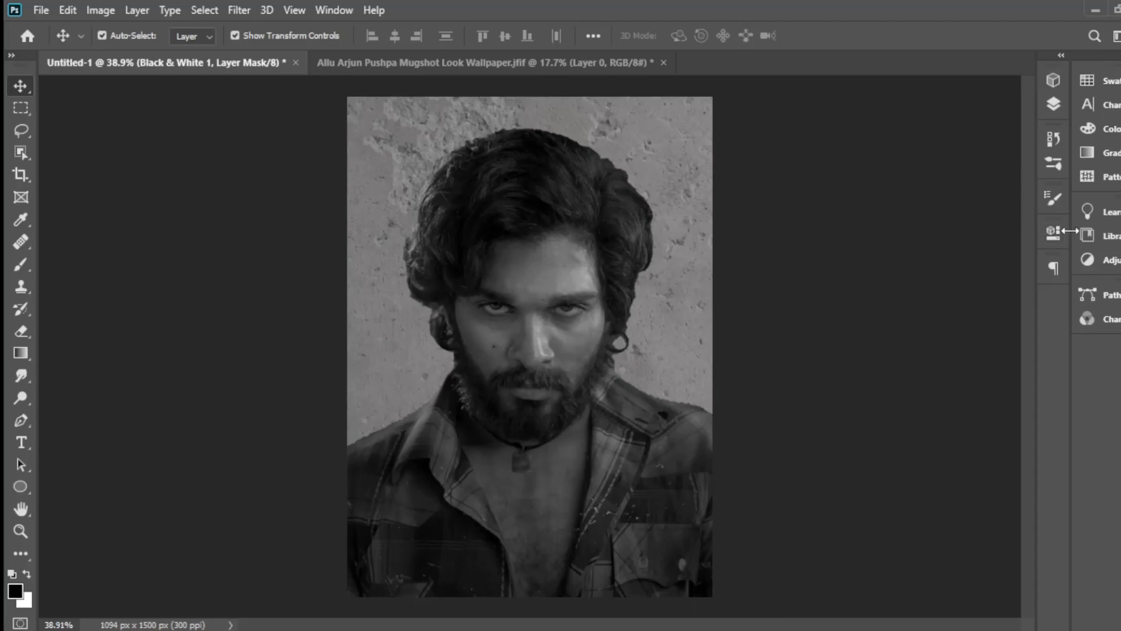
{"action": "left_click", "coordinate": [1053, 105]}
{"action": "left_click", "coordinate": [41, 9]}
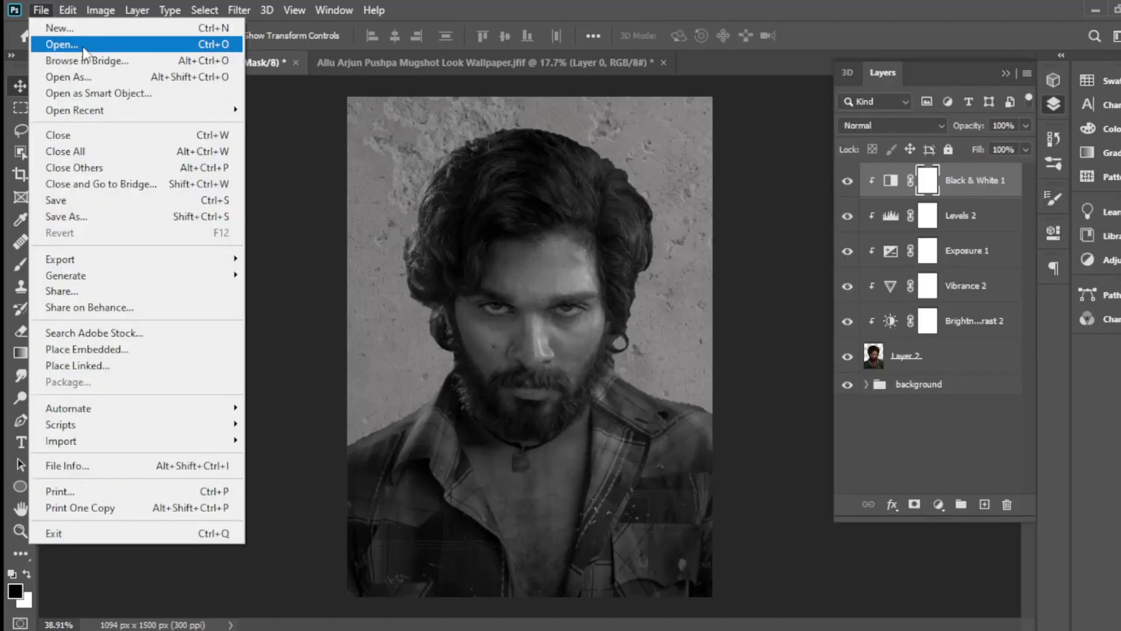
Open the pexels-milo-textures-2768396 texture image
{"action": "key", "text": "Escape"}
{"action": "key", "text": "ctrl+o"}
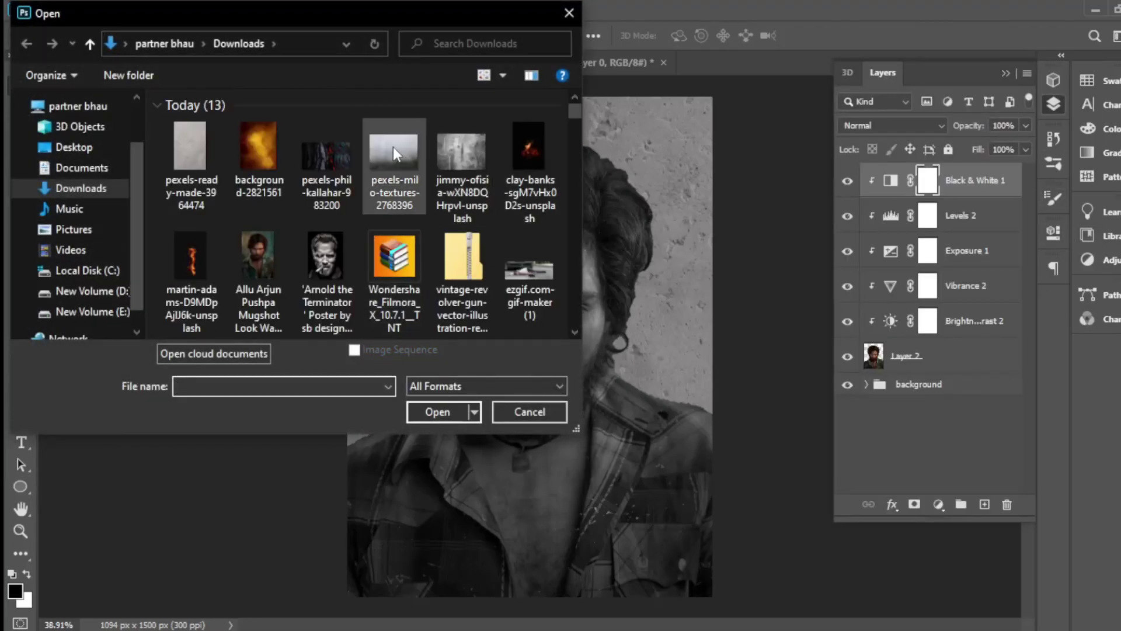
{"action": "left_click", "coordinate": [393, 151]}
{"action": "left_click", "coordinate": [455, 414]}
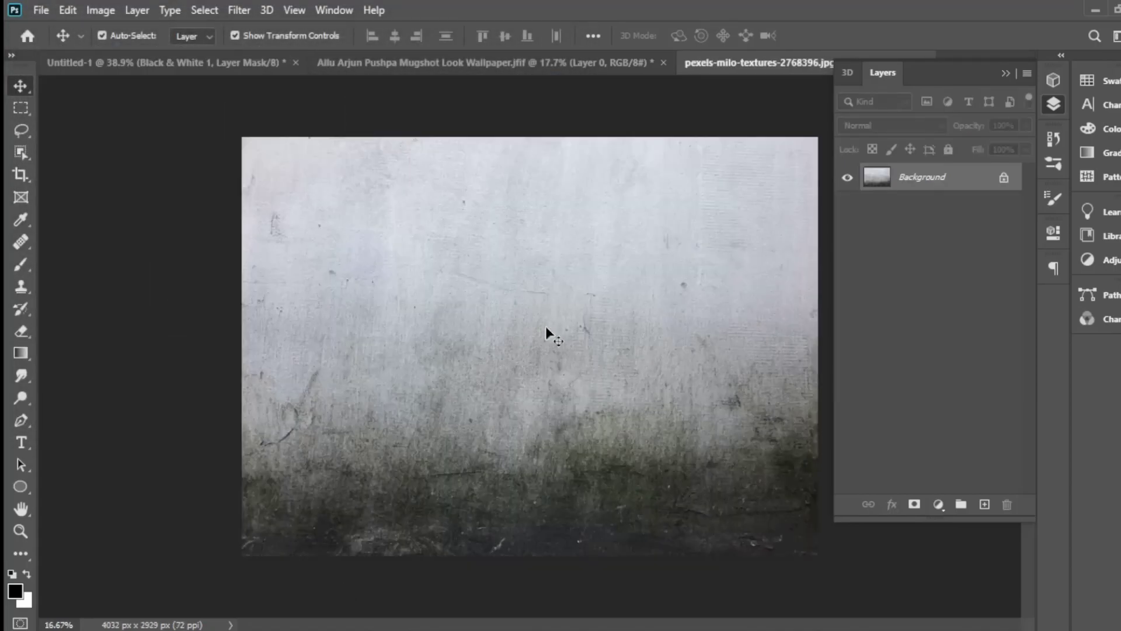
Drag the texture into Untitled-1, scale it to 48% and move it down over the canvas
{"action": "left_click_drag", "start_coordinate": [559, 311], "coordinate": [543, 308]}
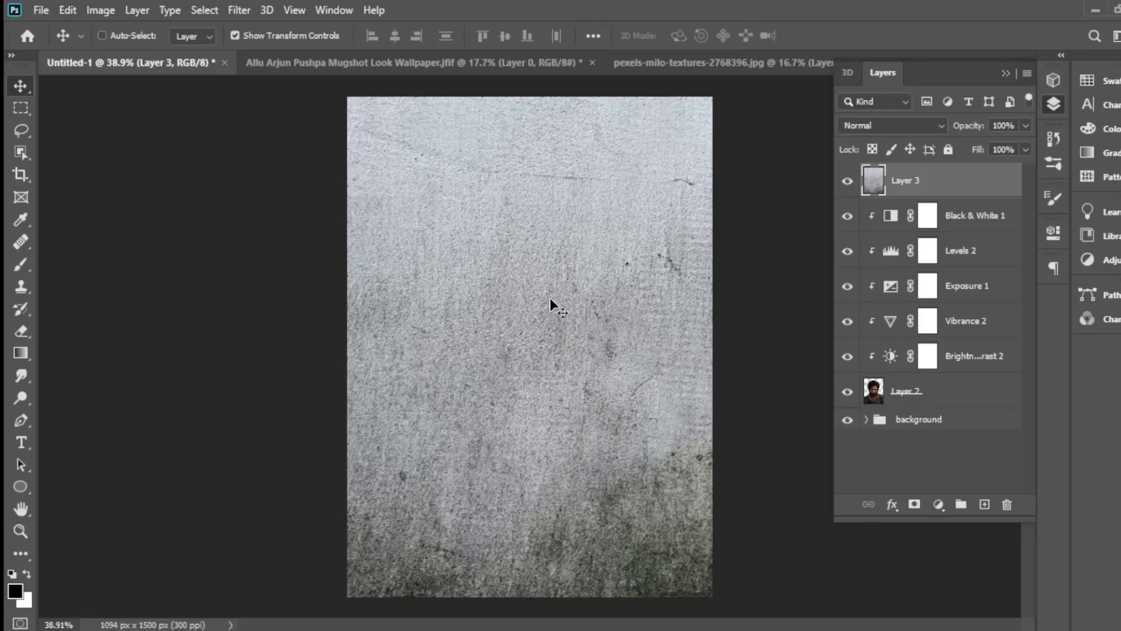
{"action": "key", "text": "ctrl+t"}
{"action": "left_click_drag", "start_coordinate": [299, 35], "coordinate": [283, 36]}
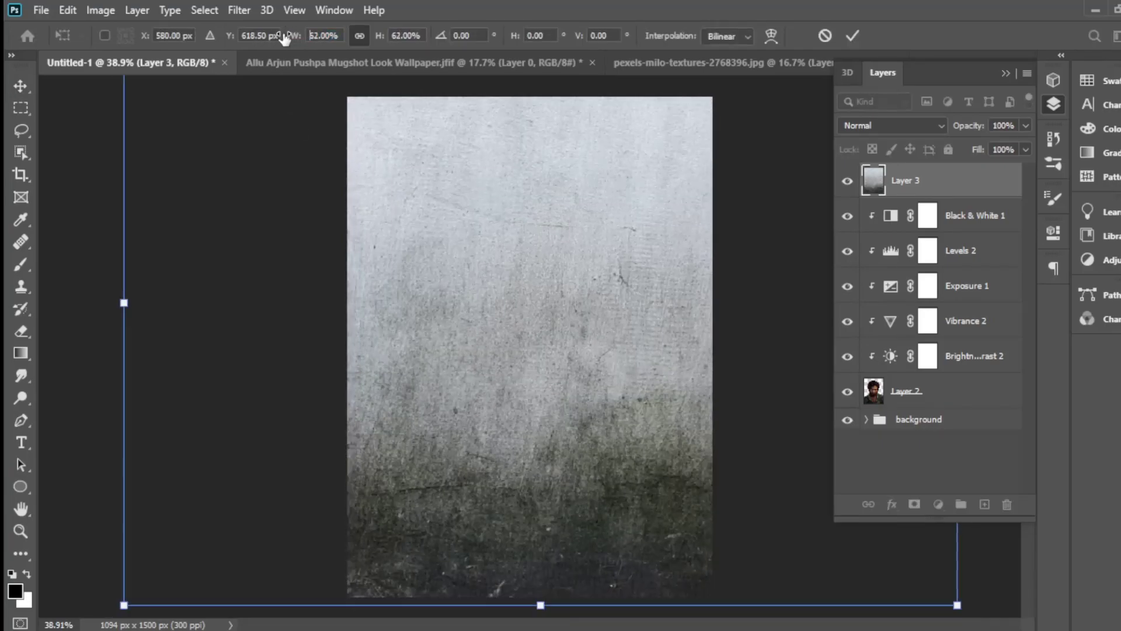
{"action": "left_click_drag", "start_coordinate": [568, 295], "coordinate": [559, 361]}
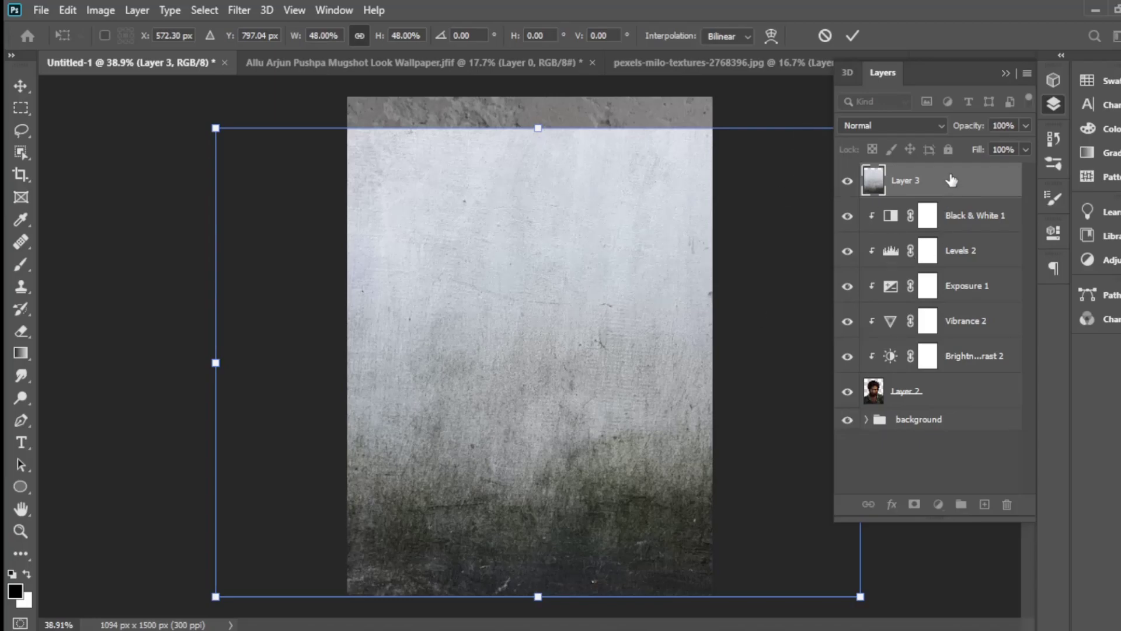
Commit Layer 3's transform, clip it to the portrait, and blend it in Overlay at 79% opacity
{"action": "key", "text": "Return"}
{"action": "right_click", "coordinate": [934, 195]}
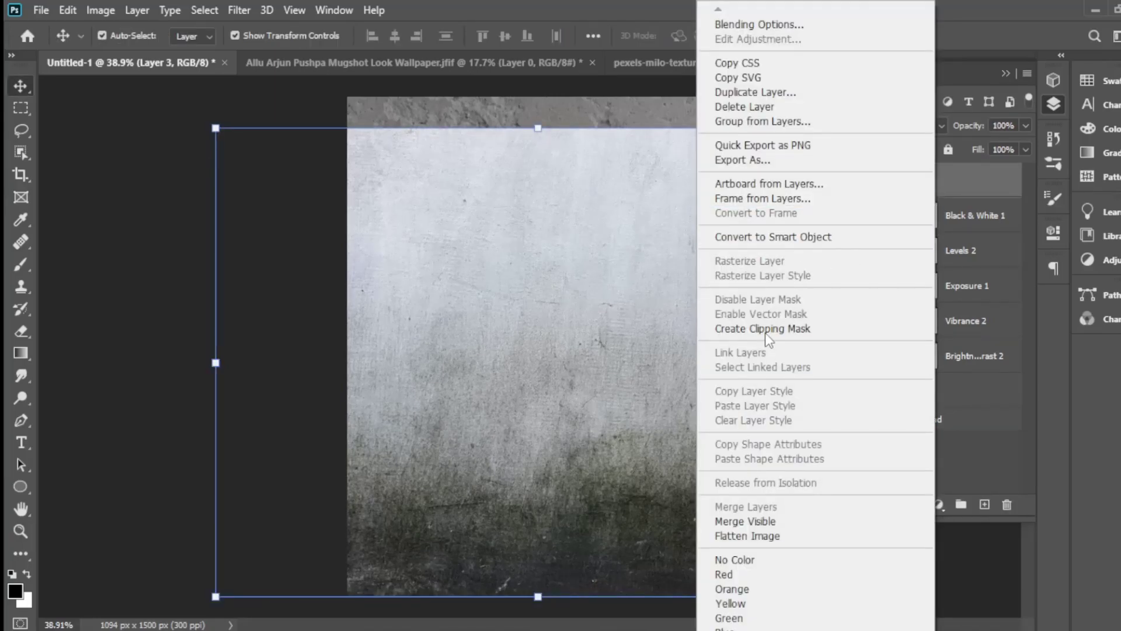
{"action": "left_click", "coordinate": [759, 330]}
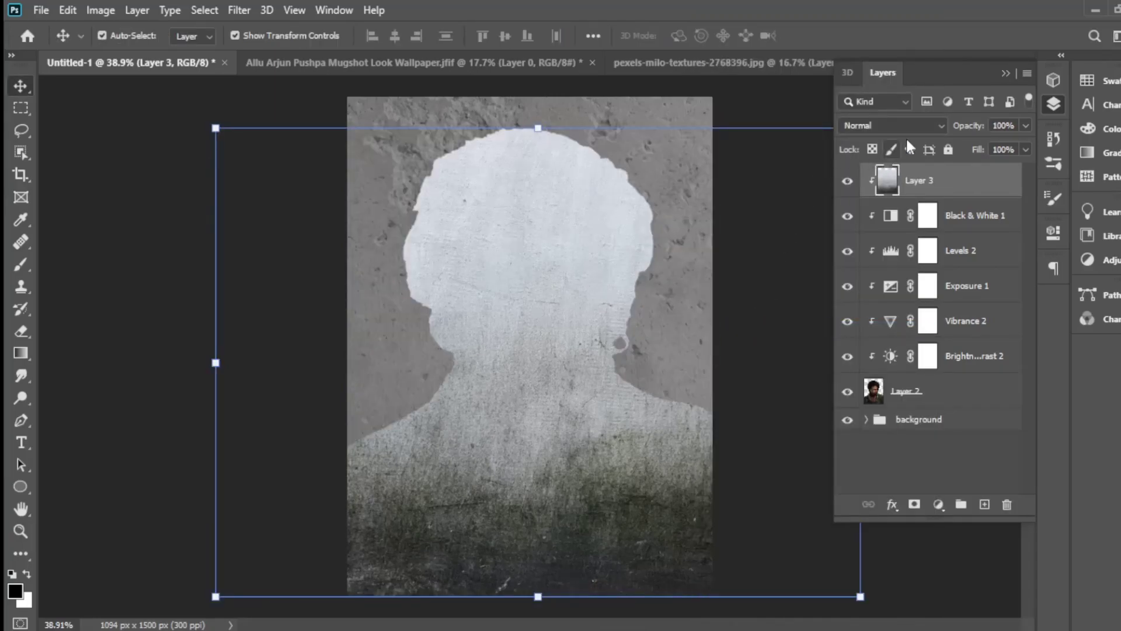
{"action": "left_click", "coordinate": [890, 126]}
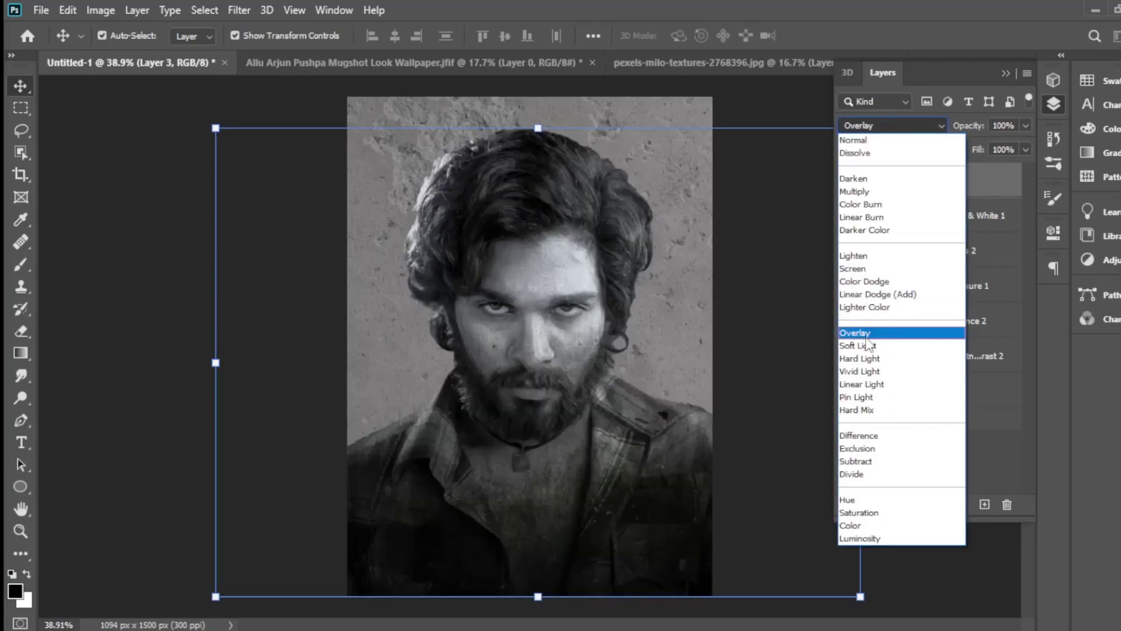
{"action": "left_click", "coordinate": [866, 337]}
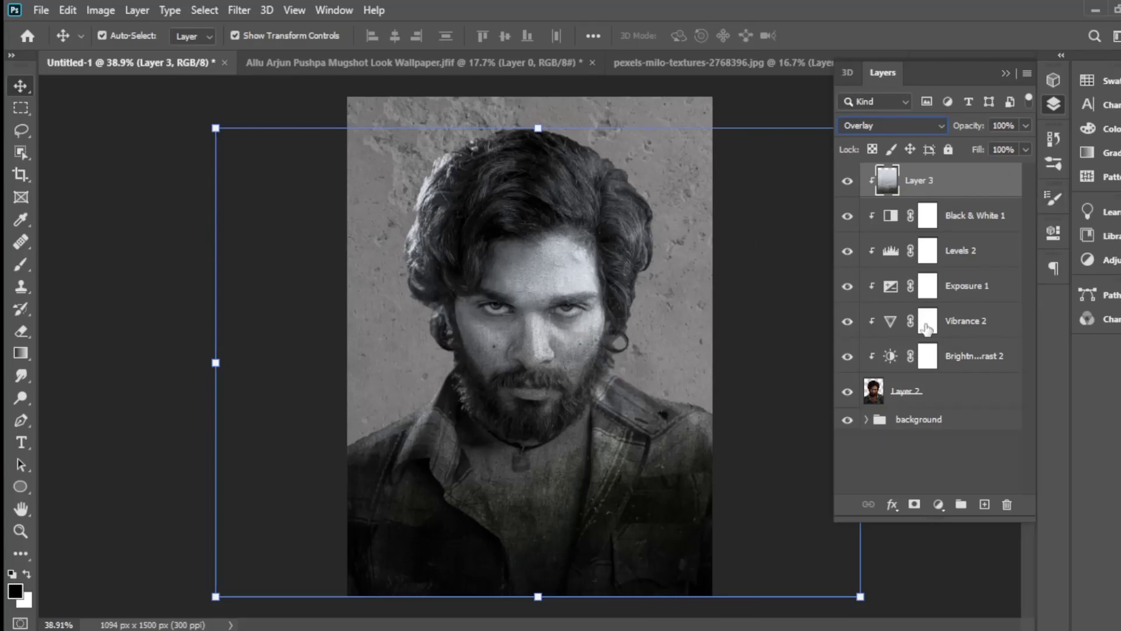
{"action": "left_click", "coordinate": [1025, 125]}
{"action": "left_click", "coordinate": [1009, 144]}
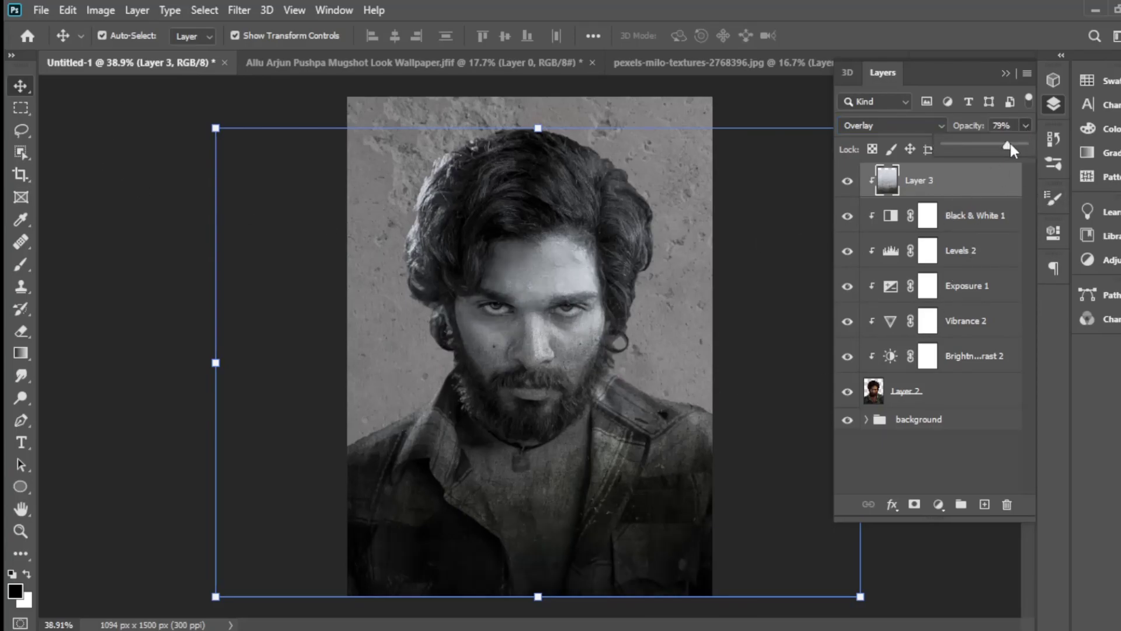
{"action": "left_click", "coordinate": [938, 505]}
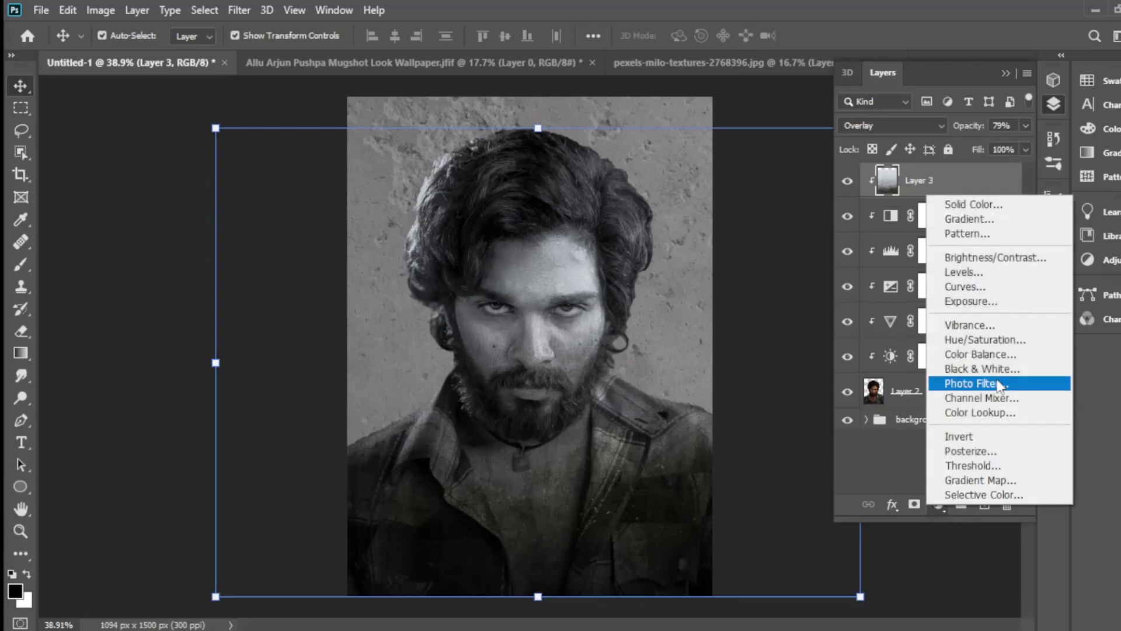
Add two Vibrance adjustment layers, each raising vibrance slightly
{"action": "left_click", "coordinate": [969, 325]}
{"action": "mouse_move", "coordinate": [905, 234]}
{"action": "left_mouse_down"}
{"action": "mouse_move", "coordinate": [919, 234]}
{"action": "mouse_move", "coordinate": [877, 247]}
{"action": "mouse_move", "coordinate": [840, 238]}
{"action": "mouse_move", "coordinate": [906, 240]}
{"action": "mouse_move", "coordinate": [915, 270]}
{"action": "mouse_move", "coordinate": [940, 269]}
{"action": "mouse_move", "coordinate": [840, 270]}
{"action": "mouse_move", "coordinate": [959, 270]}
{"action": "mouse_move", "coordinate": [910, 273]}
{"action": "mouse_move", "coordinate": [911, 233]}
{"action": "mouse_move", "coordinate": [919, 268]}
{"action": "mouse_move", "coordinate": [904, 269]}
{"action": "left_mouse_up"}
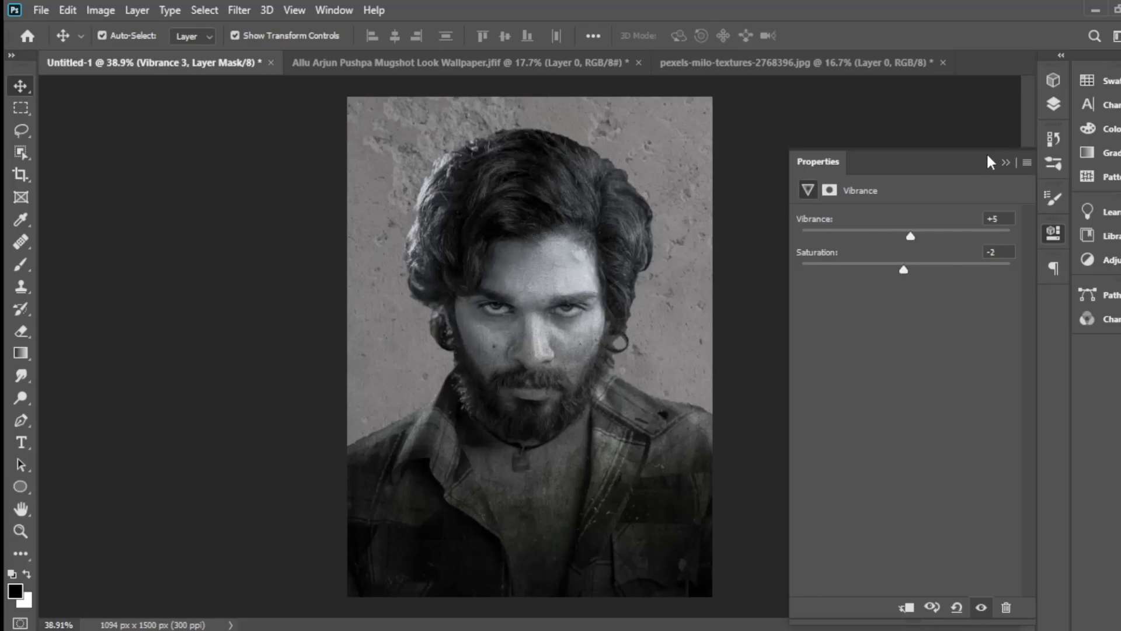
{"action": "left_click", "coordinate": [1054, 104]}
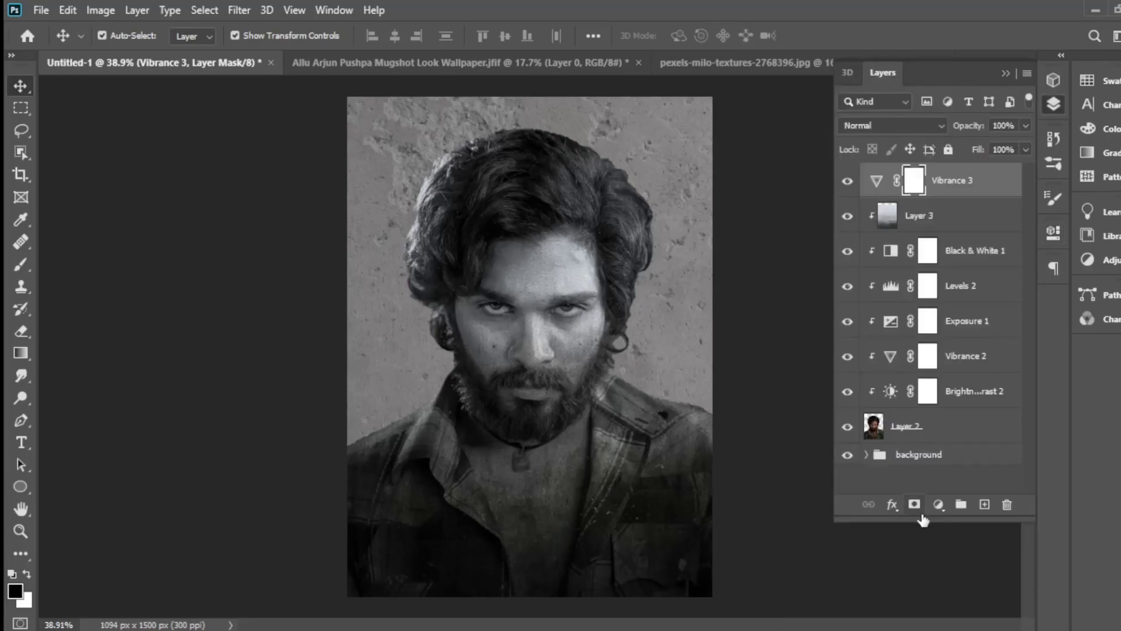
{"action": "left_click", "coordinate": [938, 506]}
{"action": "left_click", "coordinate": [965, 327]}
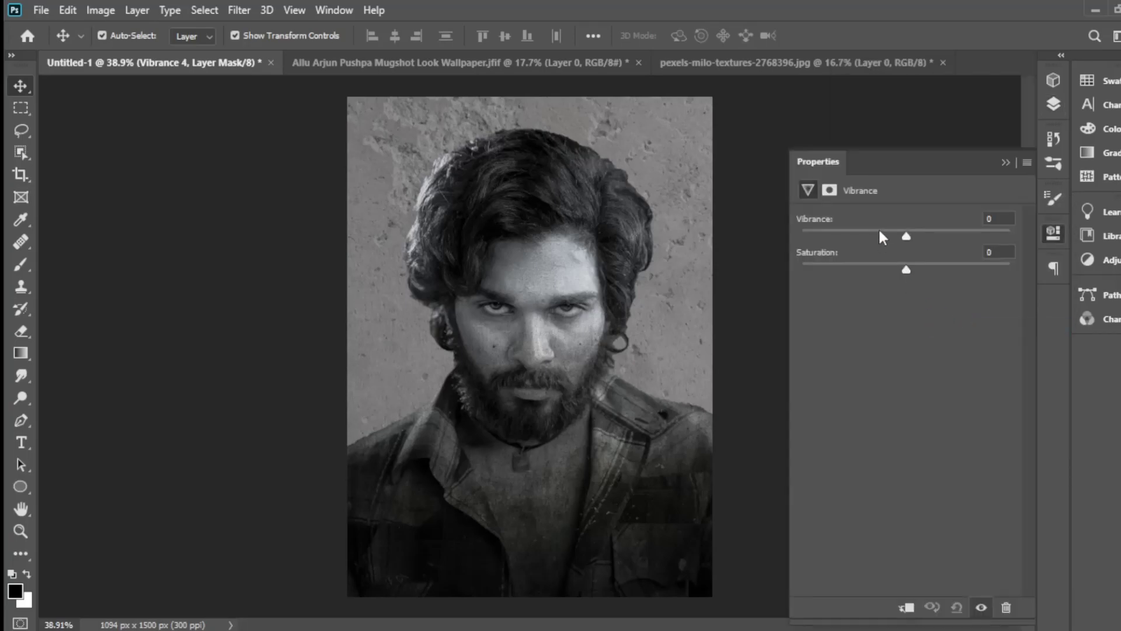
{"action": "left_click_drag", "start_coordinate": [906, 235], "coordinate": [911, 236]}
{"action": "left_click", "coordinate": [1053, 104]}
Add a Brightness/Contrast adjustment with brightness -14 and contrast 7
{"action": "left_click", "coordinate": [937, 505]}
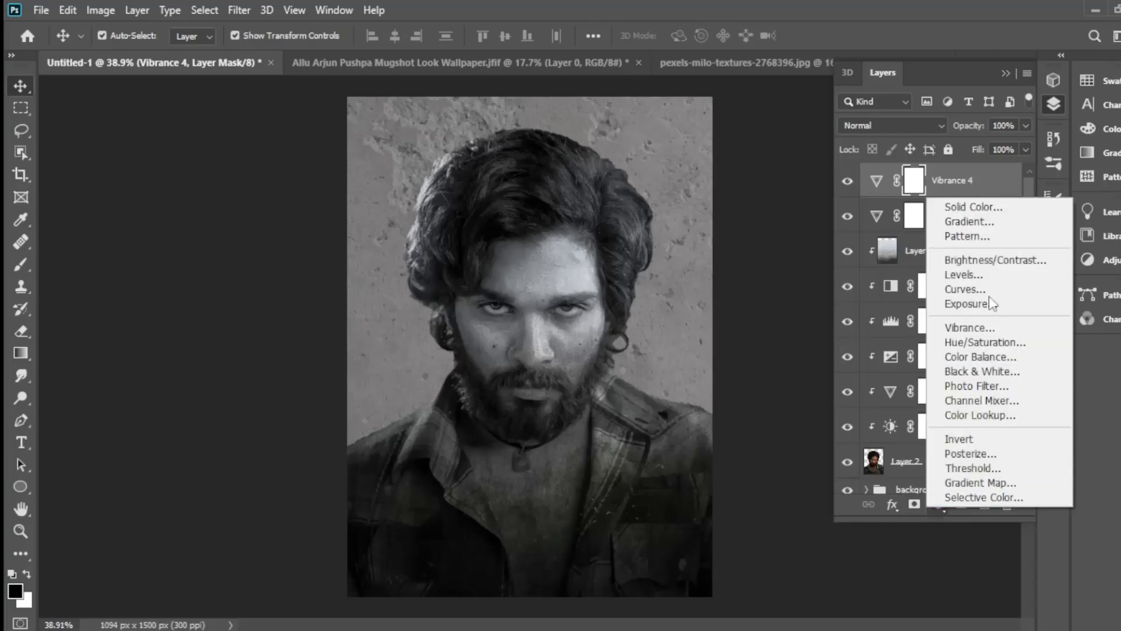
{"action": "left_click", "coordinate": [1013, 265]}
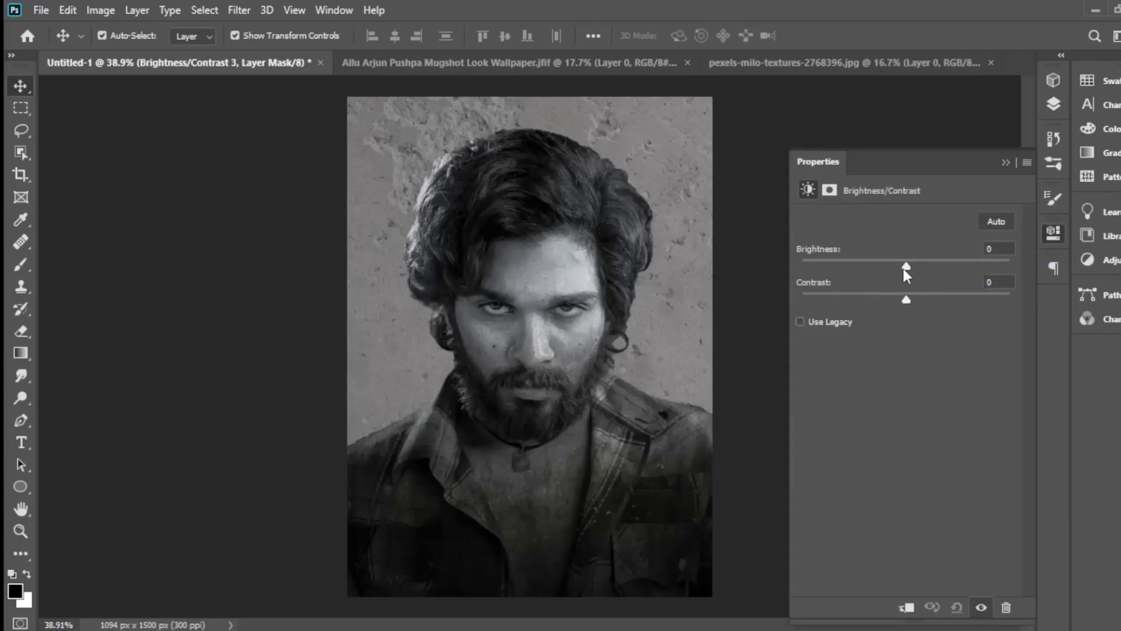
{"action": "mouse_move", "coordinate": [904, 269]}
{"action": "left_mouse_down"}
{"action": "mouse_move", "coordinate": [944, 271]}
{"action": "mouse_move", "coordinate": [889, 272]}
{"action": "mouse_move", "coordinate": [906, 281]}
{"action": "mouse_move", "coordinate": [914, 266]}
{"action": "mouse_move", "coordinate": [879, 265]}
{"action": "mouse_move", "coordinate": [896, 265]}
{"action": "mouse_move", "coordinate": [903, 300]}
{"action": "mouse_move", "coordinate": [885, 295]}
{"action": "mouse_move", "coordinate": [913, 303]}
{"action": "left_mouse_up"}
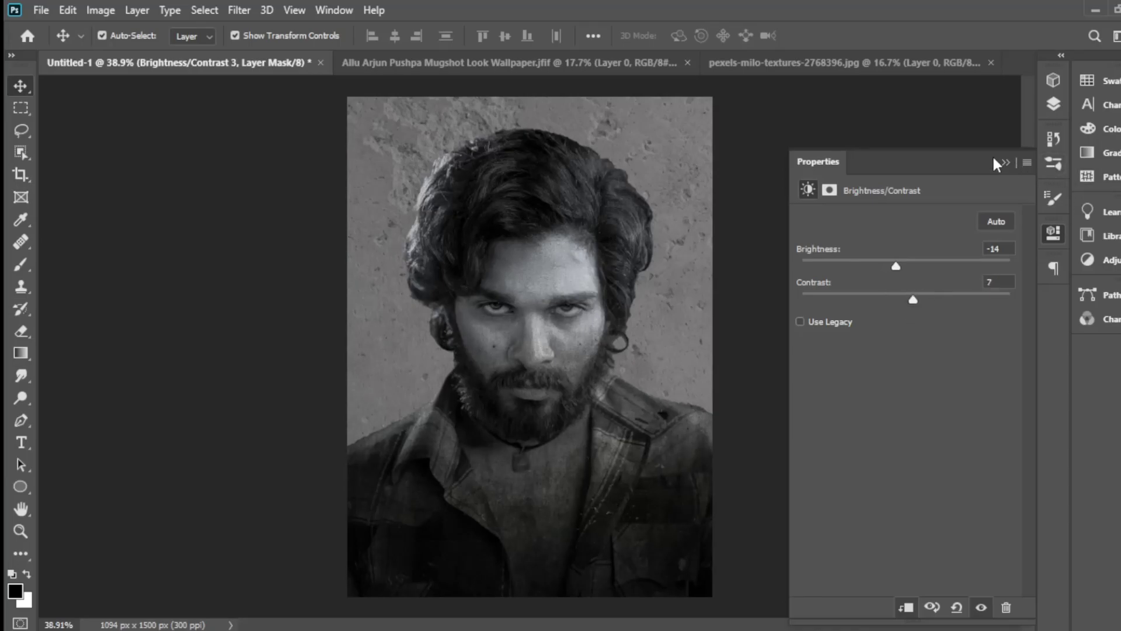
{"action": "left_click", "coordinate": [1055, 102]}
Clip the Vibrance 3 layer to the layer directly beneath it
{"action": "right_click", "coordinate": [966, 217]}
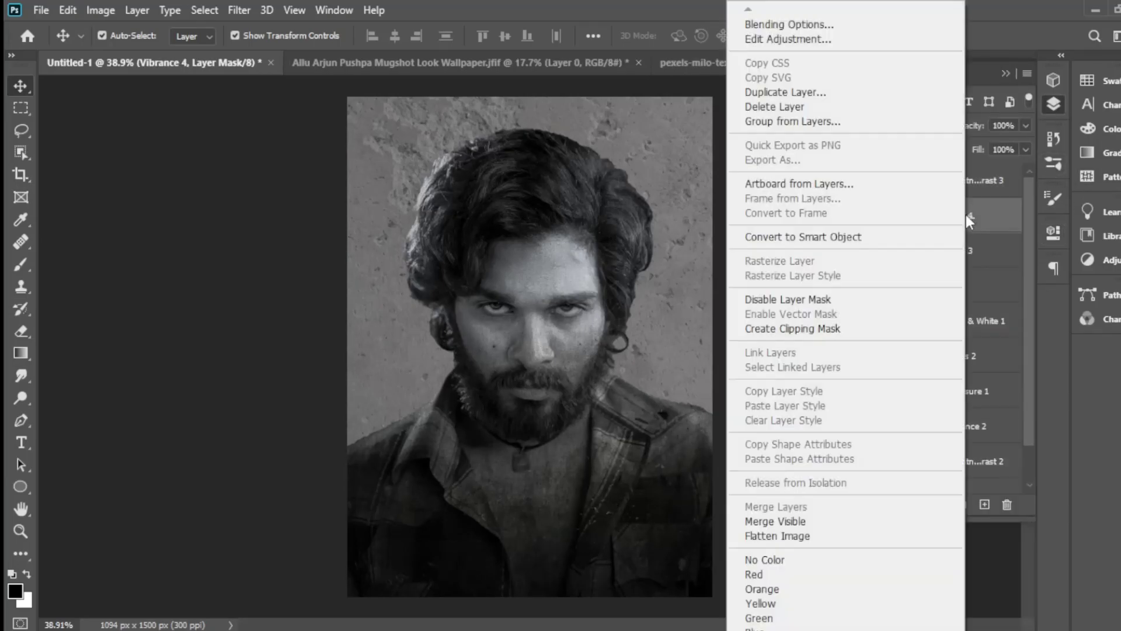
{"action": "left_click", "coordinate": [804, 328]}
{"action": "left_click", "coordinate": [904, 255]}
{"action": "right_click", "coordinate": [965, 252]}
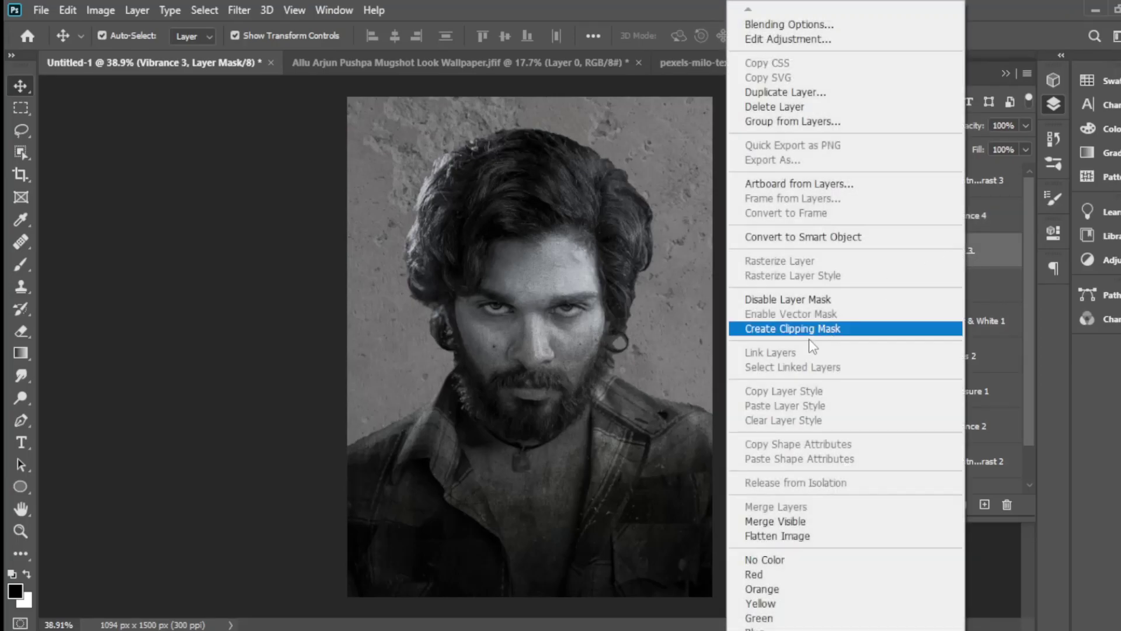
{"action": "left_click", "coordinate": [799, 330]}
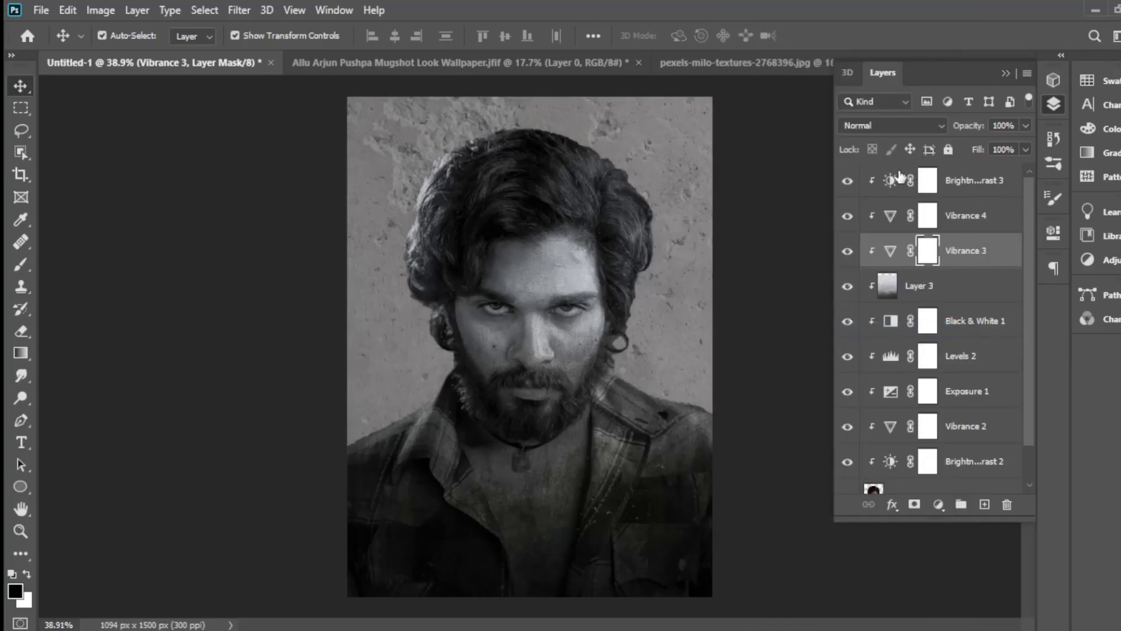
{"action": "left_click", "coordinate": [938, 504]}
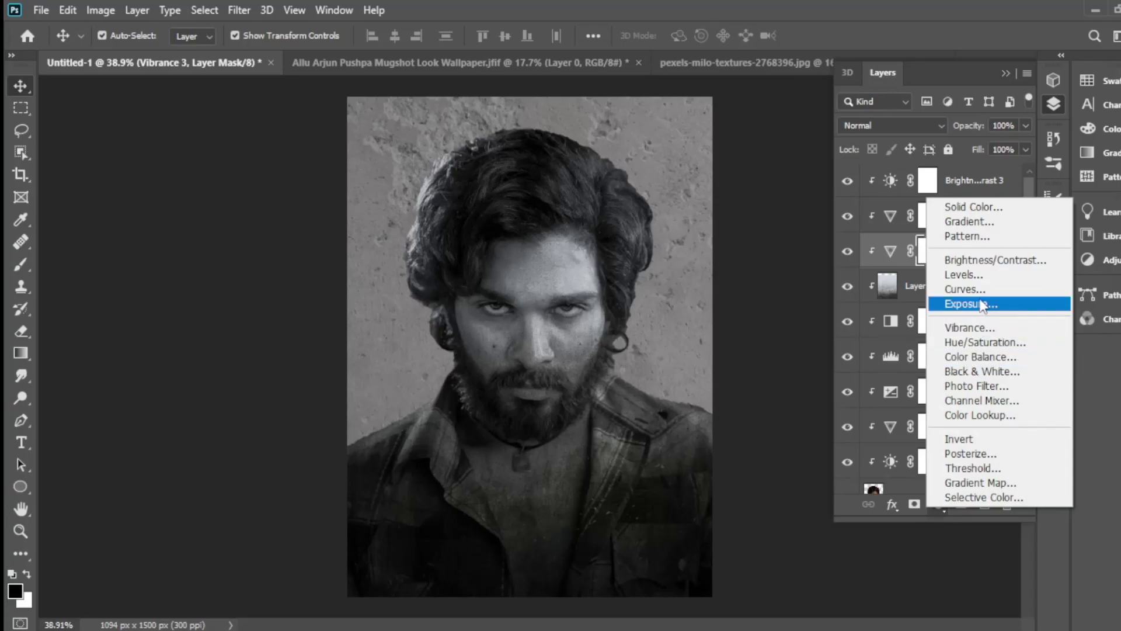
Add an Exposure adjustment layer with exposure set to -0.03
{"action": "left_click", "coordinate": [982, 304]}
{"action": "mouse_move", "coordinate": [905, 261]}
{"action": "left_mouse_down"}
{"action": "mouse_move", "coordinate": [885, 262]}
{"action": "mouse_move", "coordinate": [913, 261]}
{"action": "mouse_move", "coordinate": [895, 293]}
{"action": "mouse_move", "coordinate": [921, 293]}
{"action": "mouse_move", "coordinate": [907, 293]}
{"action": "mouse_move", "coordinate": [891, 328]}
{"action": "mouse_move", "coordinate": [906, 328]}
{"action": "left_mouse_up"}
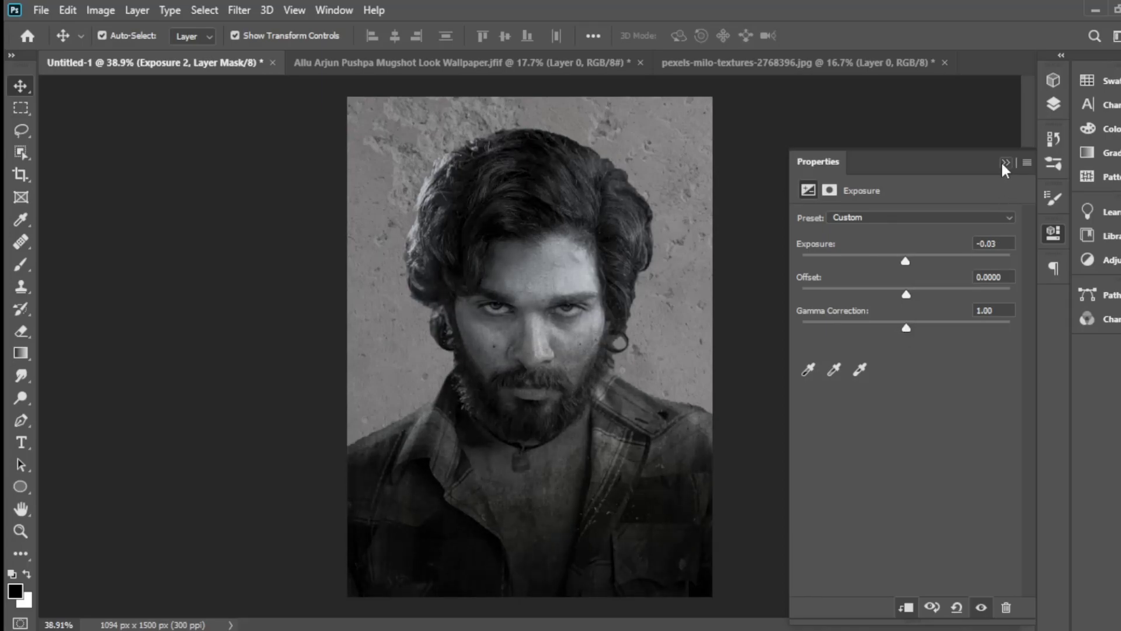
{"action": "left_click", "coordinate": [1055, 103]}
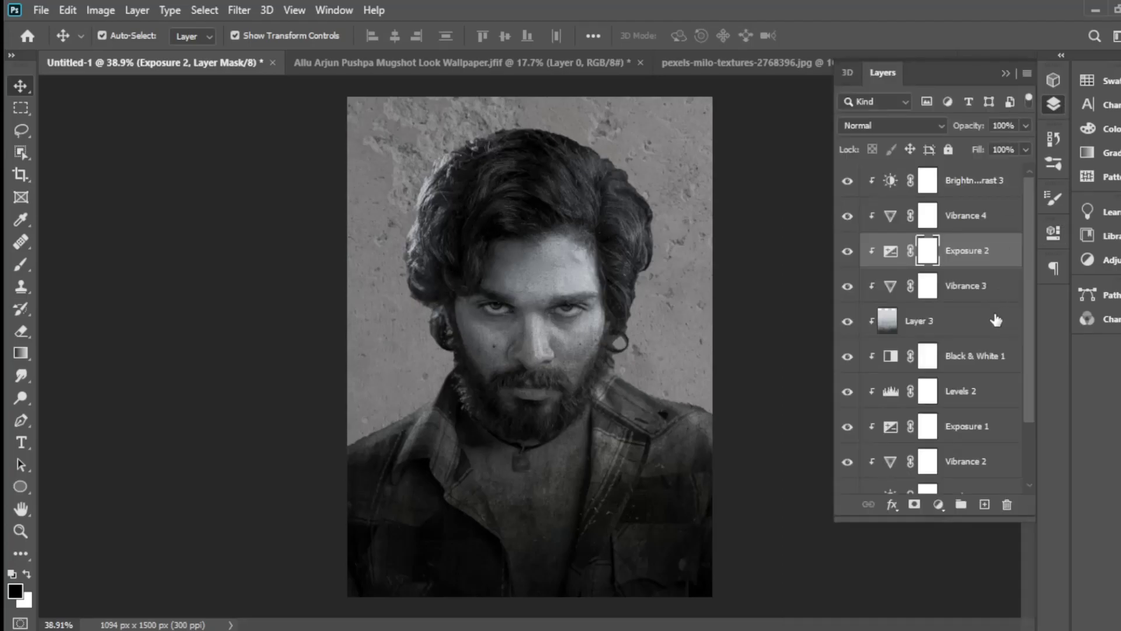
{"action": "left_click", "coordinate": [973, 188]}
Open the grey wall texture image from disk
{"action": "left_click", "coordinate": [41, 10]}
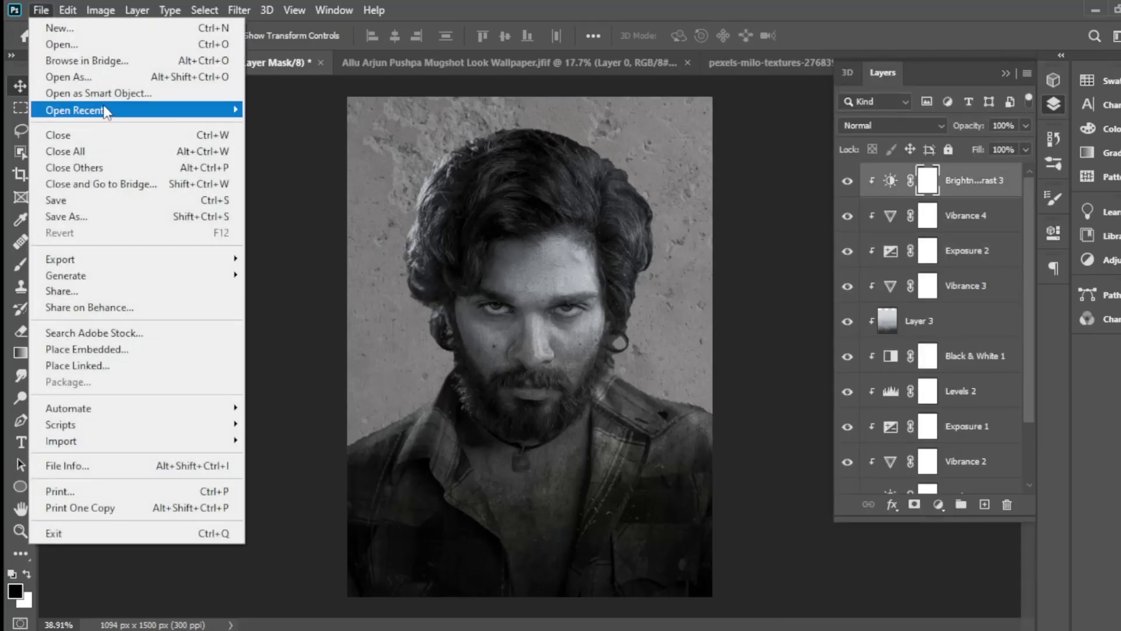
{"action": "left_click", "coordinate": [103, 44]}
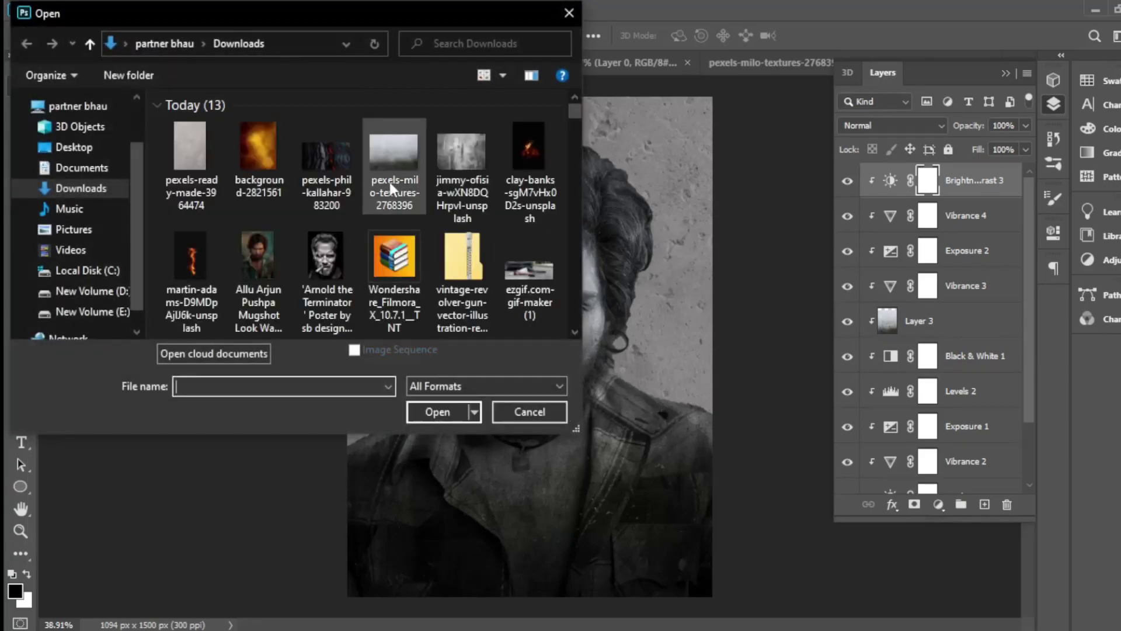
{"action": "left_click", "coordinate": [444, 170]}
{"action": "left_click", "coordinate": [439, 408]}
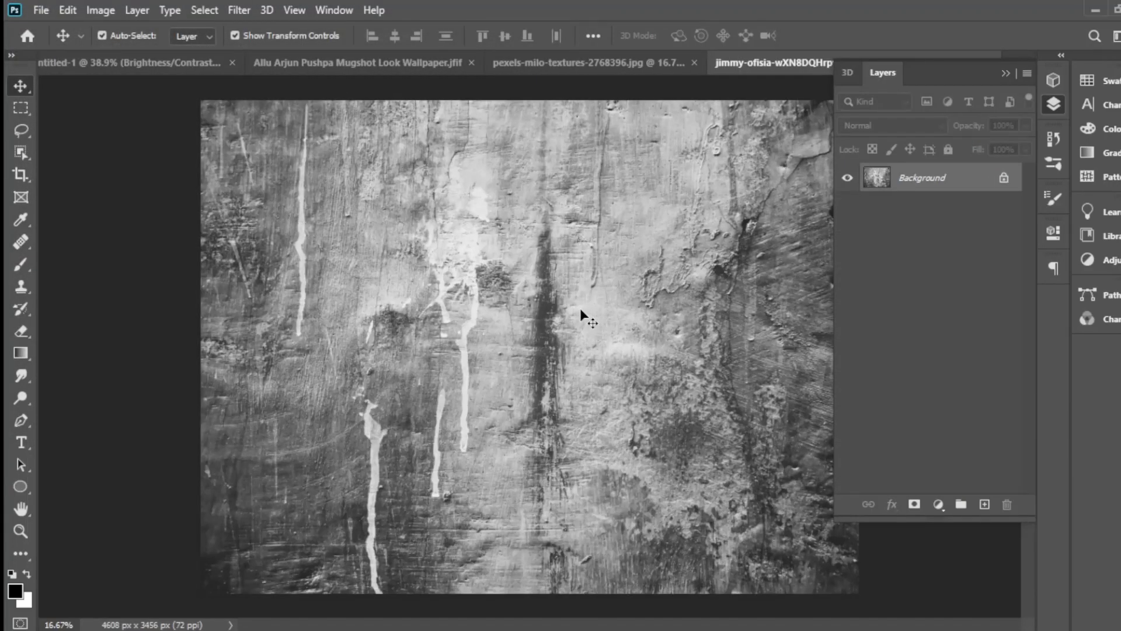
Unlock the texture's background layer and drag it into the portrait as Layer 4
{"action": "key", "text": "z"}
{"action": "left_click", "coordinate": [1004, 177]}
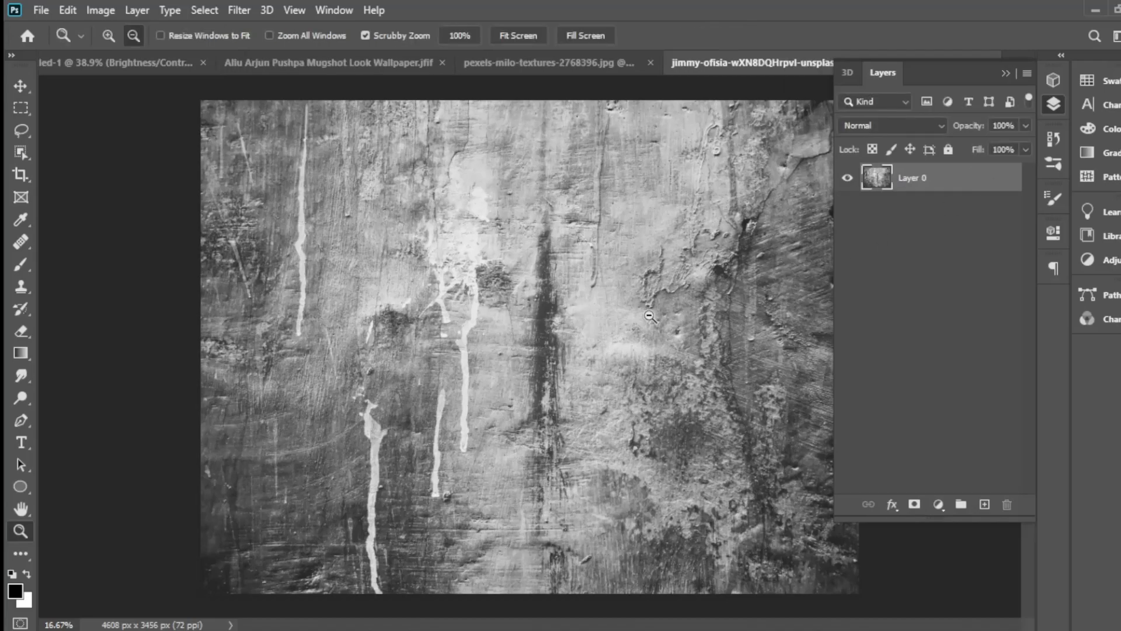
{"action": "left_click", "coordinate": [458, 321]}
{"action": "left_click", "coordinate": [20, 85]}
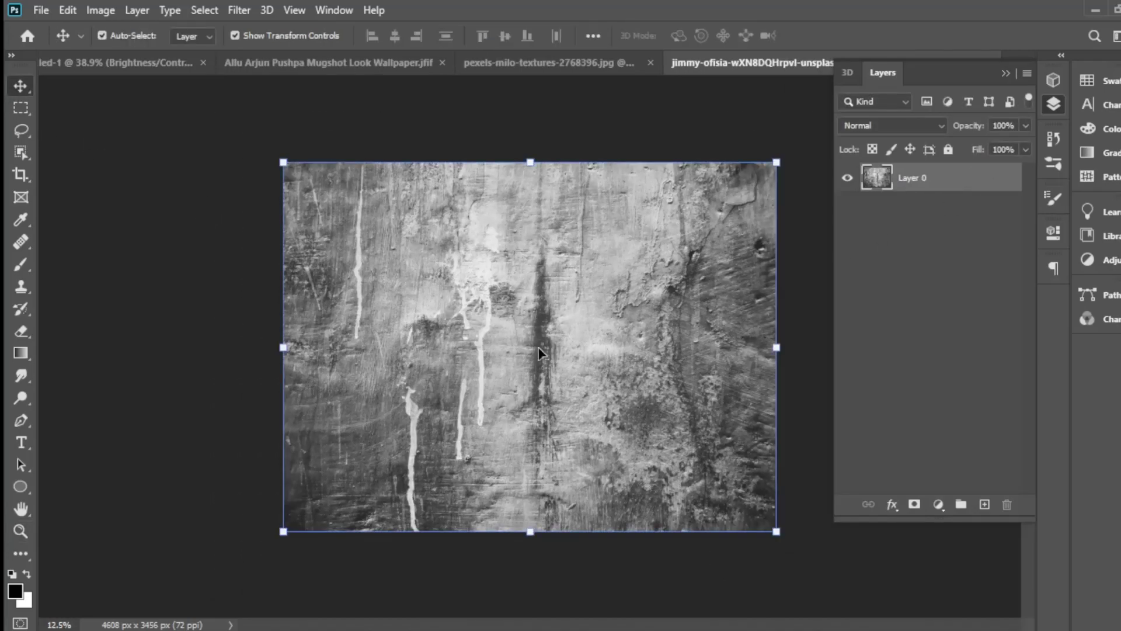
{"action": "left_click_drag", "start_coordinate": [563, 386], "coordinate": [521, 281]}
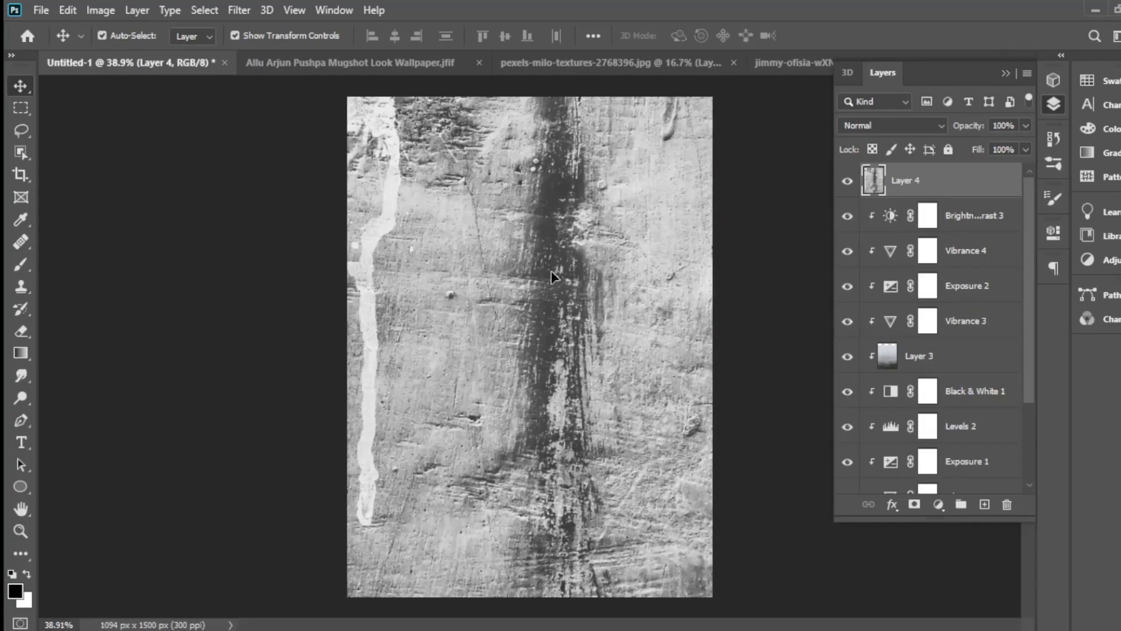
Scale the wall texture to about 31%, rotate it -90°, flip it vertically and commit
{"action": "key", "text": "ctrl+t"}
{"action": "key", "text": "ctrl+0"}
{"action": "left_click_drag", "start_coordinate": [731, 218], "coordinate": [375, 485]}
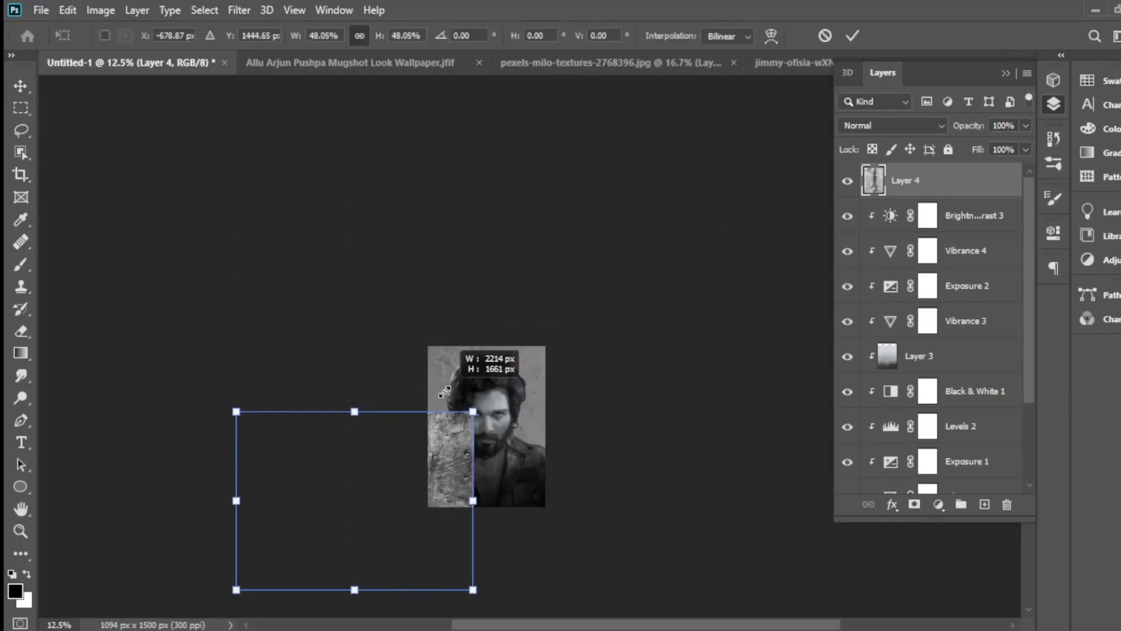
{"action": "left_click_drag", "start_coordinate": [225, 482], "coordinate": [367, 458]}
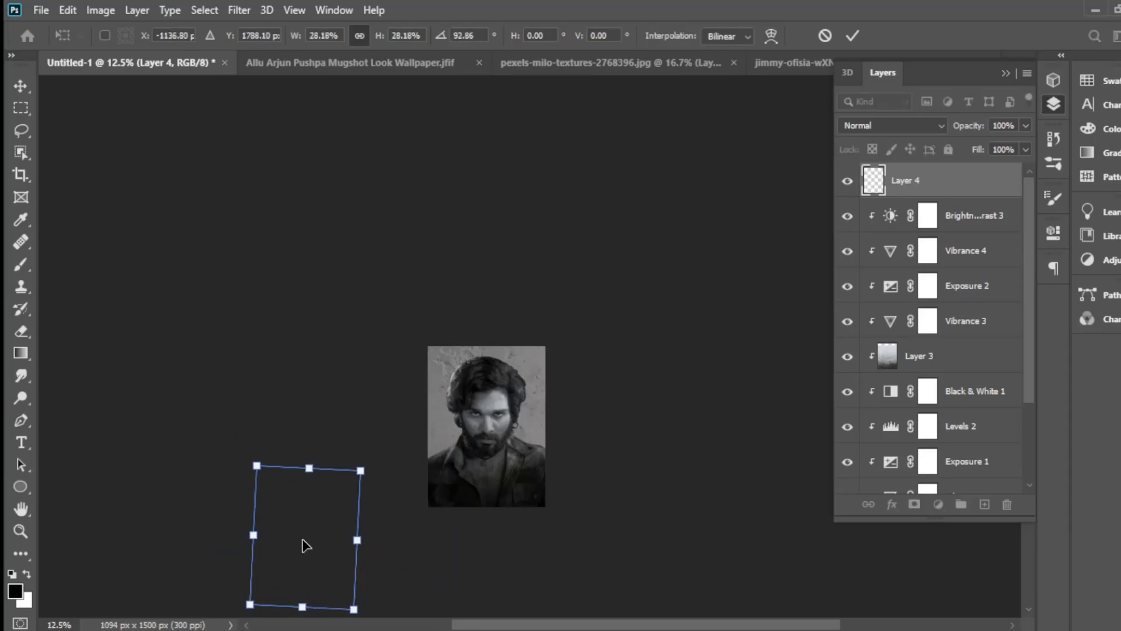
{"action": "left_click_drag", "start_coordinate": [302, 543], "coordinate": [471, 426]}
{"action": "scroll", "coordinate": [459, 477], "scroll_direction": "up", "scroll_amount": 5}
{"action": "left_click_drag", "start_coordinate": [666, 540], "coordinate": [687, 548]}
{"action": "left_click_drag", "start_coordinate": [584, 449], "coordinate": [578, 450]}
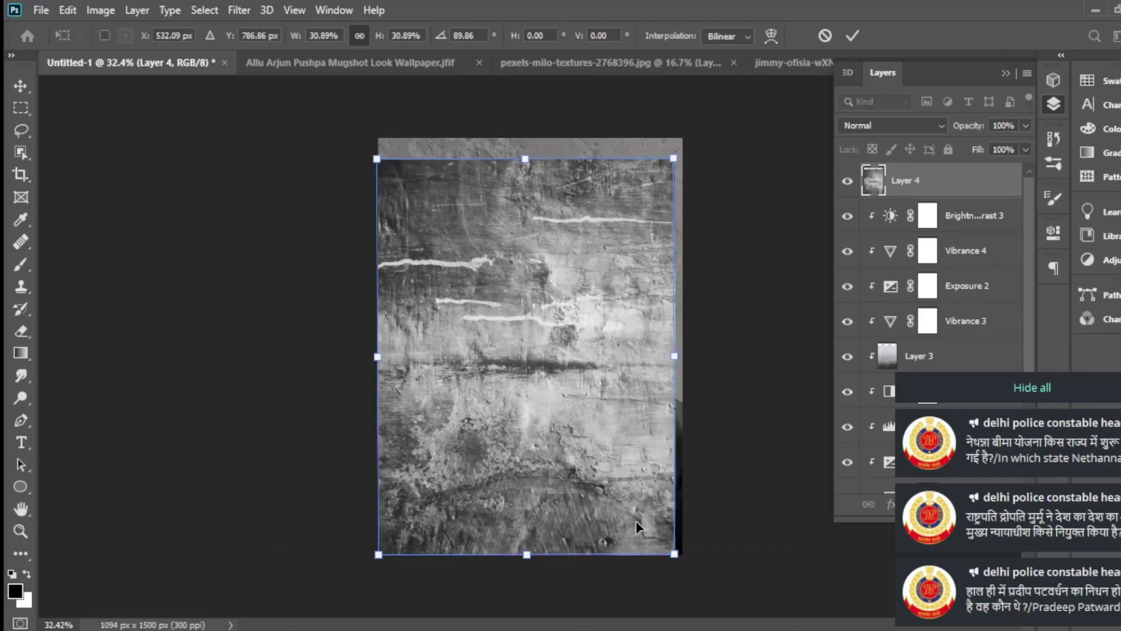
{"action": "left_click_drag", "start_coordinate": [672, 551], "coordinate": [679, 561]}
{"action": "left_click_drag", "start_coordinate": [621, 500], "coordinate": [525, 445]}
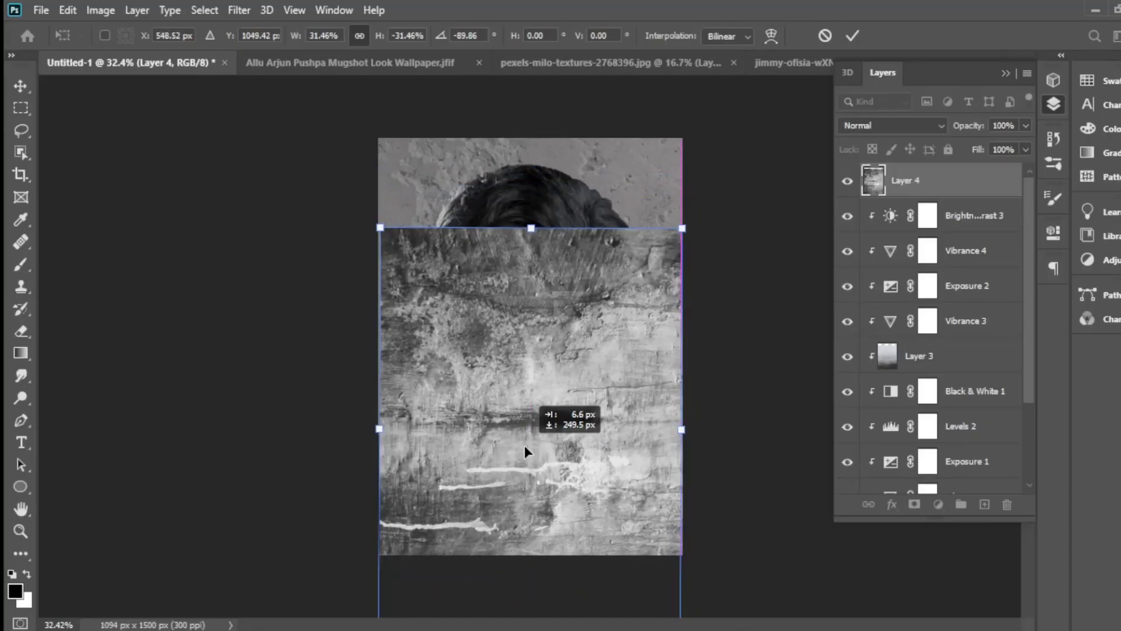
{"action": "key", "text": "Return"}
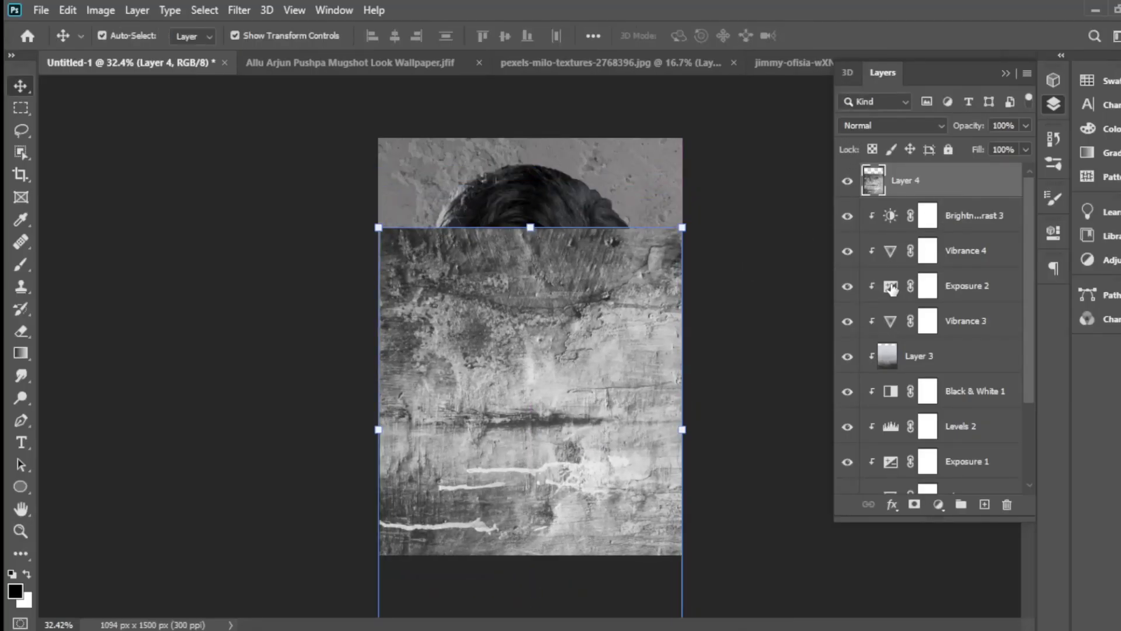
Clip Layer 4 to the figure, move it over the face, and blend it Overlay at about 72%
{"action": "right_click", "coordinate": [951, 186]}
{"action": "left_click", "coordinate": [833, 327]}
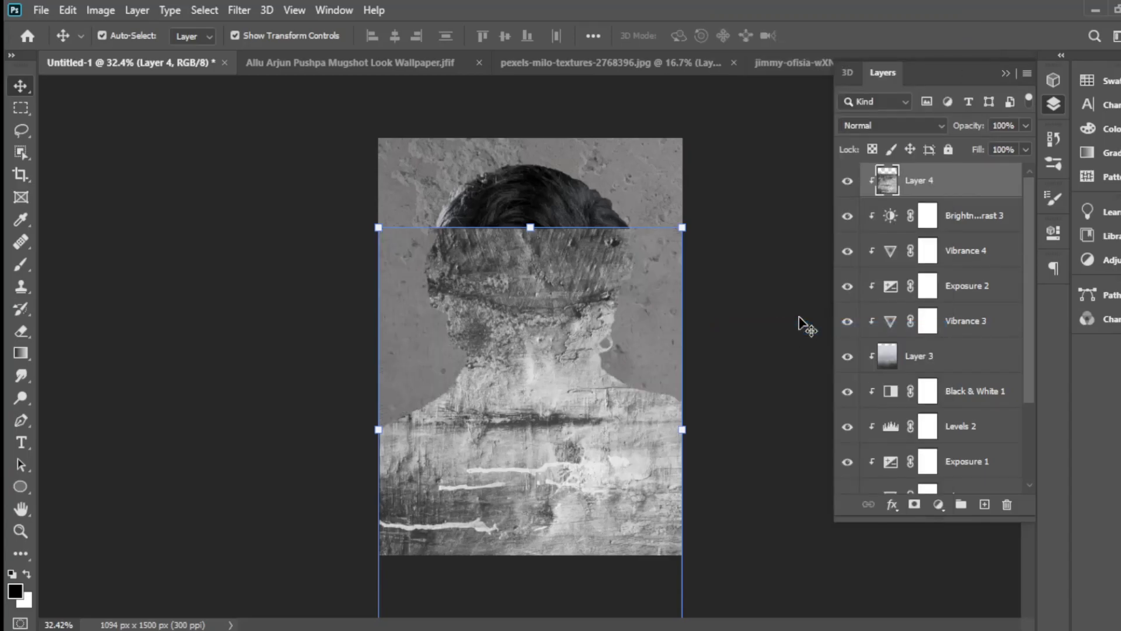
{"action": "left_click_drag", "start_coordinate": [563, 300], "coordinate": [520, 315]}
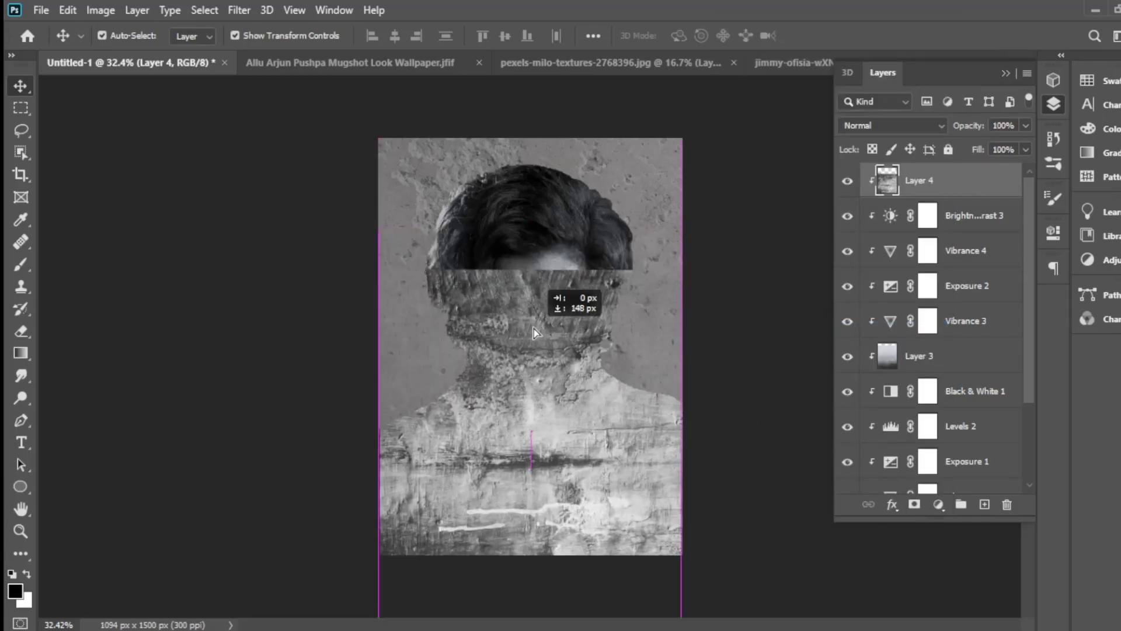
{"action": "left_click", "coordinate": [891, 125]}
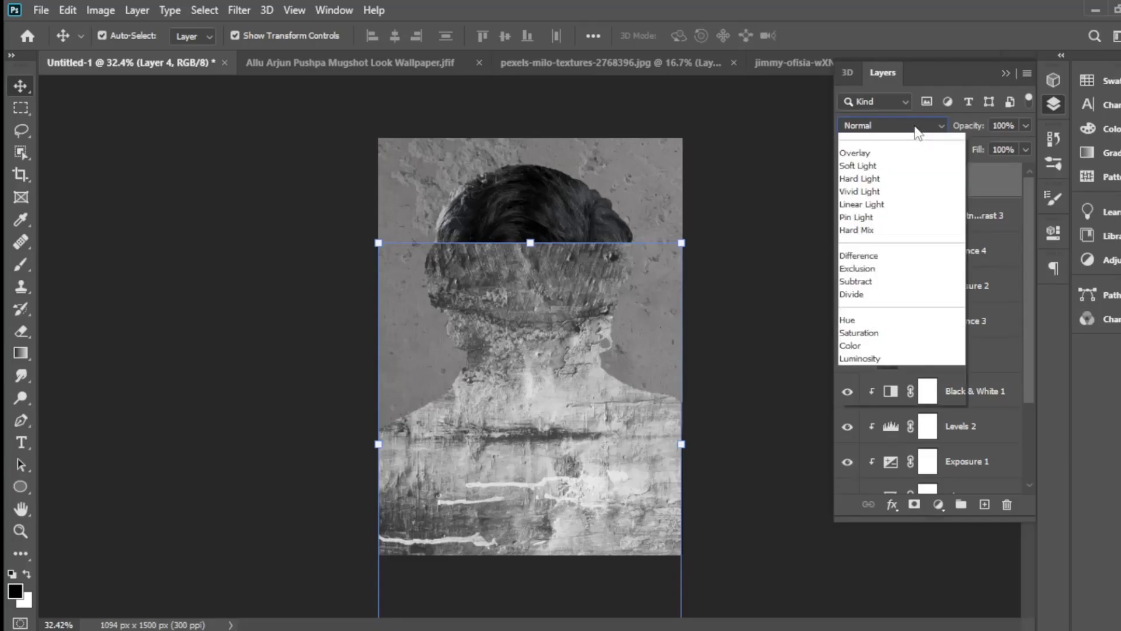
{"action": "left_click", "coordinate": [858, 333]}
{"action": "left_click_drag", "start_coordinate": [969, 125], "coordinate": [957, 125]}
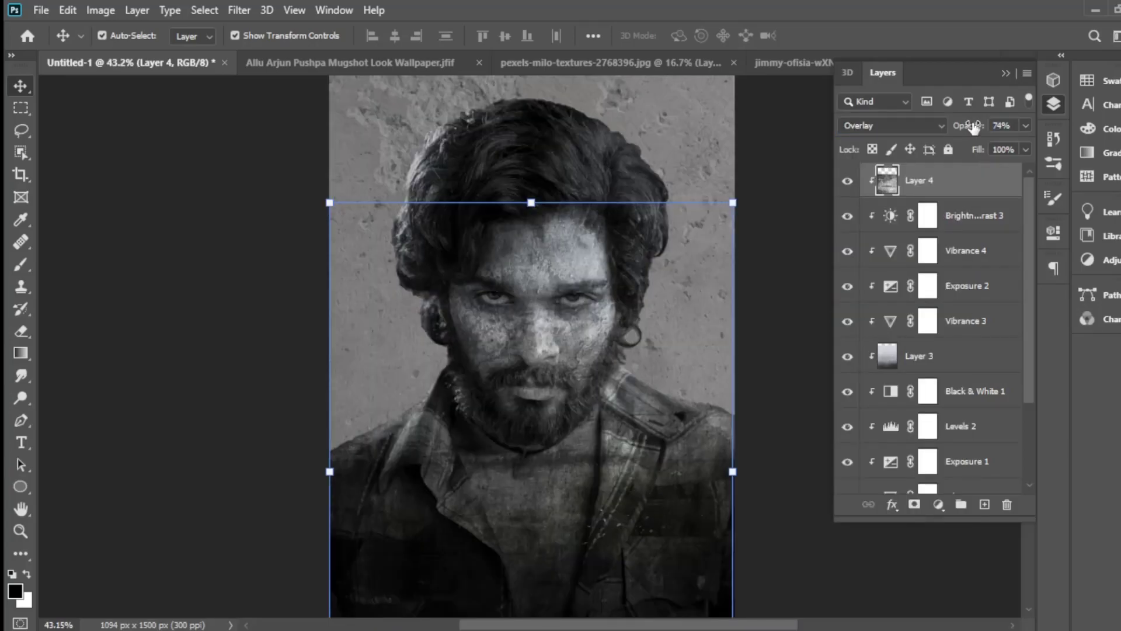
Paint Layer 4's mask in black with a size-45, 100% brush to remove texture over the left eye
{"action": "left_click", "coordinate": [20, 264]}
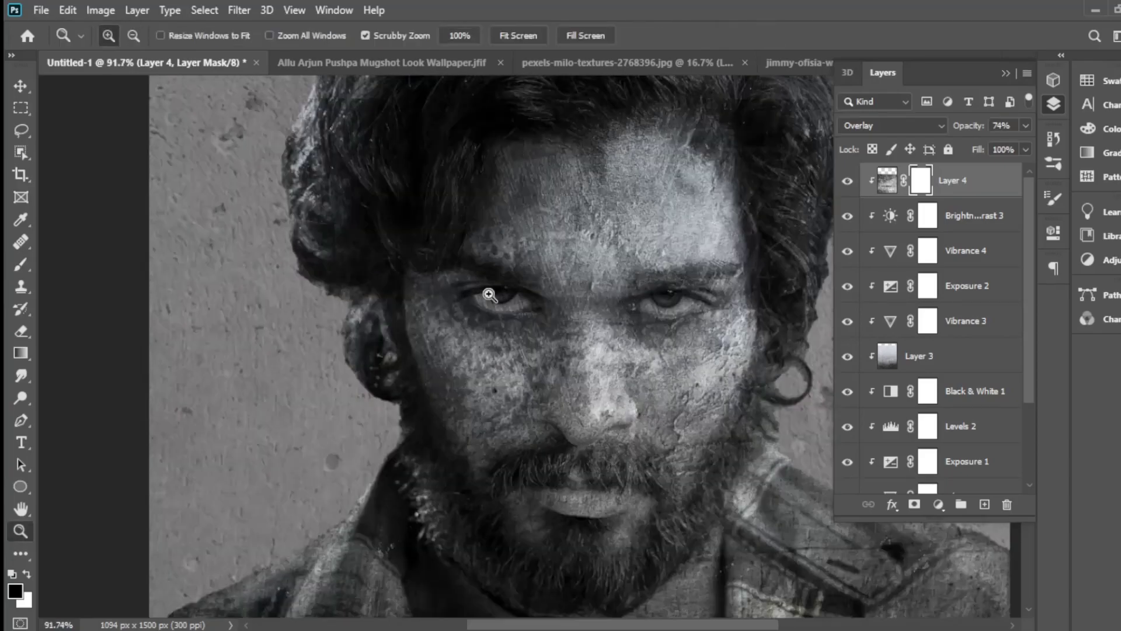
{"action": "left_click_drag", "start_coordinate": [488, 295], "coordinate": [507, 307]}
{"action": "key", "text": "bracketleft"}
{"action": "key", "text": "bracketleft"}
{"action": "key", "text": "bracketleft"}
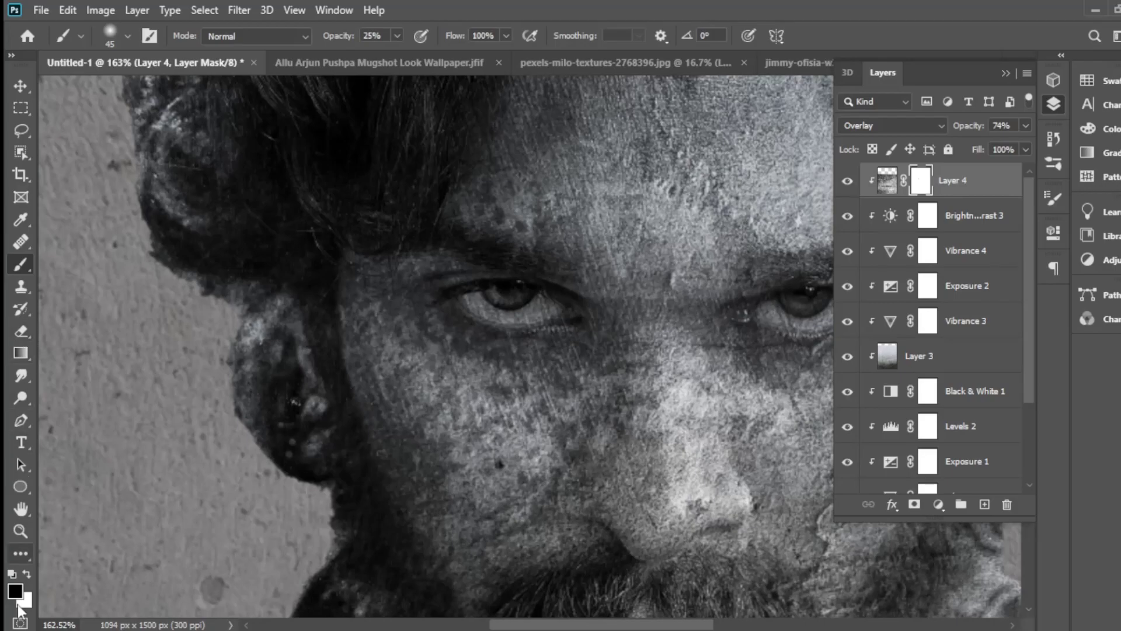
{"action": "left_click", "coordinate": [26, 574]}
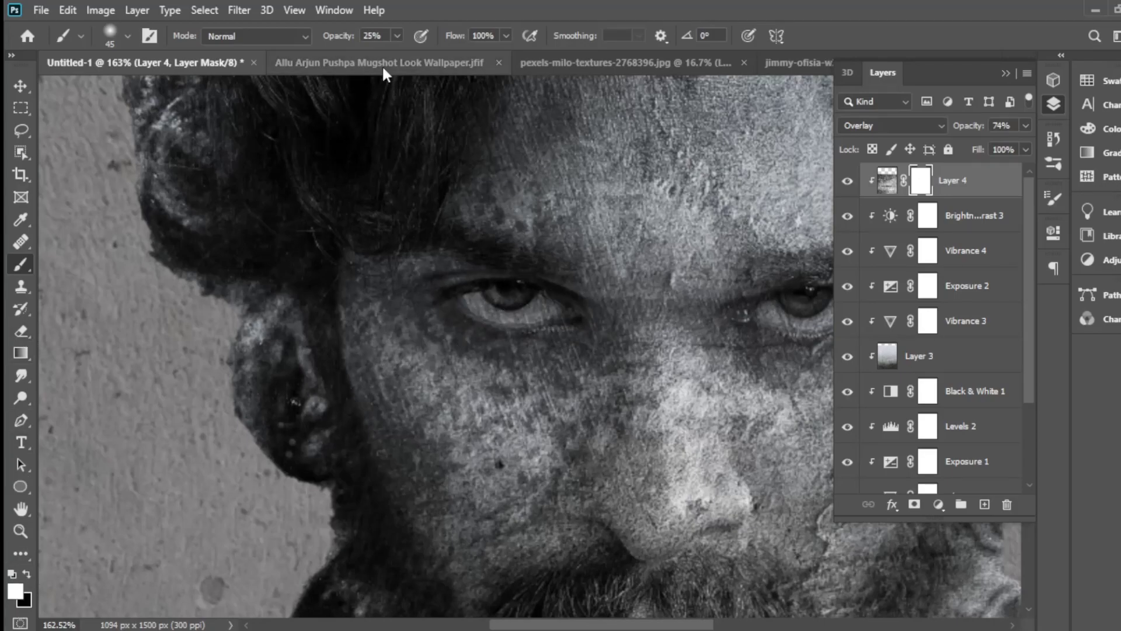
{"action": "left_click_drag", "start_coordinate": [397, 35], "coordinate": [495, 80]}
{"action": "left_click", "coordinate": [526, 316]}
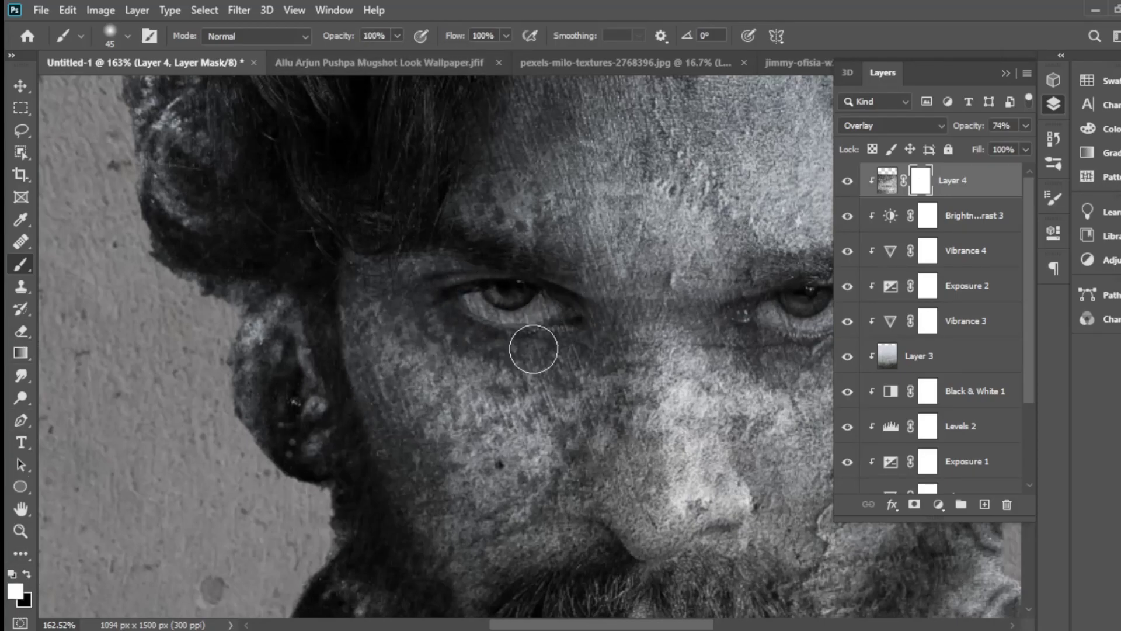
{"action": "left_click", "coordinate": [26, 575]}
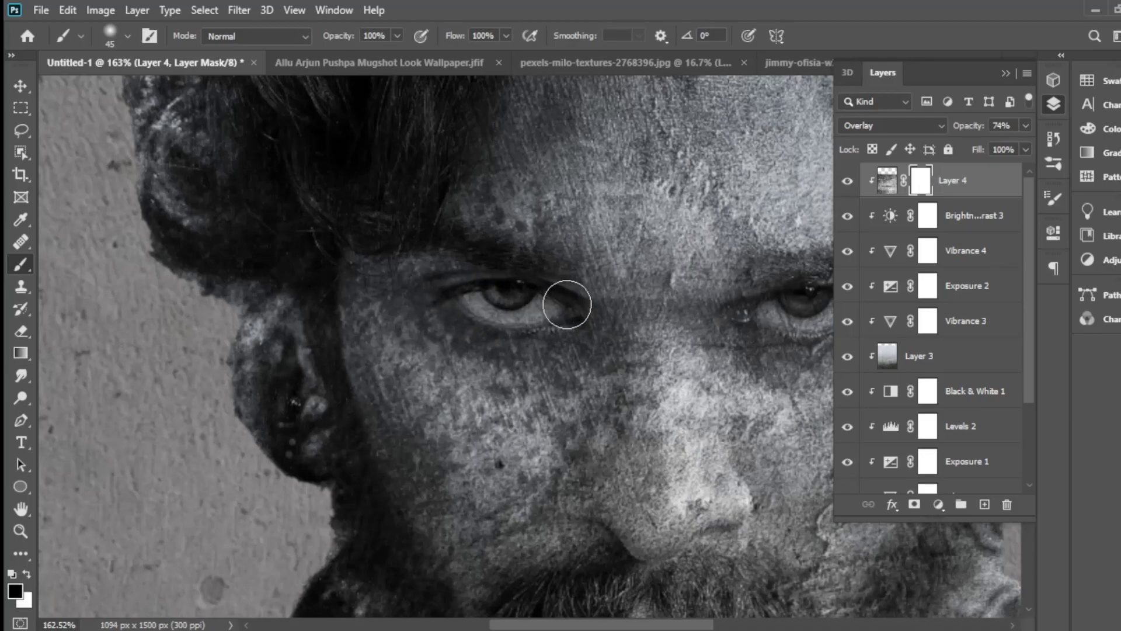
{"action": "left_click_drag", "start_coordinate": [563, 302], "coordinate": [490, 296]}
{"action": "left_click_drag", "start_coordinate": [619, 625], "coordinate": [675, 625]}
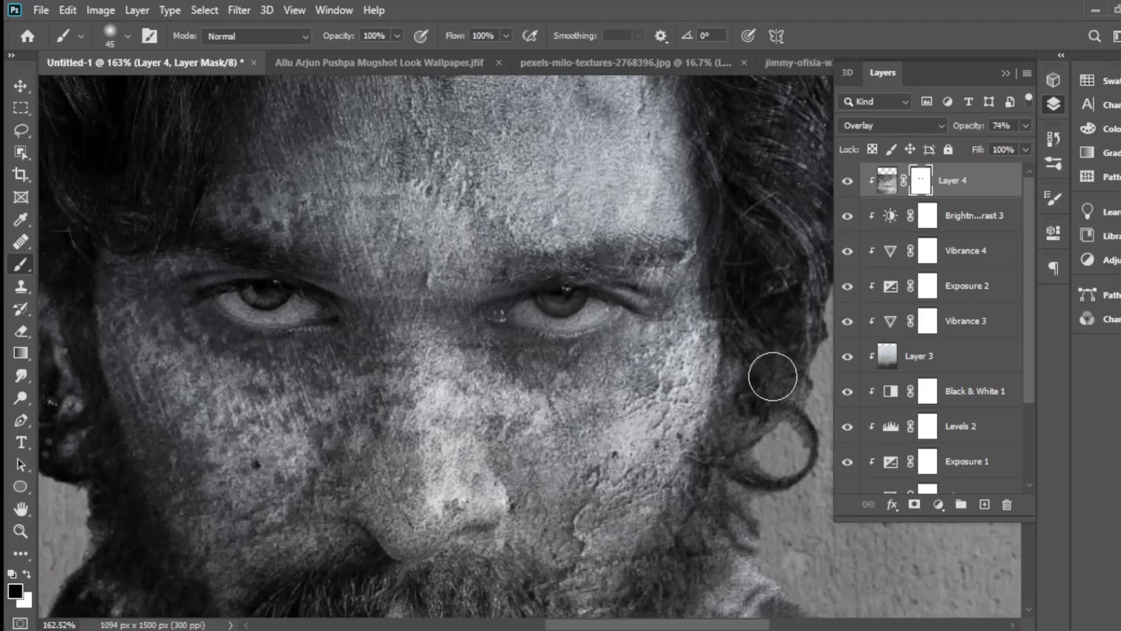
Mask the texture away along the hair edge, then inspect the mouth and beard
{"action": "key", "text": "z"}
{"action": "left_click", "coordinate": [502, 330]}
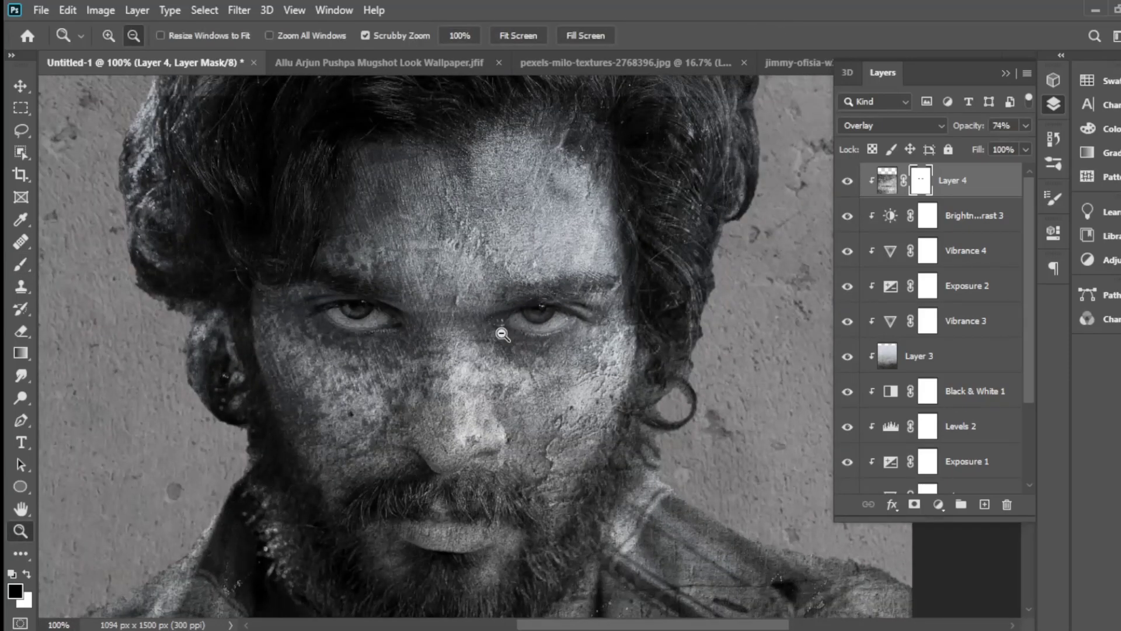
{"action": "left_click", "coordinate": [502, 334], "text": "alt"}
{"action": "key", "text": "b"}
{"action": "left_click_drag", "start_coordinate": [310, 152], "coordinate": [285, 273]}
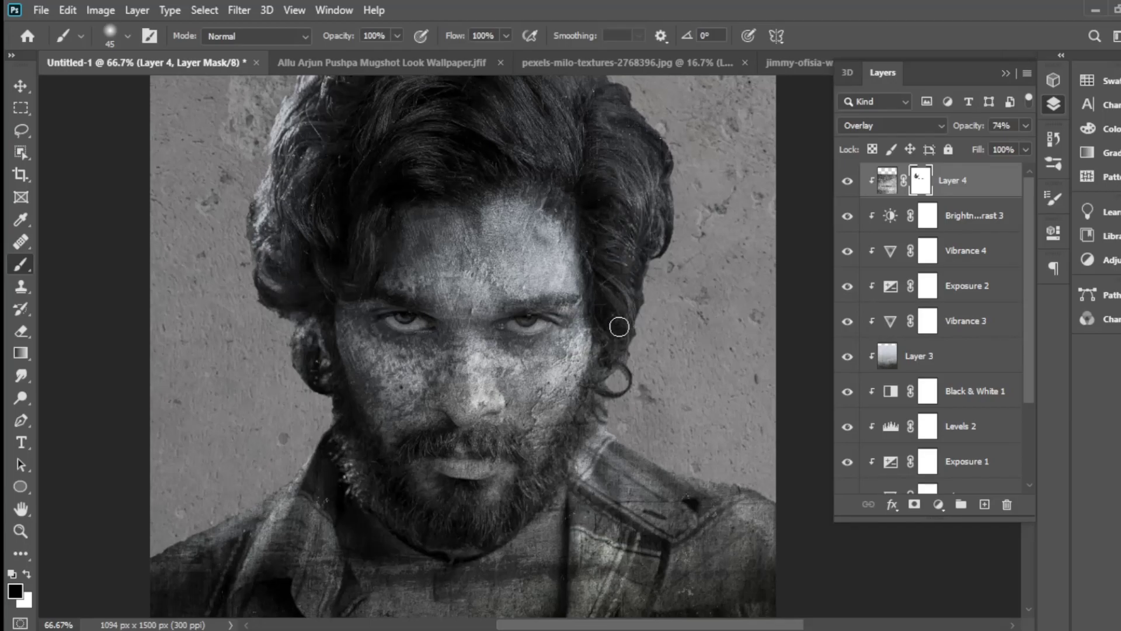
{"action": "left_click_drag", "start_coordinate": [478, 386], "coordinate": [529, 474]}
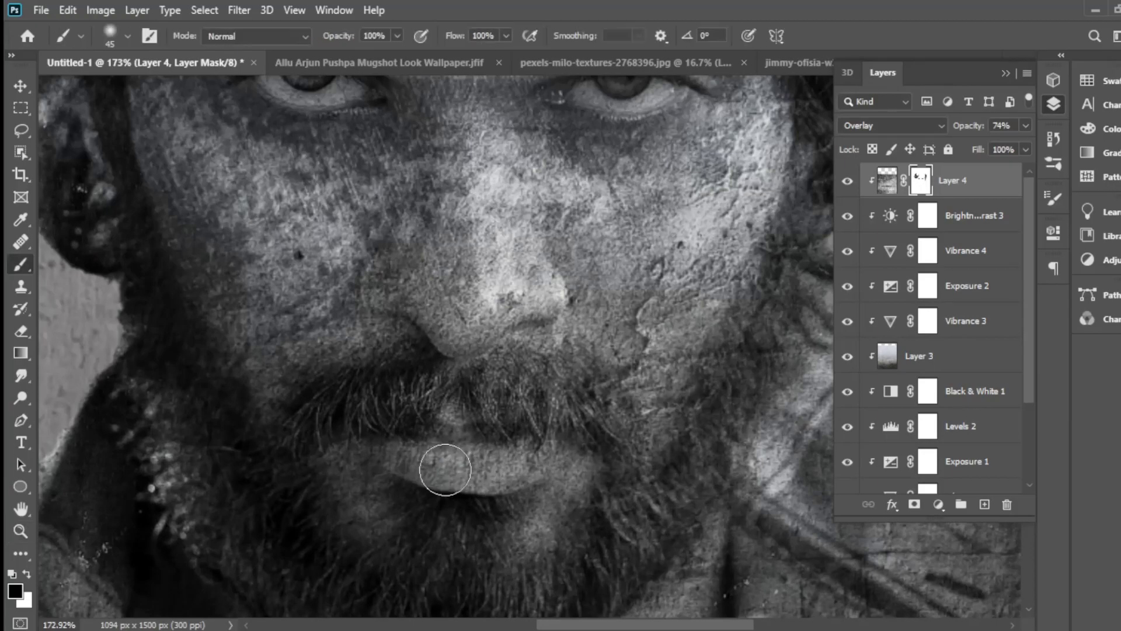
{"action": "scroll", "coordinate": [472, 355], "scroll_direction": "down", "scroll_amount": 6}
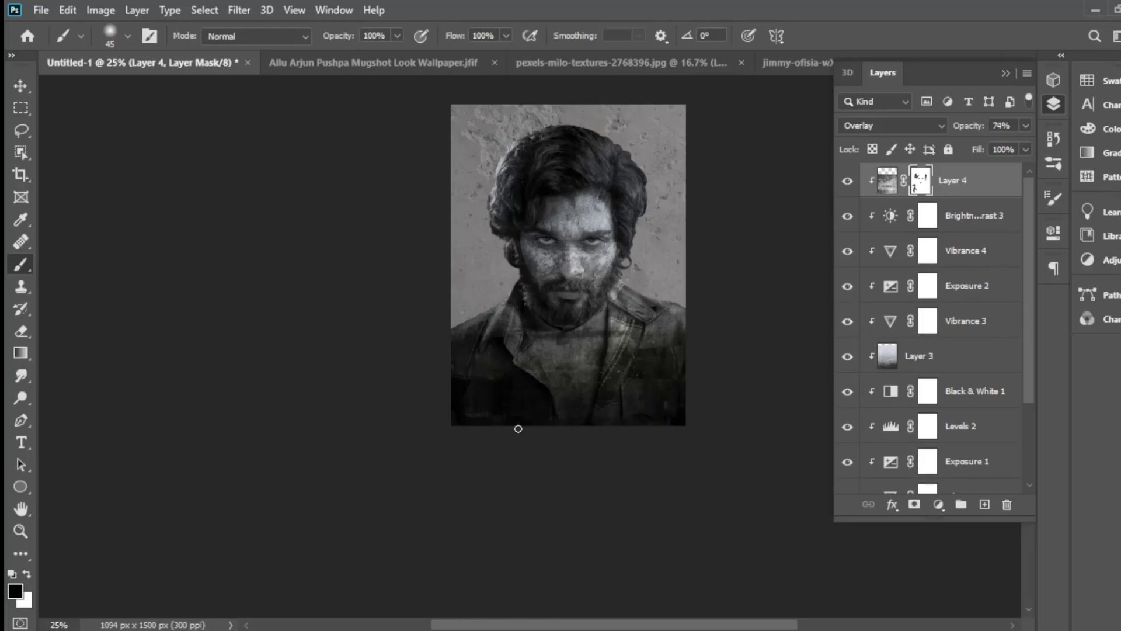
{"action": "scroll", "coordinate": [558, 355], "scroll_direction": "up", "scroll_amount": 3}
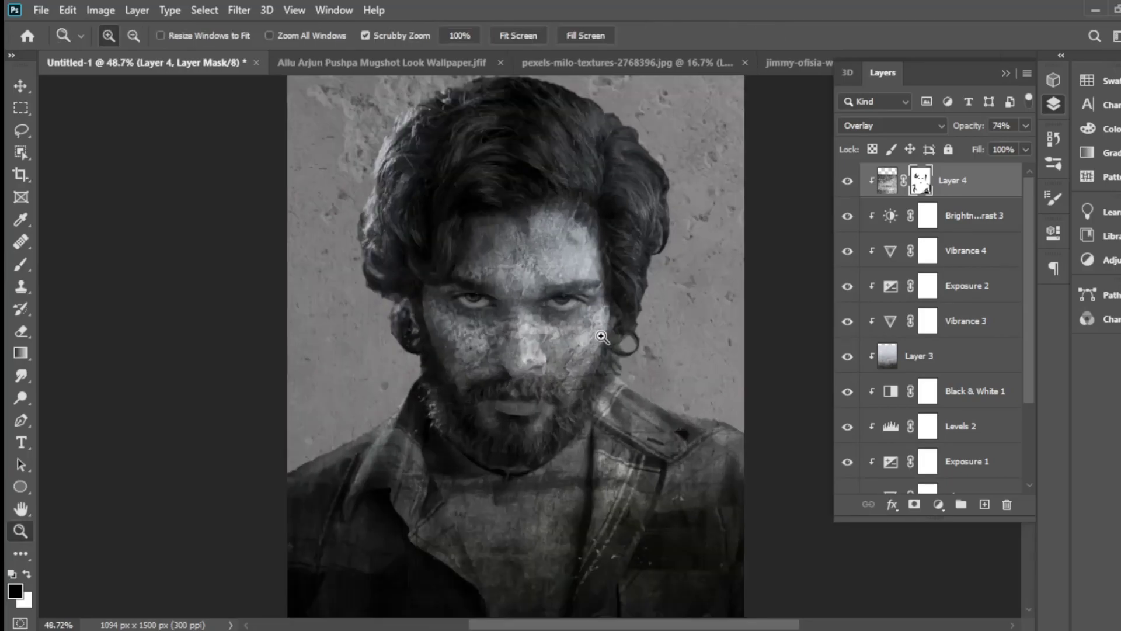
{"action": "scroll", "coordinate": [440, 400], "scroll_direction": "up", "scroll_amount": 3}
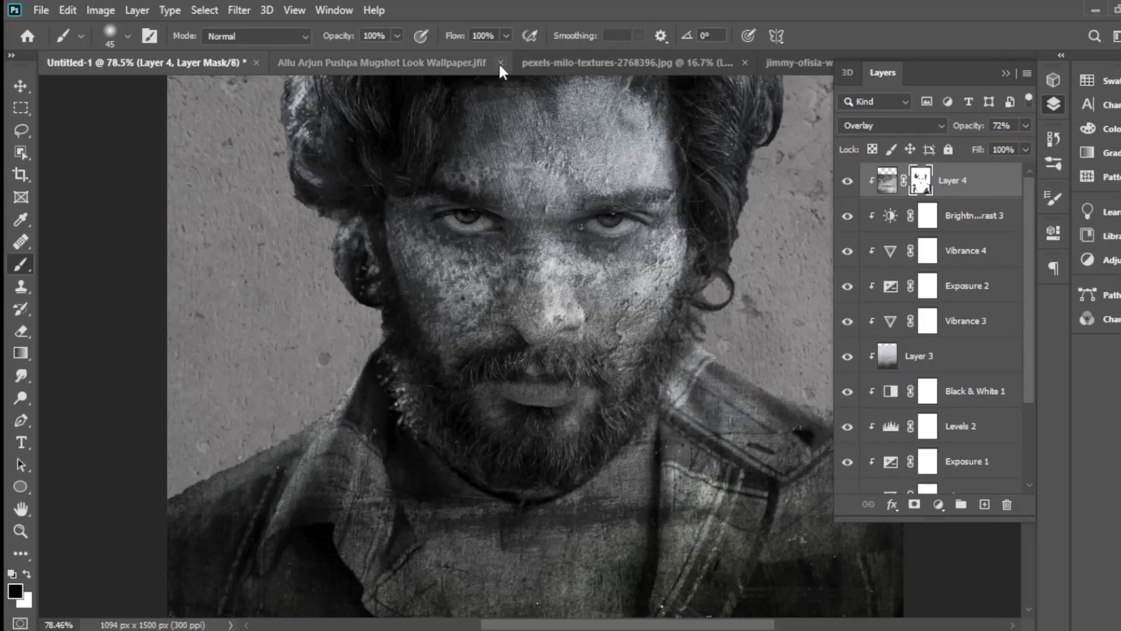
Add a Brightness/Contrast adjustment that slightly raises brightness and contrast
{"action": "left_click", "coordinate": [938, 504]}
{"action": "left_click", "coordinate": [946, 252]}
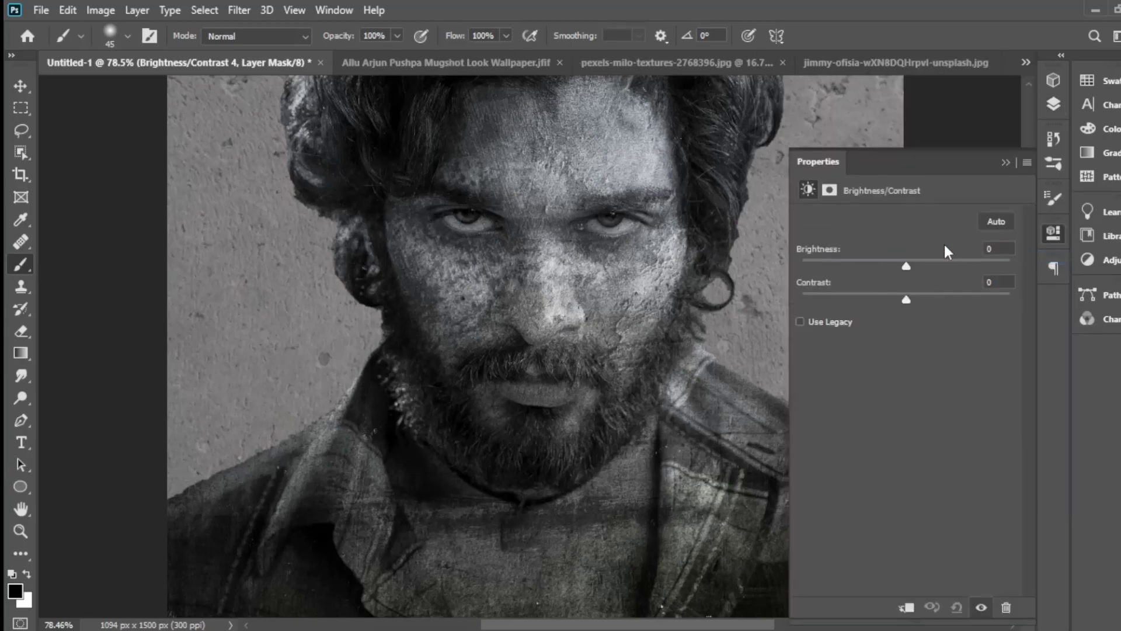
{"action": "mouse_move", "coordinate": [898, 266]}
{"action": "left_mouse_down"}
{"action": "mouse_move", "coordinate": [886, 269]}
{"action": "mouse_move", "coordinate": [935, 299]}
{"action": "mouse_move", "coordinate": [909, 300]}
{"action": "left_mouse_up"}
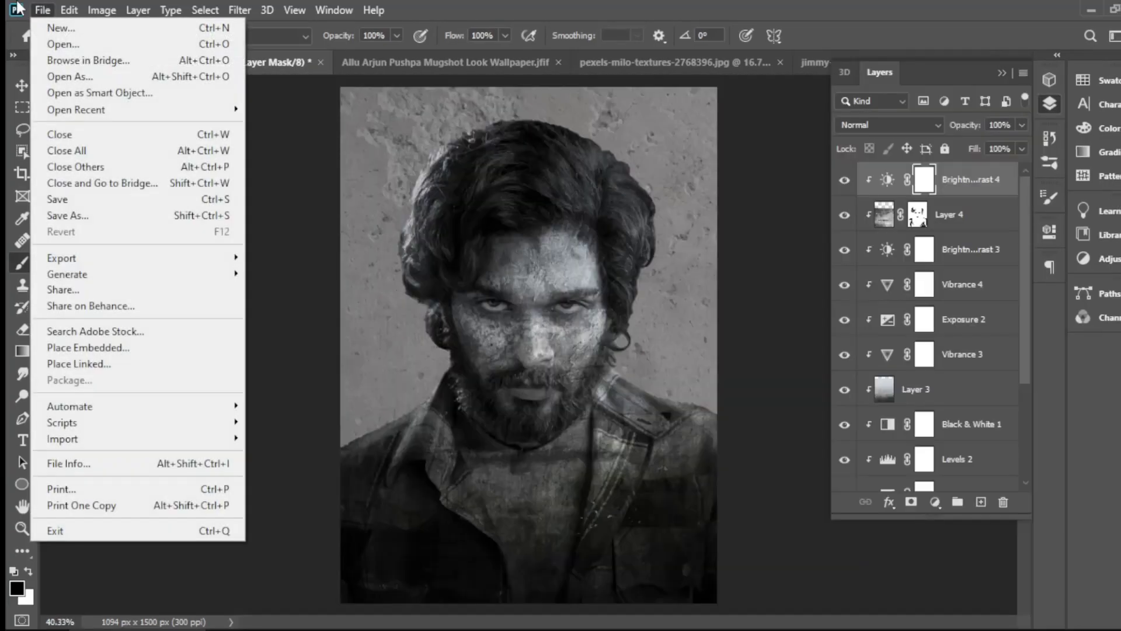
{"action": "left_click", "coordinate": [63, 44]}
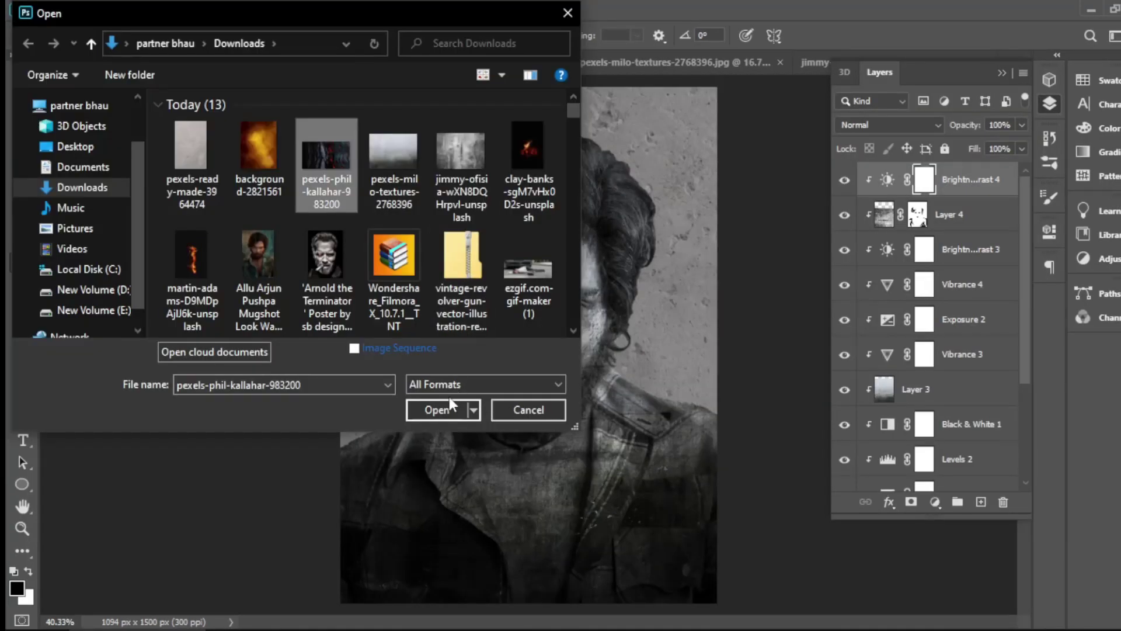
Open the pexels-phil-kallahar-983200 texture, unlock it, and drag it into the portrait
{"action": "left_click", "coordinate": [440, 413]}
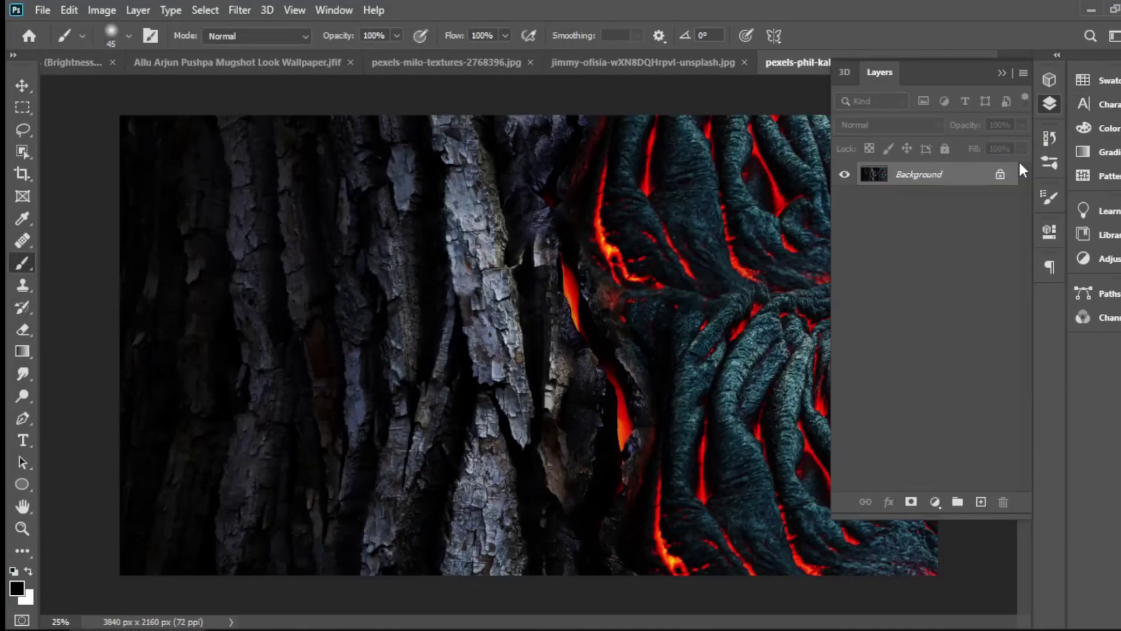
{"action": "left_click", "coordinate": [1000, 174]}
{"action": "left_click", "coordinate": [22, 85]}
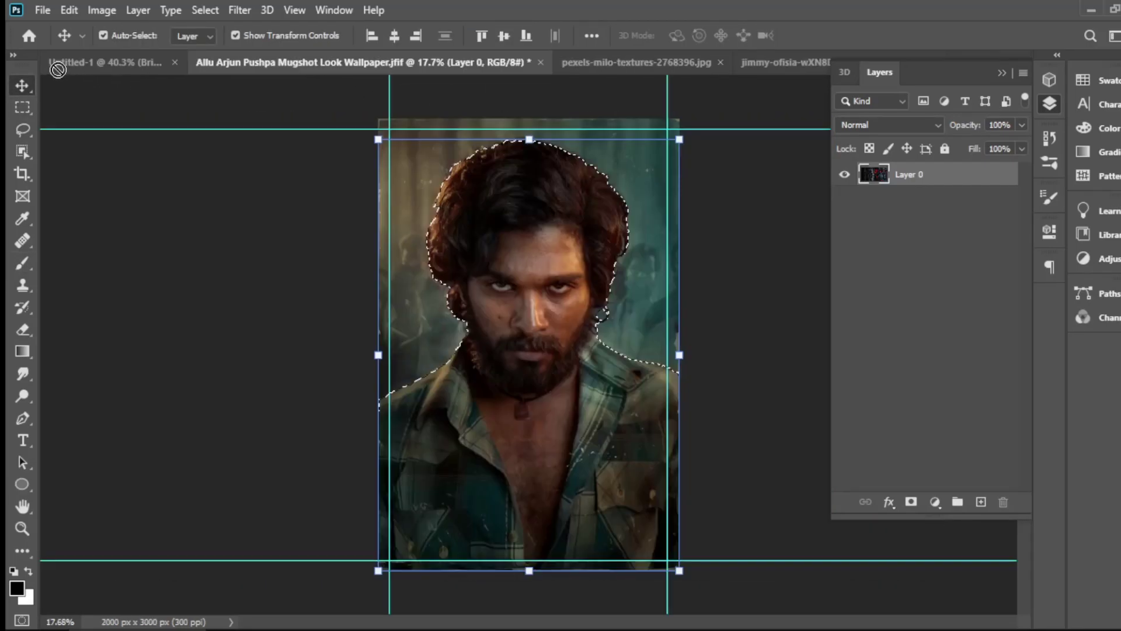
{"action": "left_click_drag", "start_coordinate": [113, 82], "coordinate": [660, 331]}
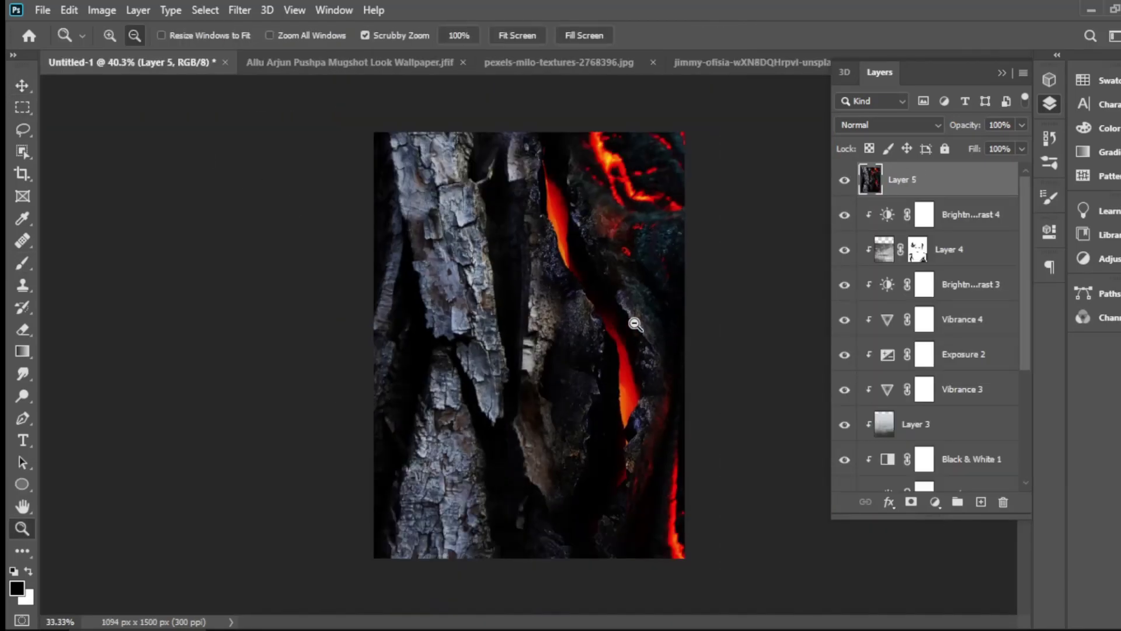
Scale the bark-and-lava texture down to about 37% and position it over the face
{"action": "key", "text": "ctrl+minus"}
{"action": "key", "text": "ctrl+minus"}
{"action": "key", "text": "ctrl+minus"}
{"action": "left_click_drag", "start_coordinate": [723, 208], "coordinate": [613, 293]}
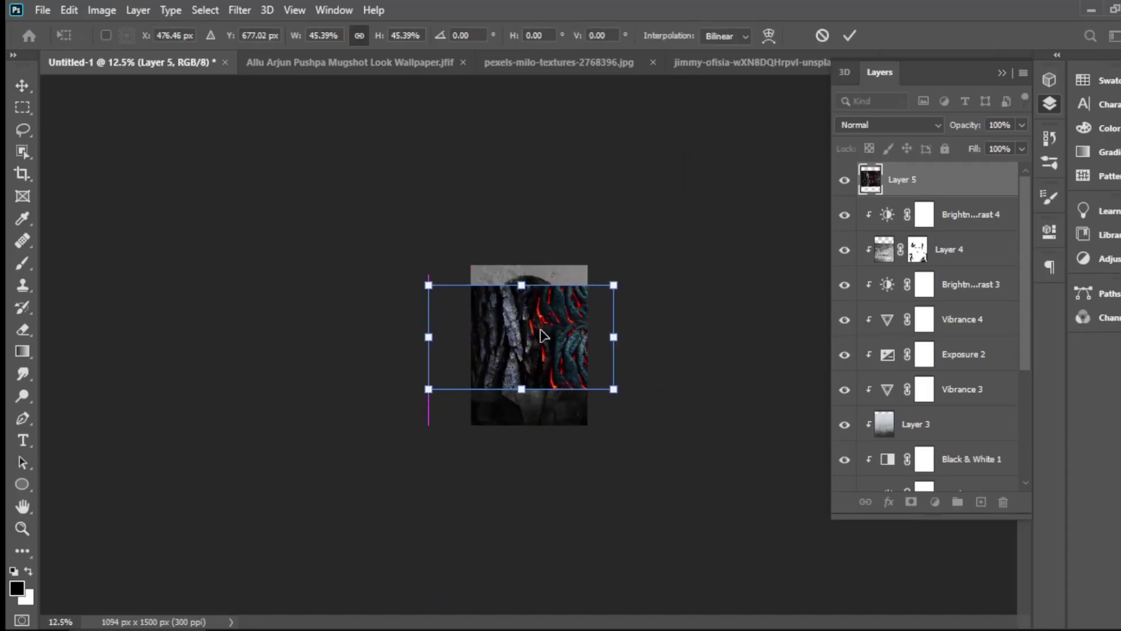
{"action": "scroll", "coordinate": [540, 336], "scroll_direction": "up", "scroll_amount": 5}
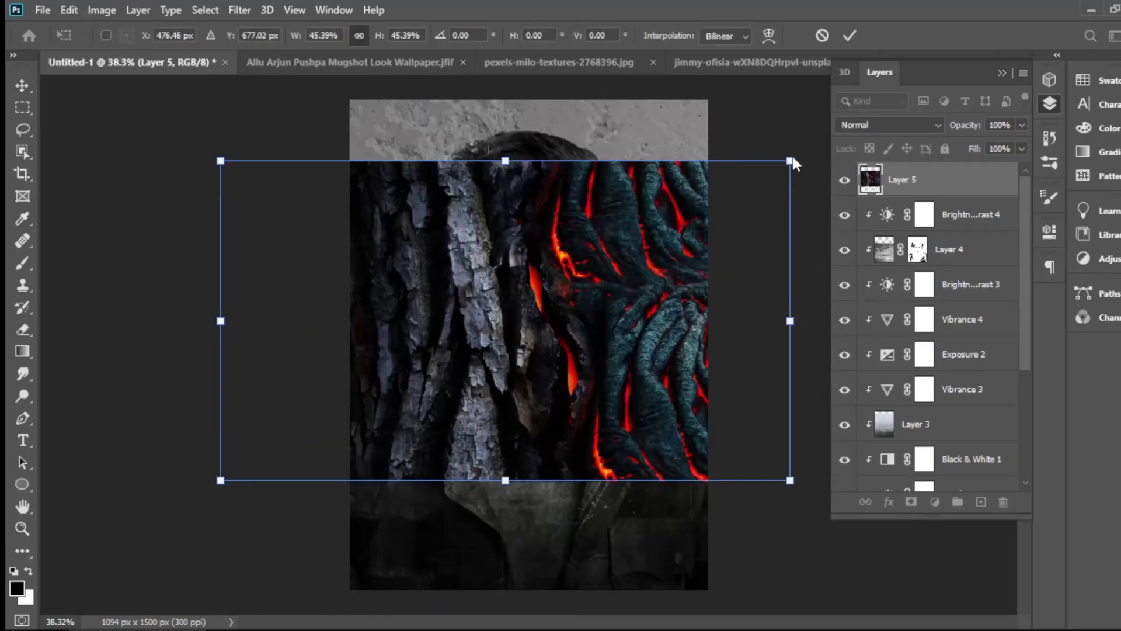
{"action": "left_click_drag", "start_coordinate": [790, 160], "coordinate": [690, 218]}
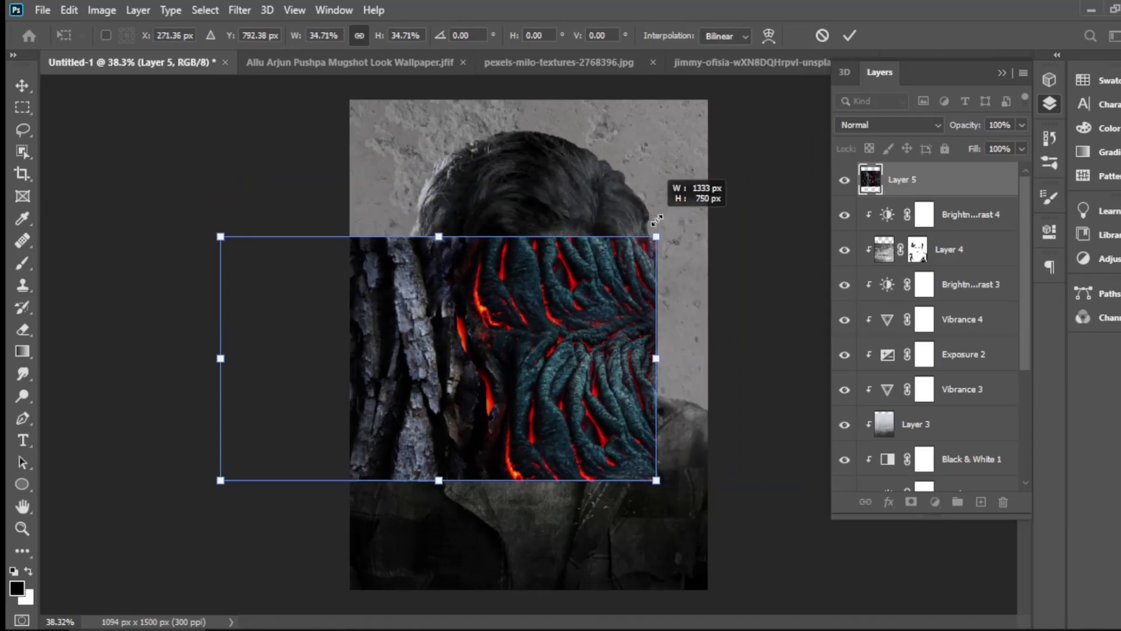
{"action": "left_click_drag", "start_coordinate": [529, 305], "coordinate": [592, 315]}
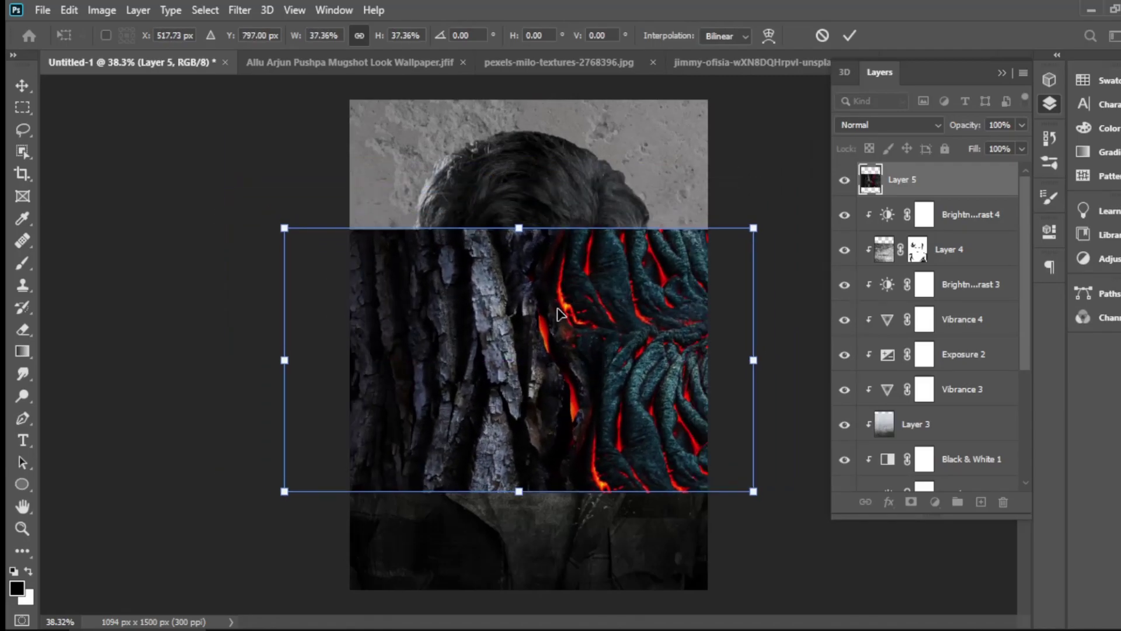
Commit Layer 5's transform, clip it to the layers beneath, and stretch its bottom edge
{"action": "key", "text": "Return"}
{"action": "right_click", "coordinate": [938, 188]}
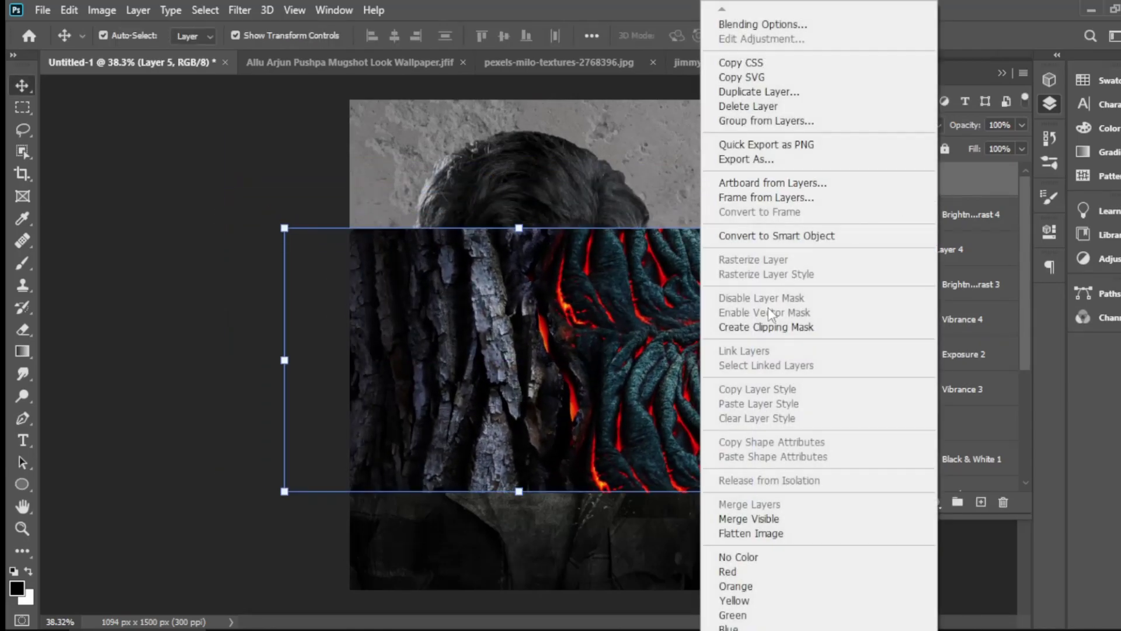
{"action": "left_click", "coordinate": [740, 328]}
{"action": "mouse_move", "coordinate": [520, 496]}
{"action": "left_mouse_down"}
{"action": "mouse_move", "coordinate": [533, 473]}
{"action": "mouse_move", "coordinate": [517, 524]}
{"action": "left_mouse_up"}
Blend Layer 5 in Soft Light at 82% opacity and add a layer mask
{"action": "left_click", "coordinate": [887, 124]}
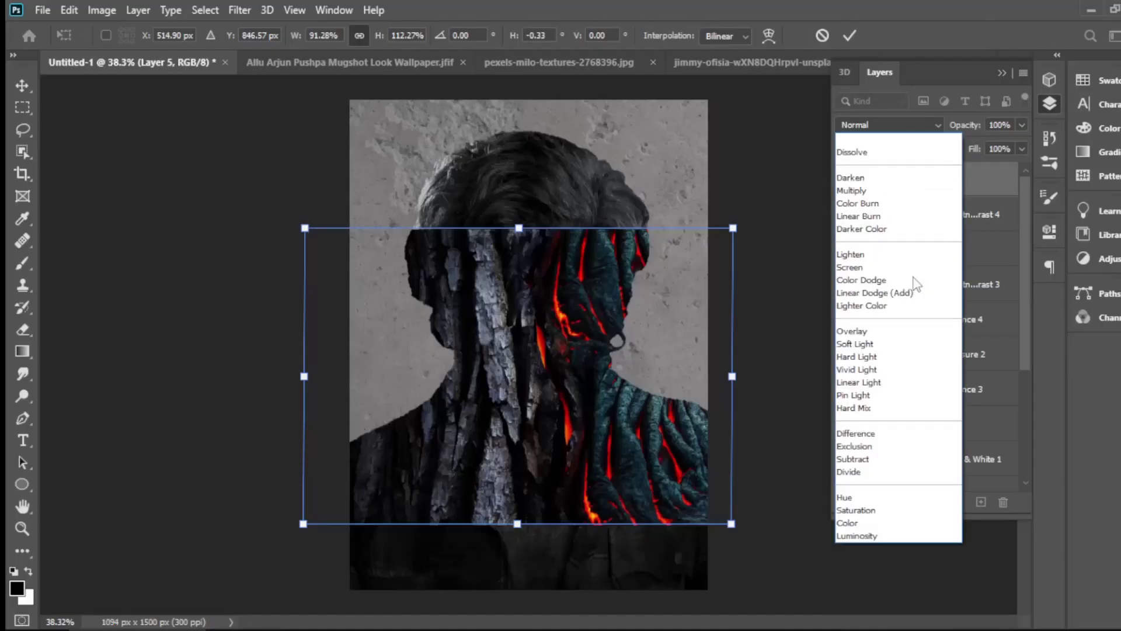
{"action": "left_click", "coordinate": [921, 345]}
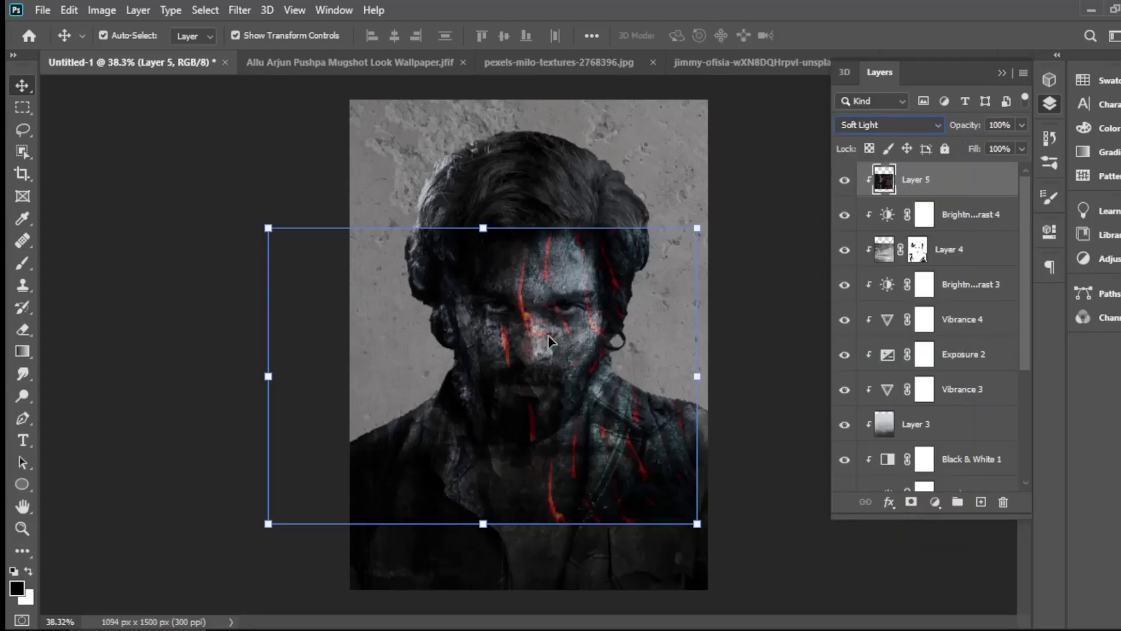
{"action": "left_click_drag", "start_coordinate": [522, 344], "coordinate": [542, 346]}
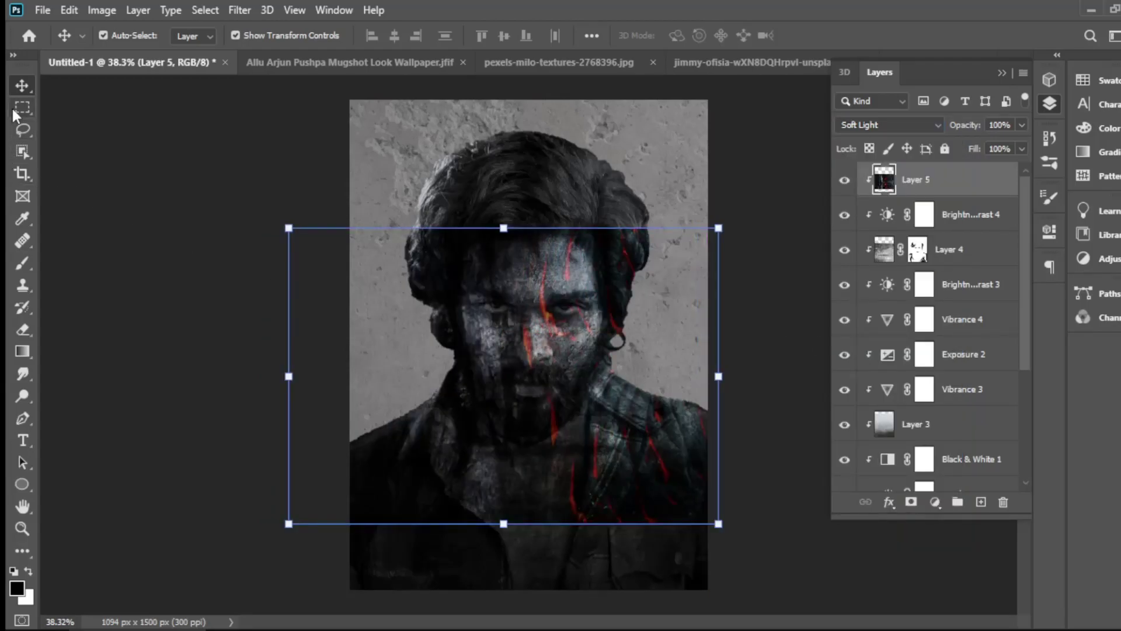
{"action": "left_click_drag", "start_coordinate": [976, 130], "coordinate": [962, 127]}
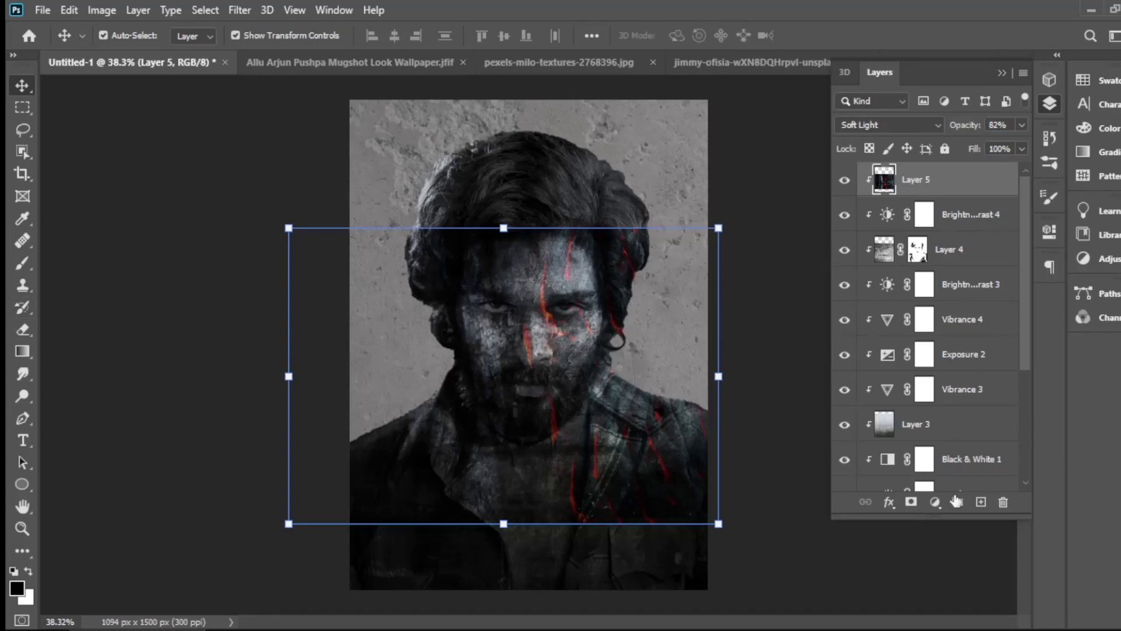
{"action": "left_click", "coordinate": [911, 503]}
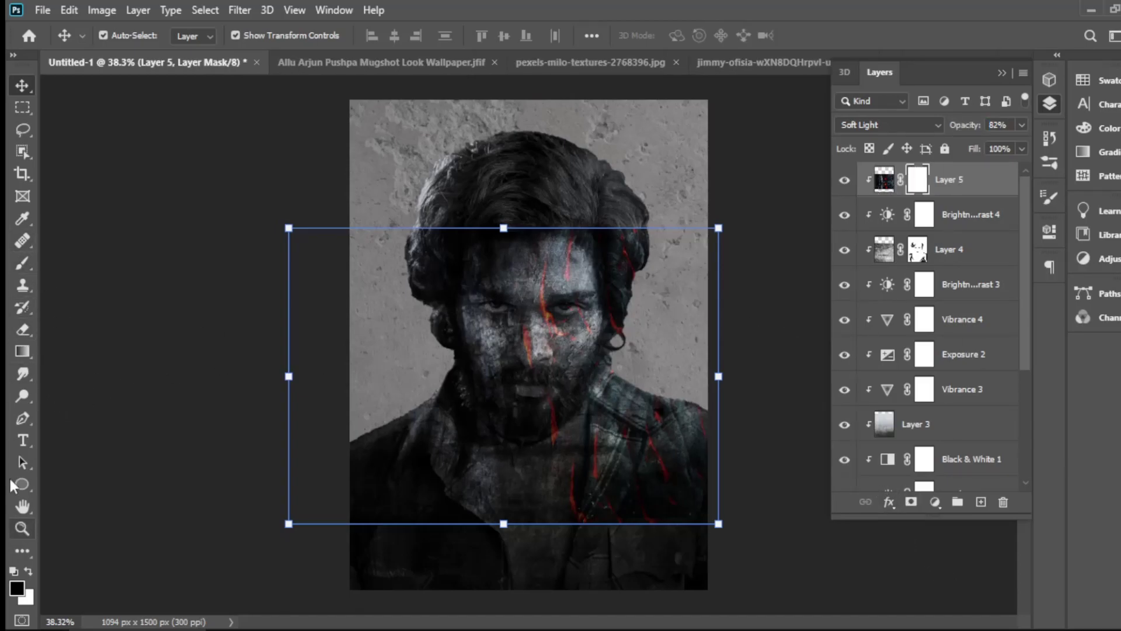
Paint the mask black over the hair, forehead and left eye to chin, using a size-175 brush at 79%
{"action": "left_click", "coordinate": [22, 263]}
{"action": "mouse_move", "coordinate": [401, 258]}
{"action": "left_mouse_down"}
{"action": "mouse_move", "coordinate": [573, 218]}
{"action": "mouse_move", "coordinate": [586, 236]}
{"action": "mouse_move", "coordinate": [548, 241]}
{"action": "left_mouse_up"}
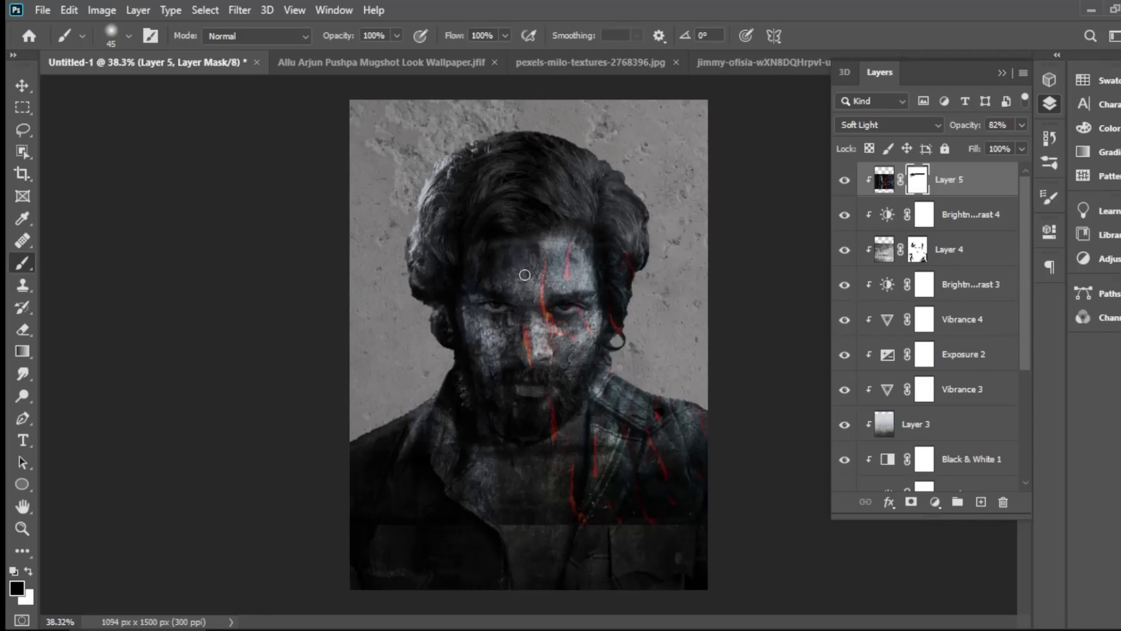
{"action": "left_click_drag", "start_coordinate": [493, 283], "coordinate": [487, 315]}
{"action": "key", "text": "bracketright"}
{"action": "key", "text": "bracketright"}
{"action": "key", "text": "bracketright"}
{"action": "mouse_move", "coordinate": [486, 263]}
{"action": "left_mouse_down"}
{"action": "mouse_move", "coordinate": [473, 383]}
{"action": "mouse_move", "coordinate": [483, 371]}
{"action": "mouse_move", "coordinate": [491, 386]}
{"action": "mouse_move", "coordinate": [400, 446]}
{"action": "mouse_move", "coordinate": [438, 523]}
{"action": "mouse_move", "coordinate": [589, 531]}
{"action": "mouse_move", "coordinate": [718, 453]}
{"action": "mouse_move", "coordinate": [631, 388]}
{"action": "mouse_move", "coordinate": [679, 402]}
{"action": "mouse_move", "coordinate": [621, 351]}
{"action": "mouse_move", "coordinate": [633, 358]}
{"action": "left_mouse_up"}
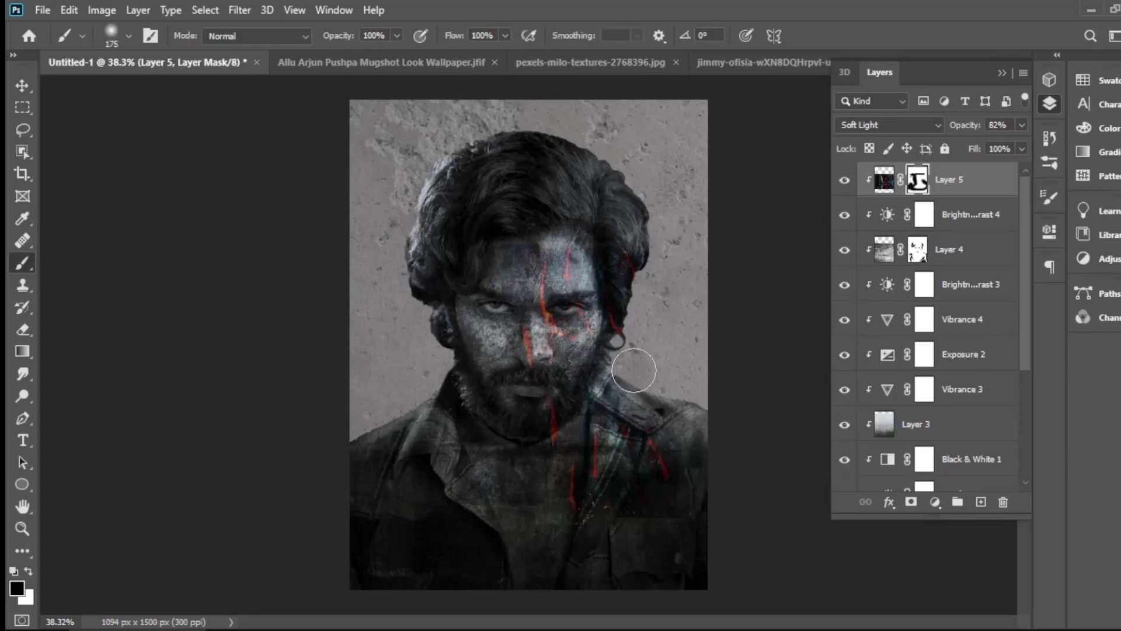
{"action": "left_click_drag", "start_coordinate": [350, 40], "coordinate": [339, 40]}
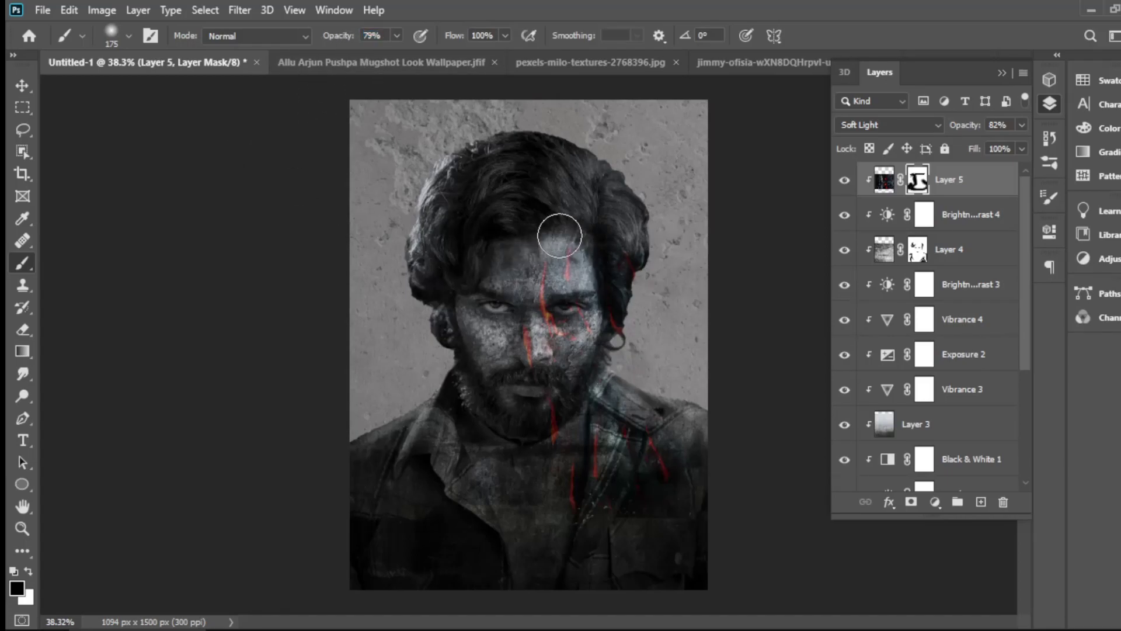
{"action": "mouse_move", "coordinate": [646, 246]}
{"action": "left_mouse_down"}
{"action": "mouse_move", "coordinate": [626, 257]}
{"action": "mouse_move", "coordinate": [624, 353]}
{"action": "mouse_move", "coordinate": [625, 258]}
{"action": "mouse_move", "coordinate": [628, 280]}
{"action": "mouse_move", "coordinate": [613, 233]}
{"action": "left_mouse_up"}
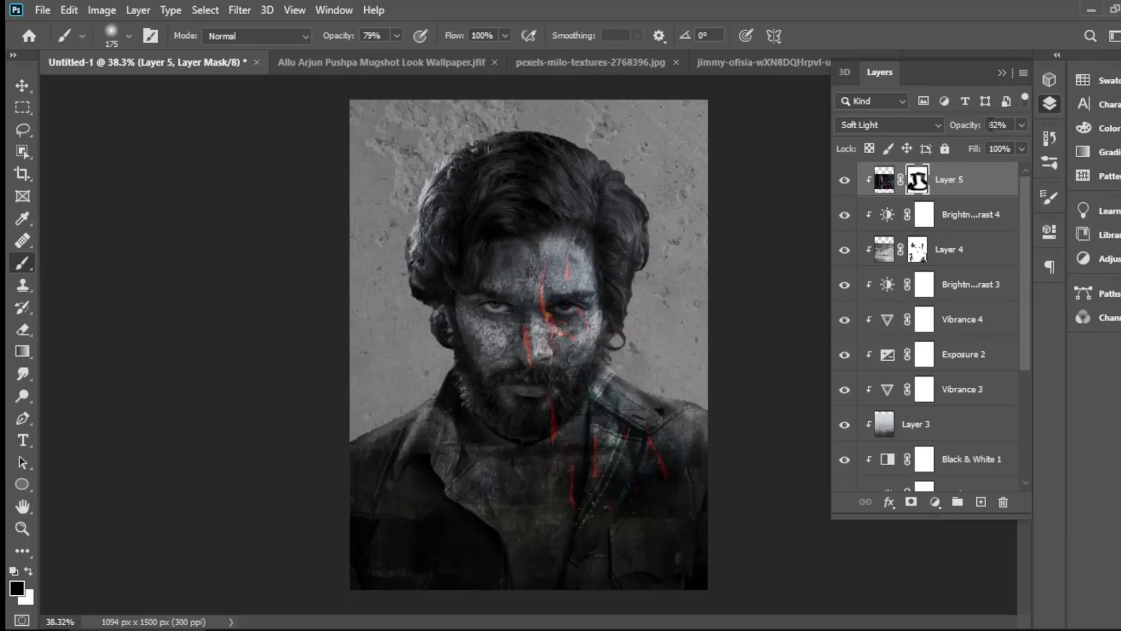
Restore Layer 5 to full opacity and mask the right hair edge and right eye with a size-150 brush
{"action": "left_click_drag", "start_coordinate": [985, 132], "coordinate": [990, 132]}
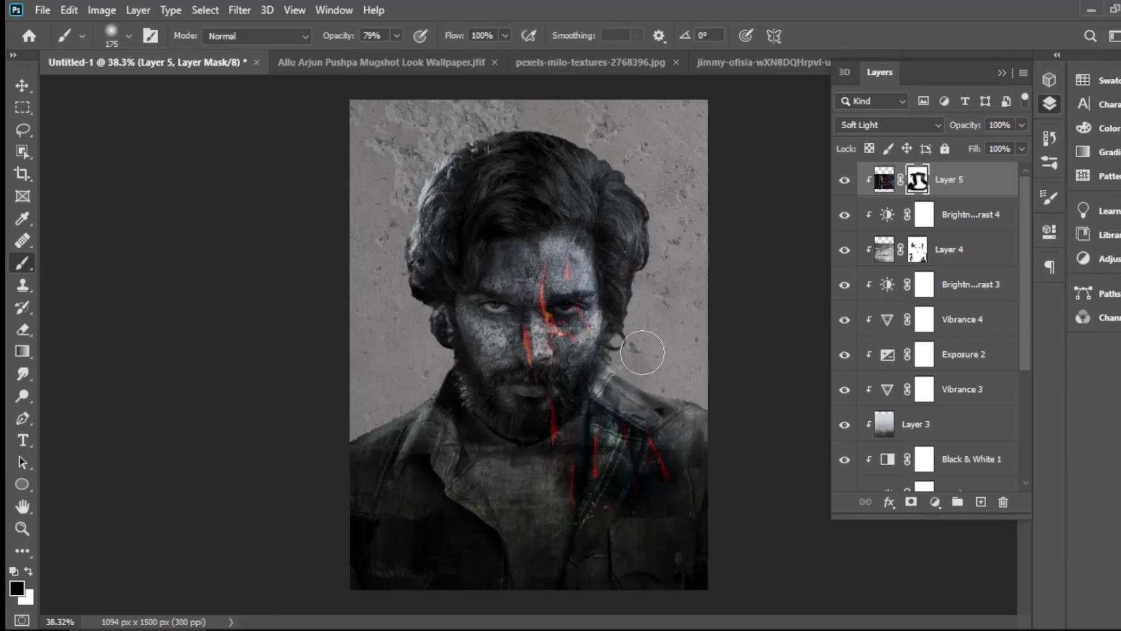
{"action": "left_click_drag", "start_coordinate": [646, 343], "coordinate": [624, 302]}
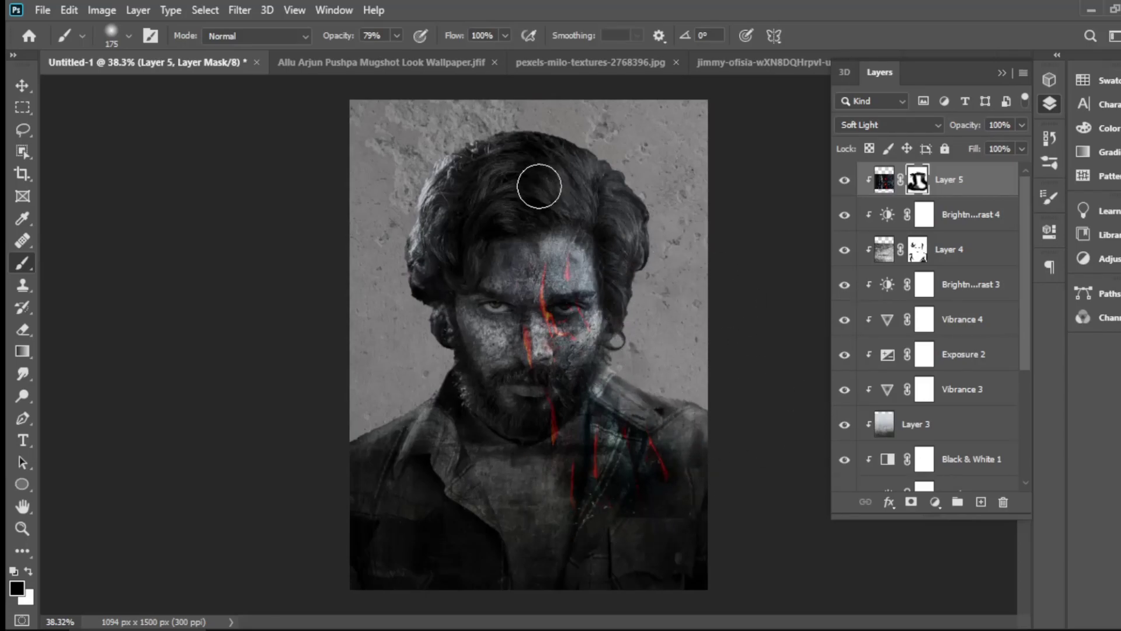
{"action": "key", "text": "bracketleft"}
{"action": "left_click_drag", "start_coordinate": [353, 41], "coordinate": [319, 43]}
{"action": "key", "text": "ctrl+space"}
{"action": "left_click_drag", "start_coordinate": [578, 316], "coordinate": [672, 315]}
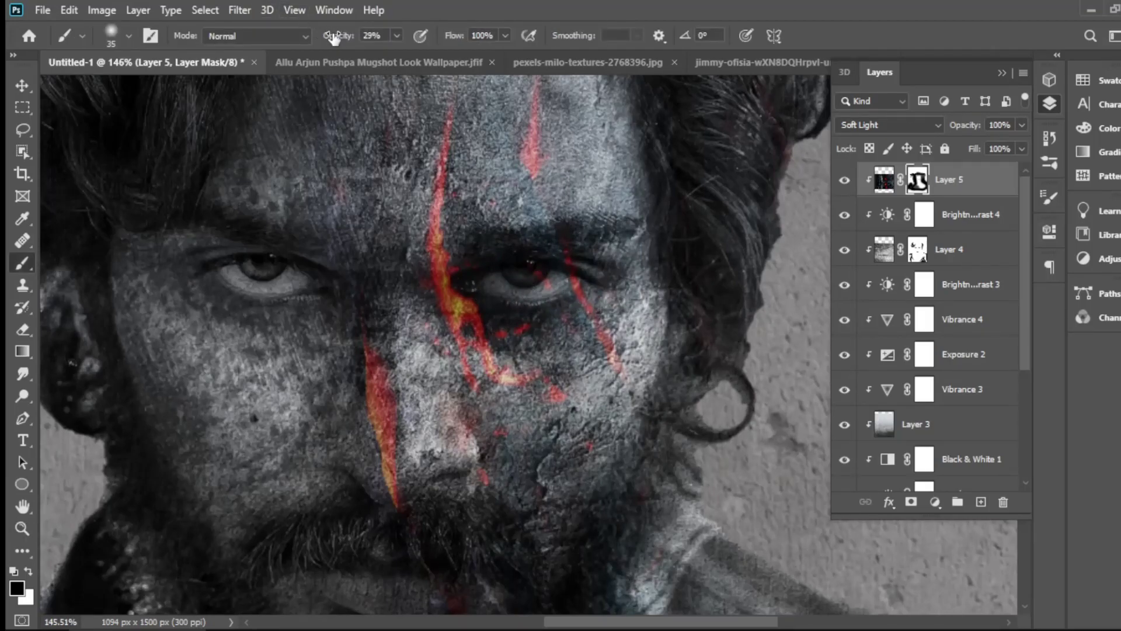
{"action": "left_click_drag", "start_coordinate": [334, 38], "coordinate": [374, 38]}
{"action": "mouse_move", "coordinate": [477, 290]}
{"action": "left_mouse_down"}
{"action": "mouse_move", "coordinate": [520, 271]}
{"action": "mouse_move", "coordinate": [563, 274]}
{"action": "mouse_move", "coordinate": [483, 275]}
{"action": "left_mouse_up"}
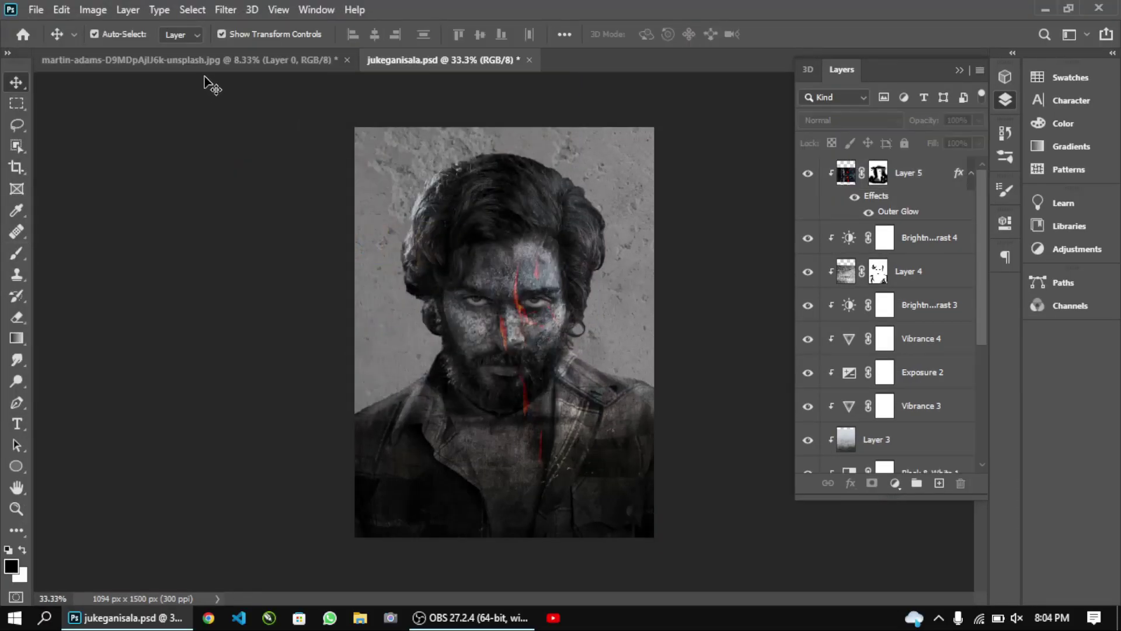
Bring the martin-adams flame image into the portrait as Layer 6 and scale it down
{"action": "left_click", "coordinate": [205, 60]}
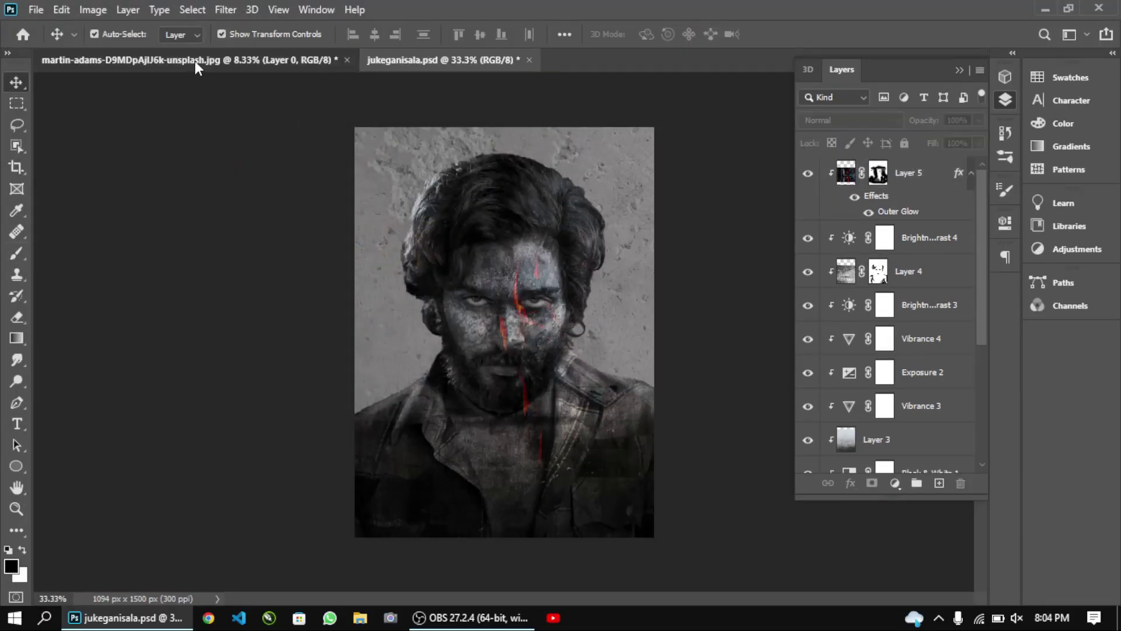
{"action": "mouse_move", "coordinate": [526, 339]}
{"action": "left_mouse_down"}
{"action": "mouse_move", "coordinate": [444, 59]}
{"action": "mouse_move", "coordinate": [475, 344]}
{"action": "left_mouse_up"}
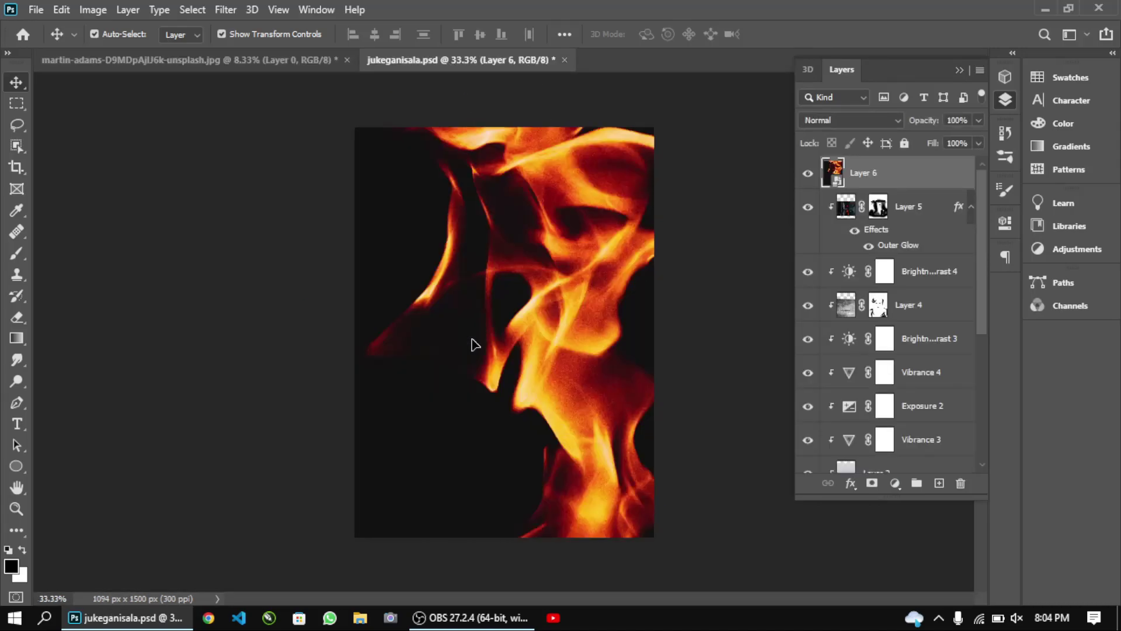
{"action": "key", "text": "ctrl+t"}
{"action": "left_click_drag", "start_coordinate": [654, 534], "coordinate": [628, 514]}
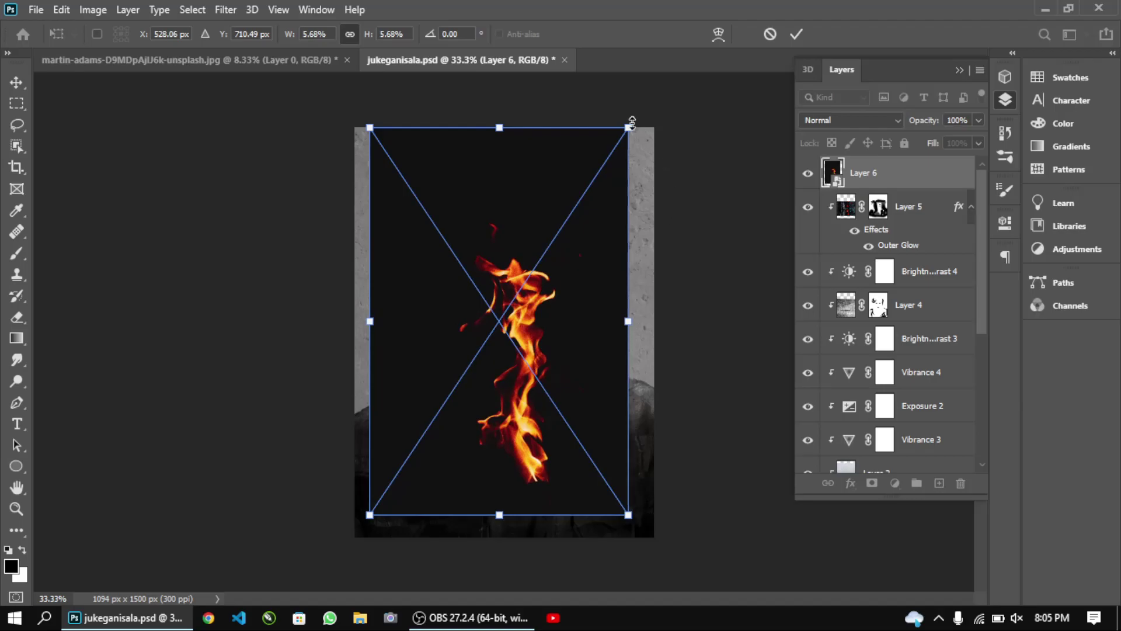
Rotate the flames about -32° across the beard and chest, and blend them in Color Dodge
{"action": "right_click", "coordinate": [555, 322]}
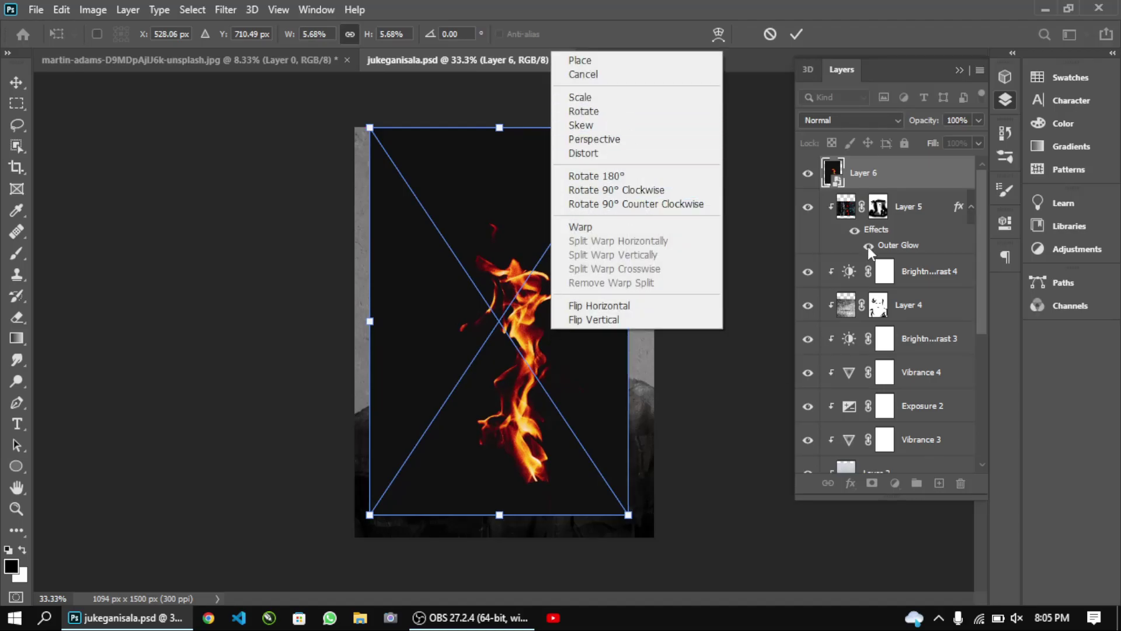
{"action": "left_click", "coordinate": [584, 110]}
{"action": "left_click_drag", "start_coordinate": [240, 167], "coordinate": [303, 152]}
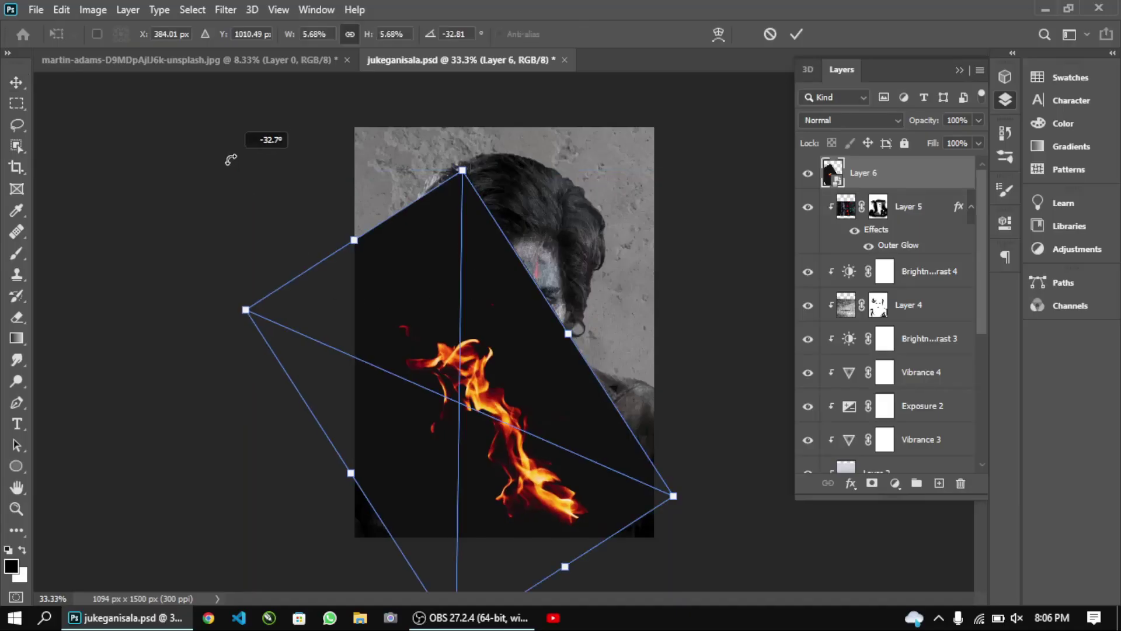
{"action": "left_click", "coordinate": [850, 120]}
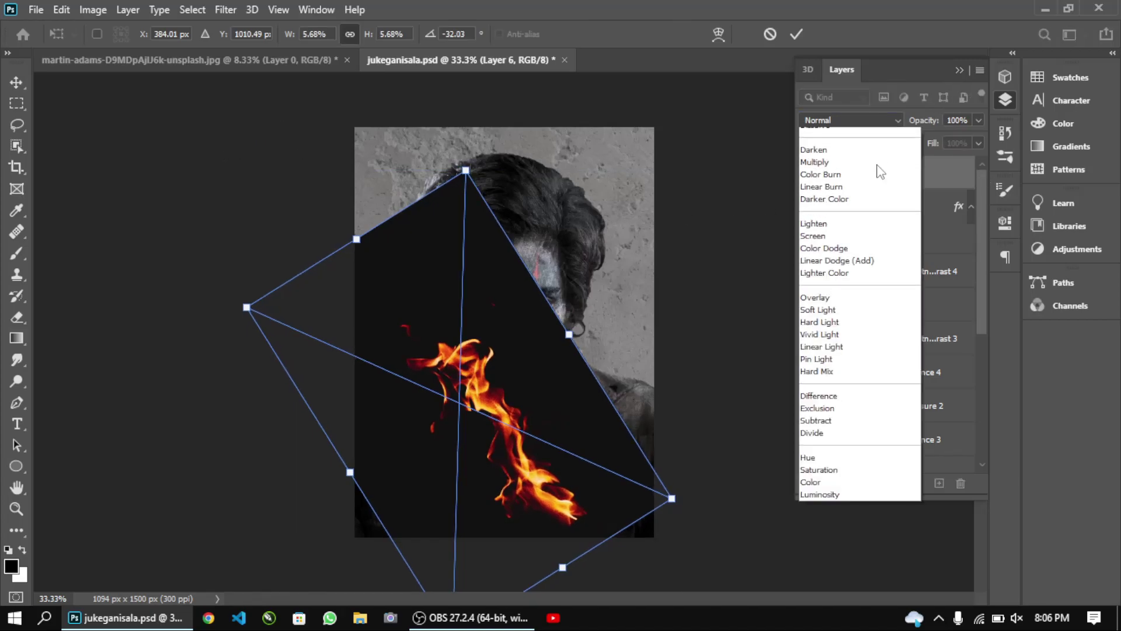
{"action": "left_click", "coordinate": [830, 270]}
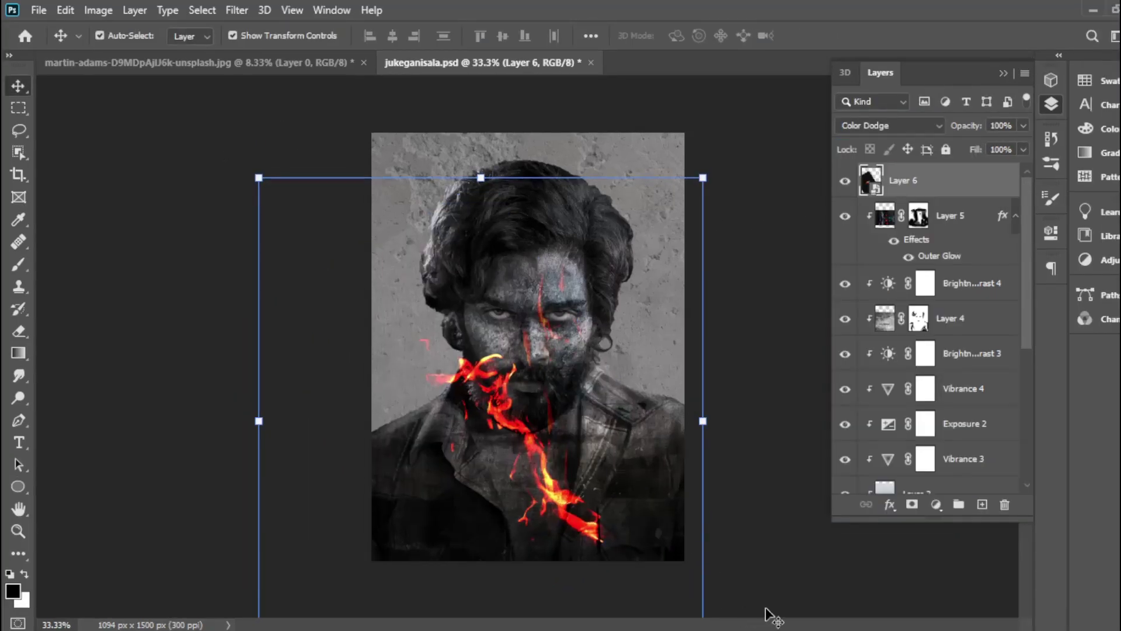
Perspective-transform the flames, shifting them down over the chest and enlarging slightly
{"action": "key", "text": "ctrl+minus"}
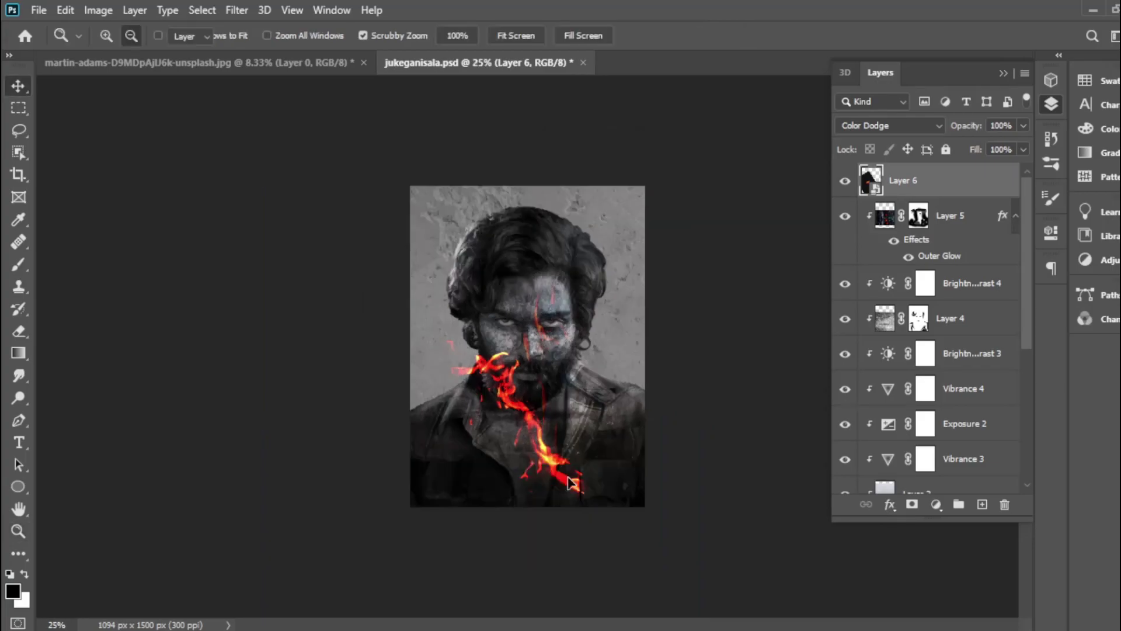
{"action": "key", "text": "ctrl+t"}
{"action": "right_click", "coordinate": [575, 165]}
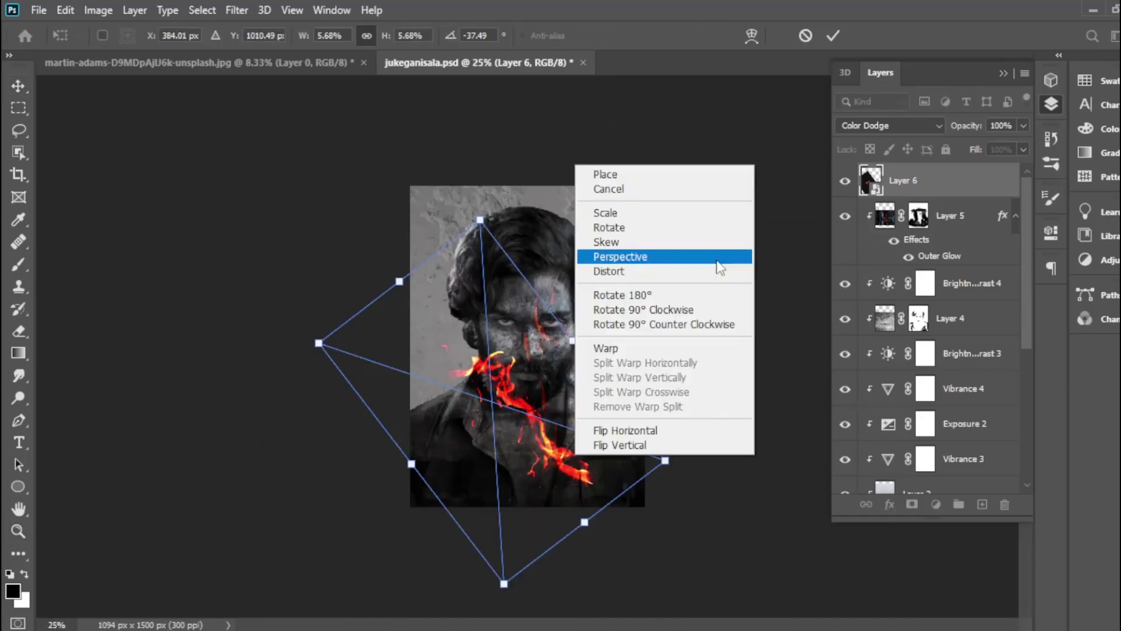
{"action": "left_click", "coordinate": [717, 257]}
{"action": "left_click_drag", "start_coordinate": [530, 430], "coordinate": [523, 444]}
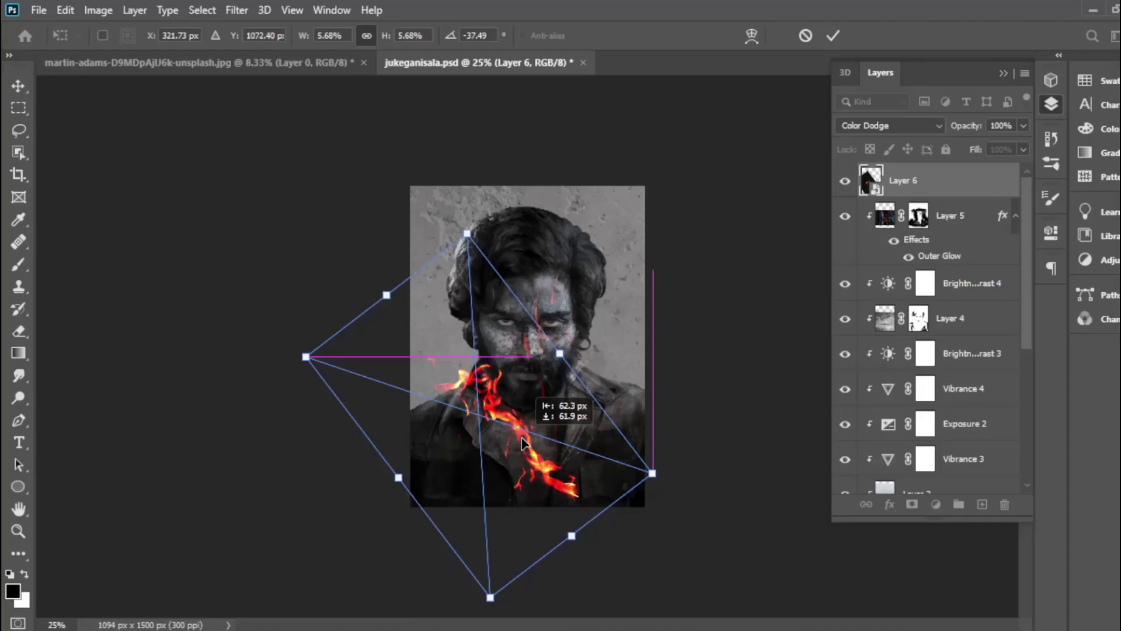
{"action": "left_click_drag", "start_coordinate": [652, 473], "coordinate": [652, 490]}
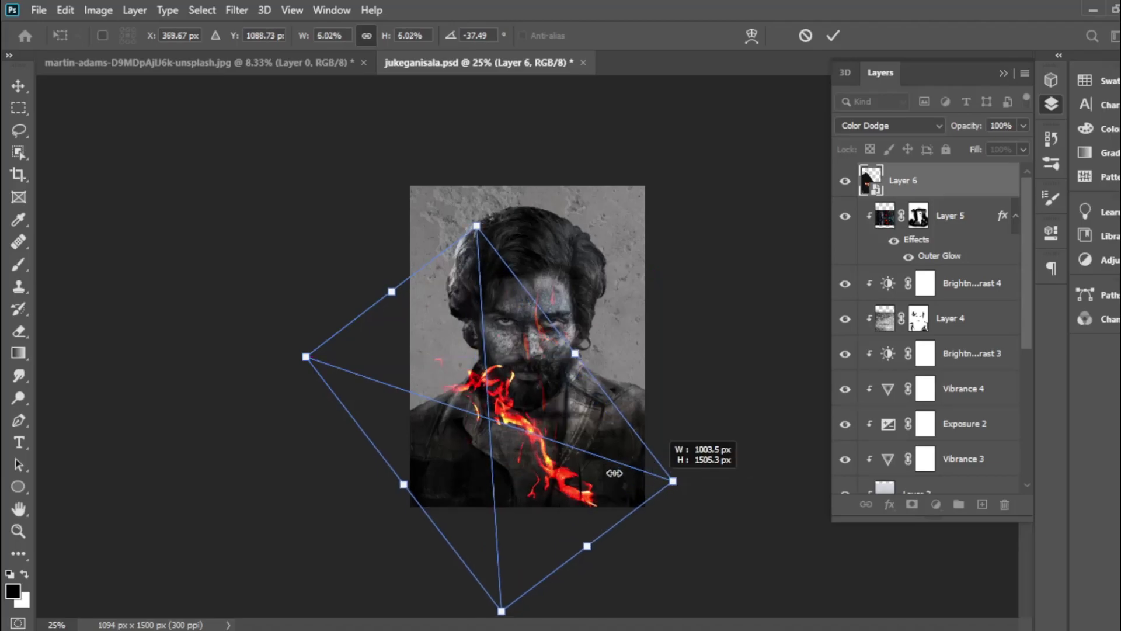
Free-distort the flames, stretching the right side outward and pulling the top corner up-left
{"action": "right_click", "coordinate": [532, 430]}
{"action": "left_click", "coordinate": [587, 250]}
{"action": "left_click_drag", "start_coordinate": [556, 365], "coordinate": [582, 369]}
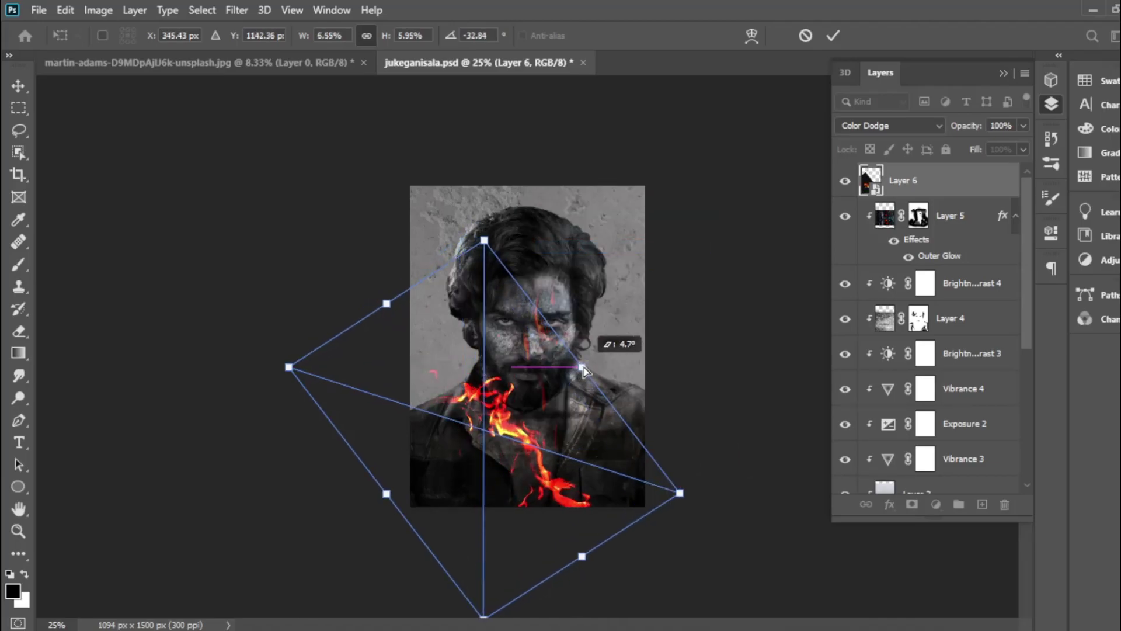
{"action": "left_click_drag", "start_coordinate": [483, 241], "coordinate": [439, 216]}
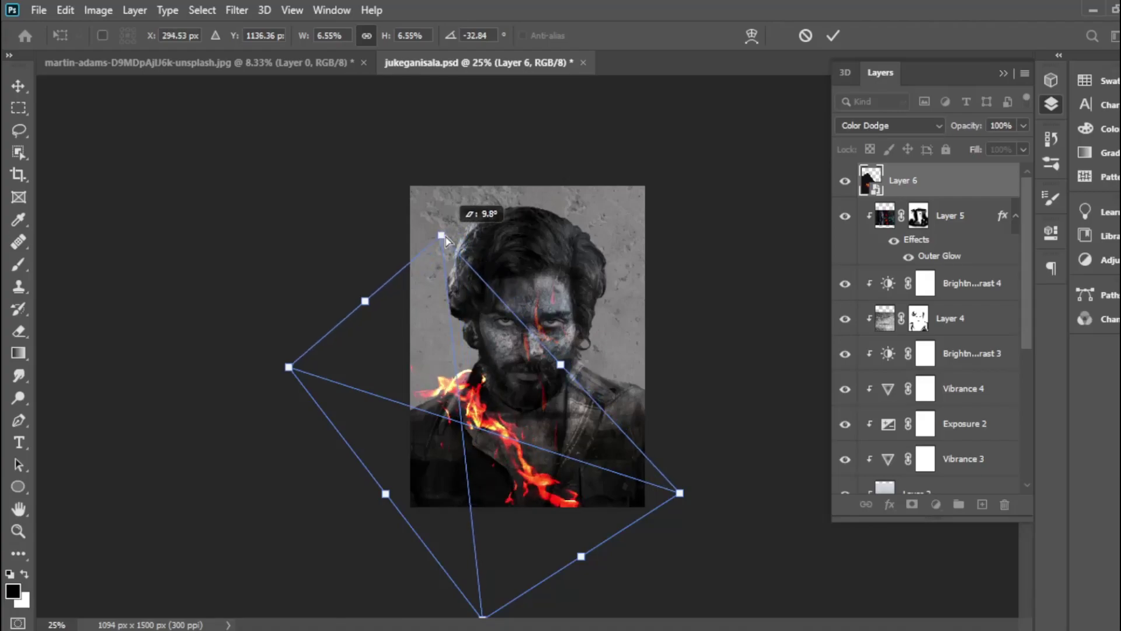
{"action": "left_click_drag", "start_coordinate": [680, 493], "coordinate": [694, 494]}
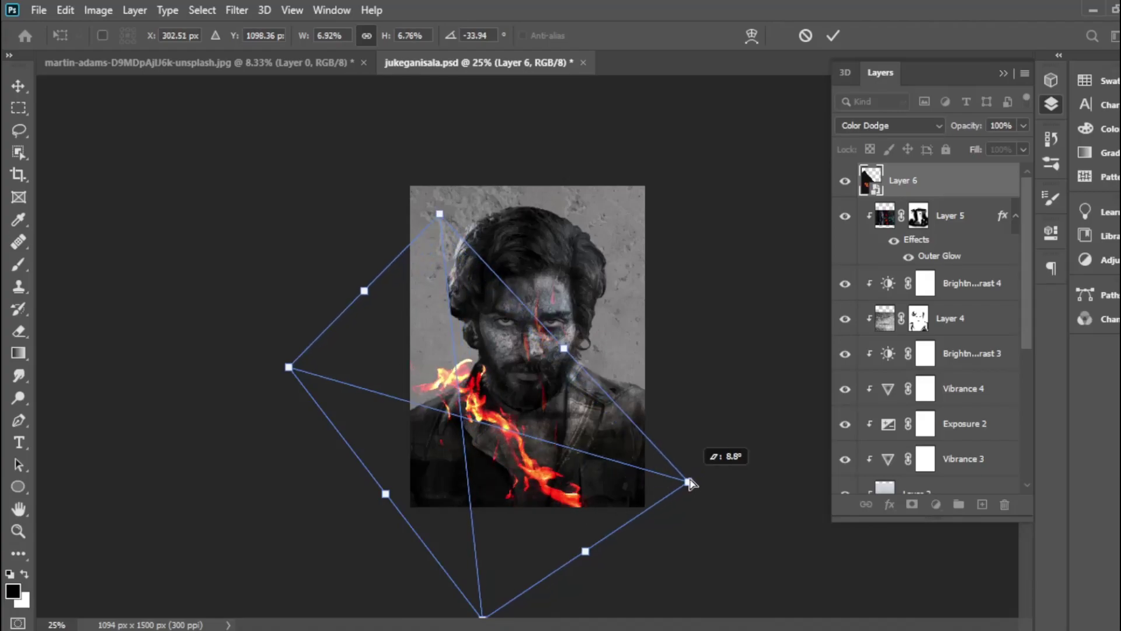
Warp the flames to follow the neck, apply, and set layer opacity to 76%
{"action": "right_click", "coordinate": [564, 397]}
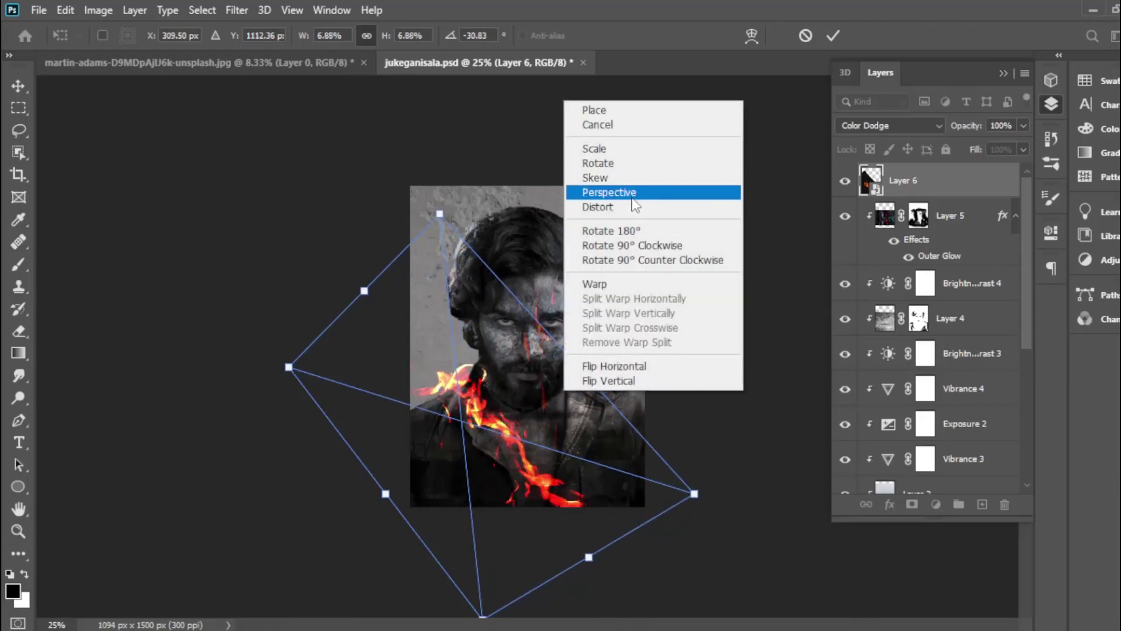
{"action": "left_click", "coordinate": [595, 284]}
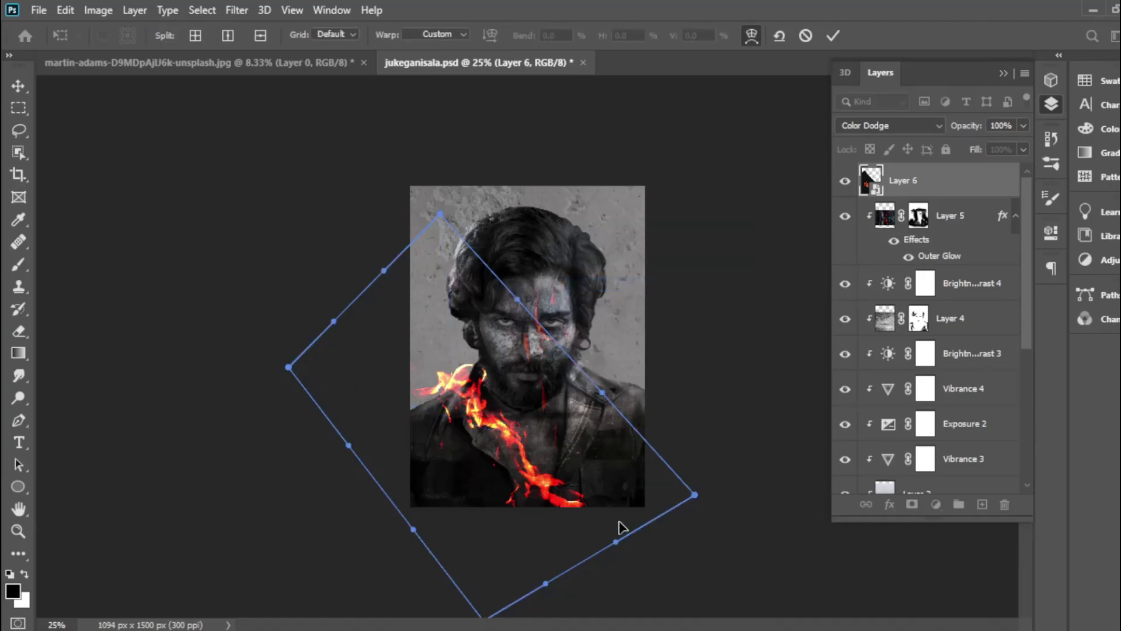
{"action": "left_click_drag", "start_coordinate": [516, 309], "coordinate": [501, 295]}
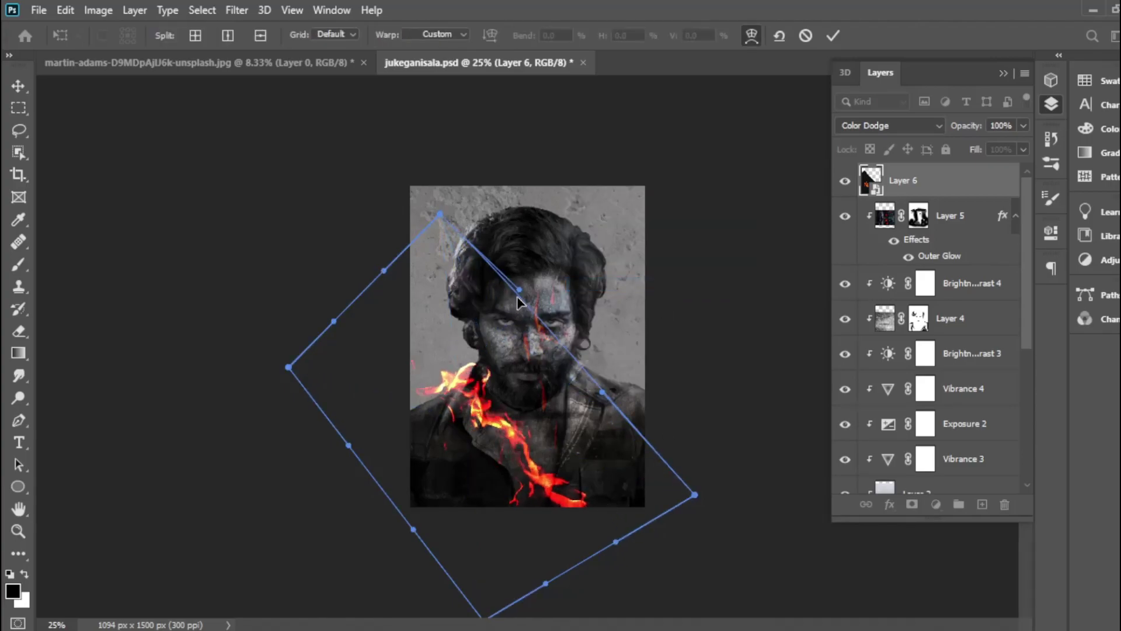
{"action": "left_click", "coordinate": [833, 36]}
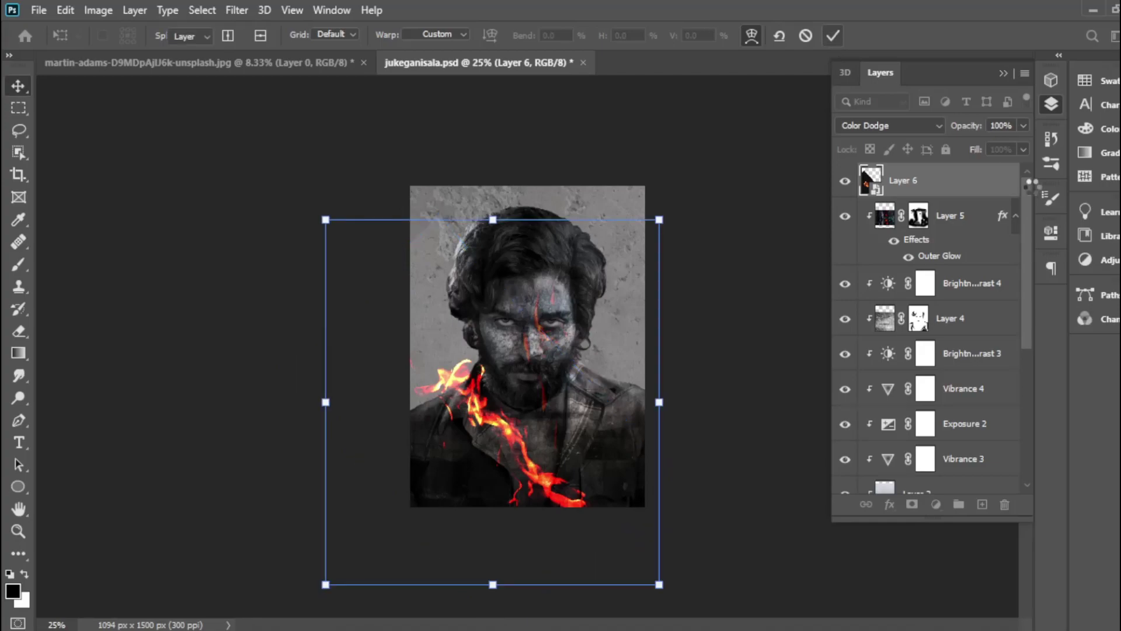
{"action": "left_click", "coordinate": [1023, 125]}
{"action": "left_click", "coordinate": [999, 144]}
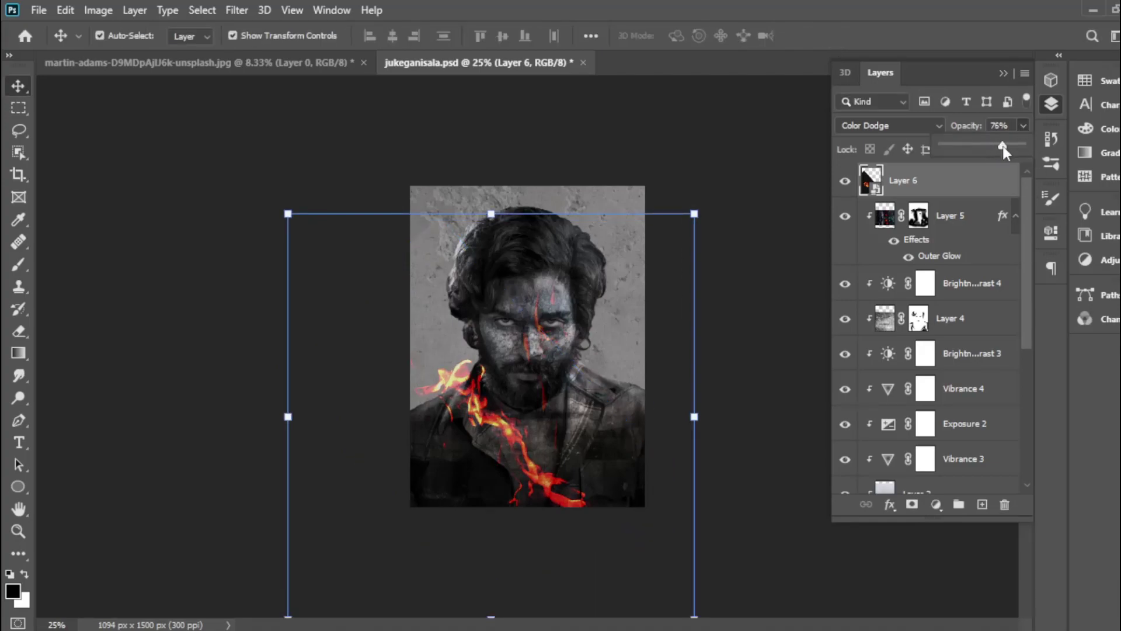
Add a layer mask to the Layer 6 flames and brush black onto it, undoing then redoing the stroke
{"action": "left_click", "coordinate": [911, 180]}
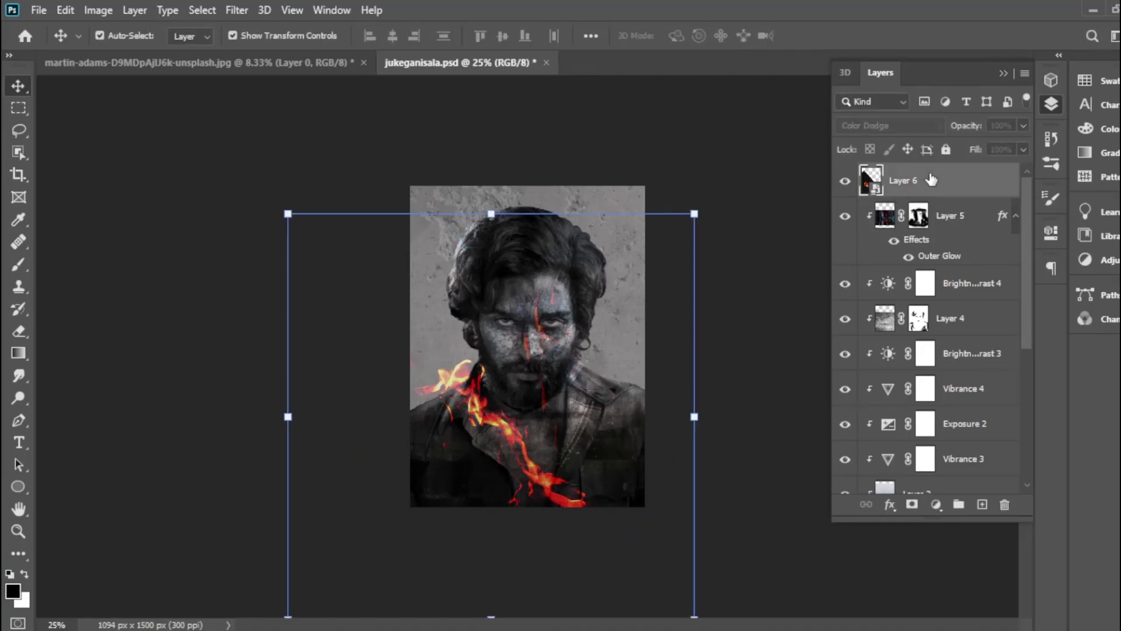
{"action": "left_click", "coordinate": [911, 504]}
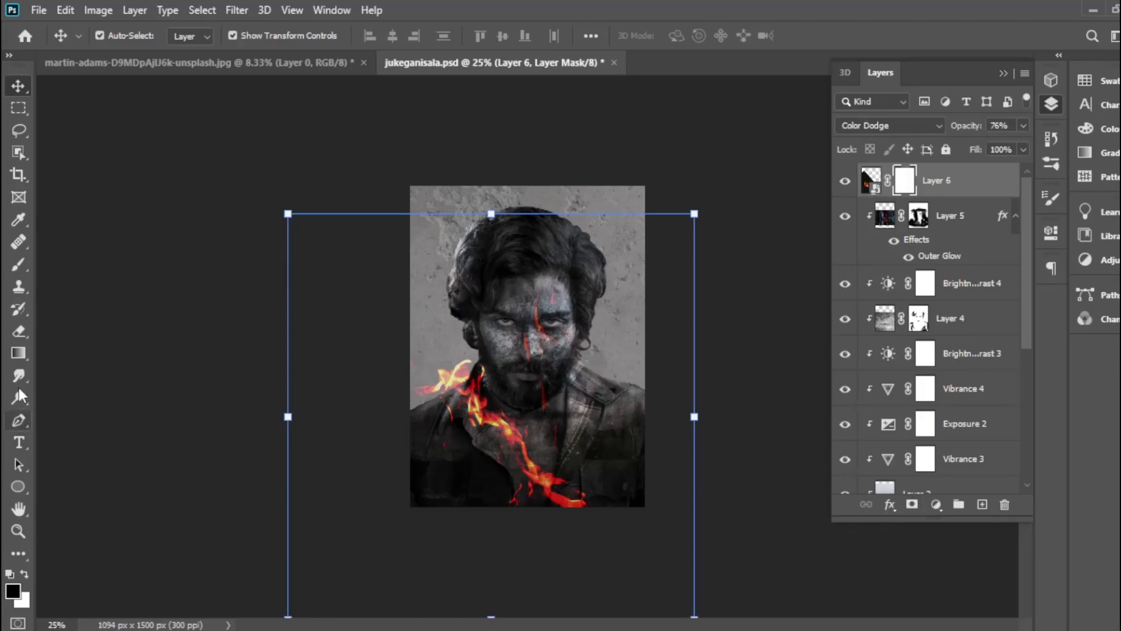
{"action": "left_click", "coordinate": [23, 266]}
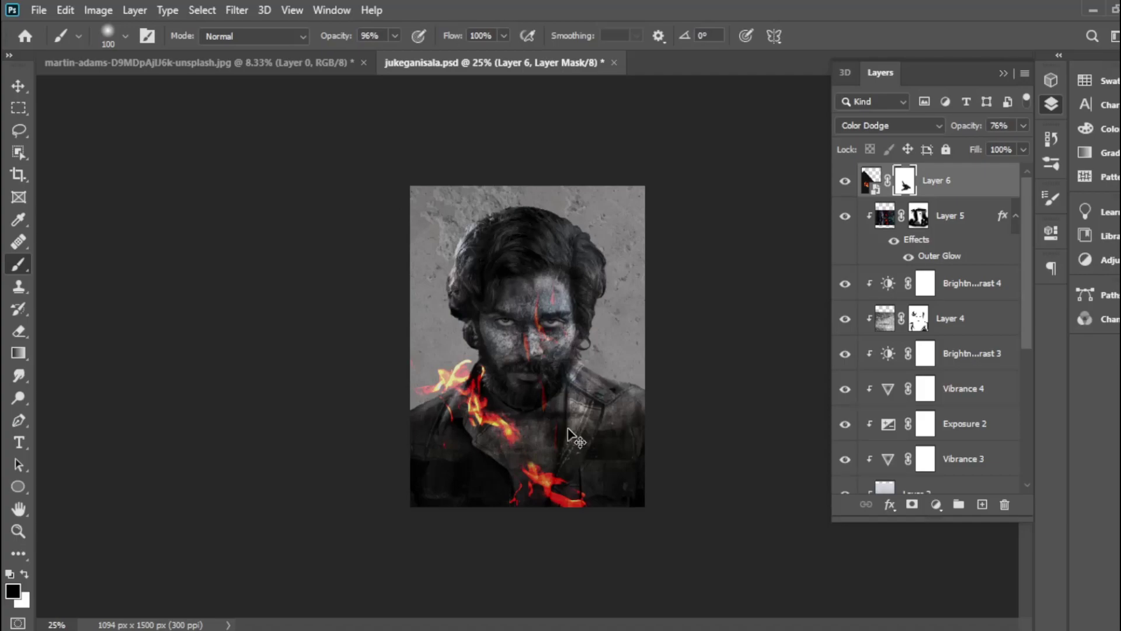
{"action": "key", "text": "ctrl+z"}
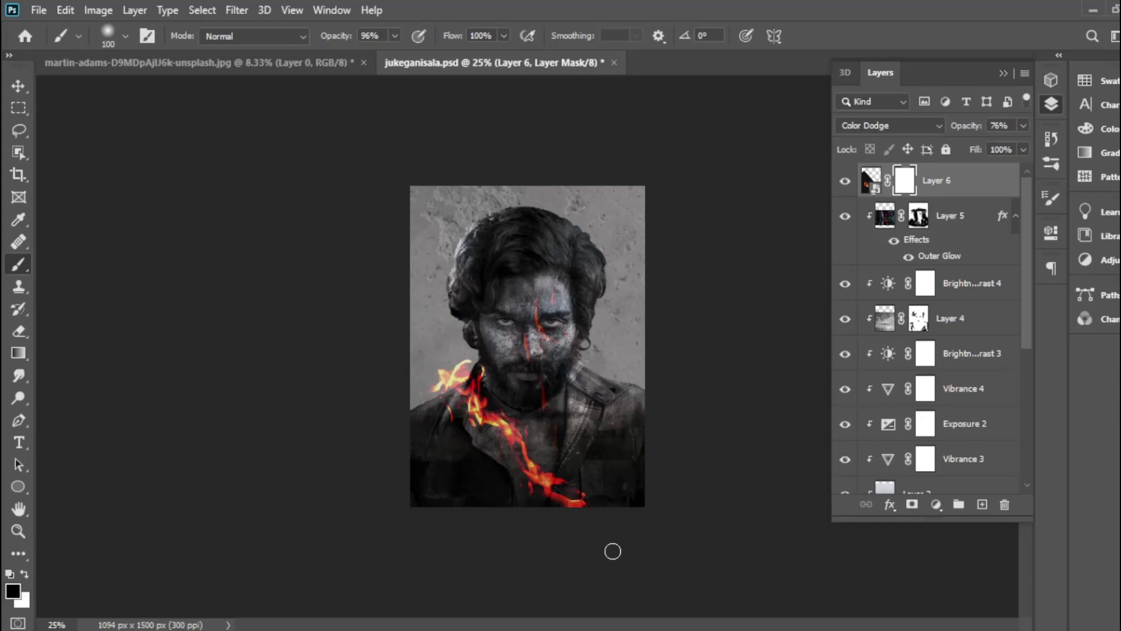
{"action": "key", "text": "ctrl+shift+z"}
Add a Solid Color fill c9513d in Vivid Light blend mode and select its mask
{"action": "left_click", "coordinate": [982, 505]}
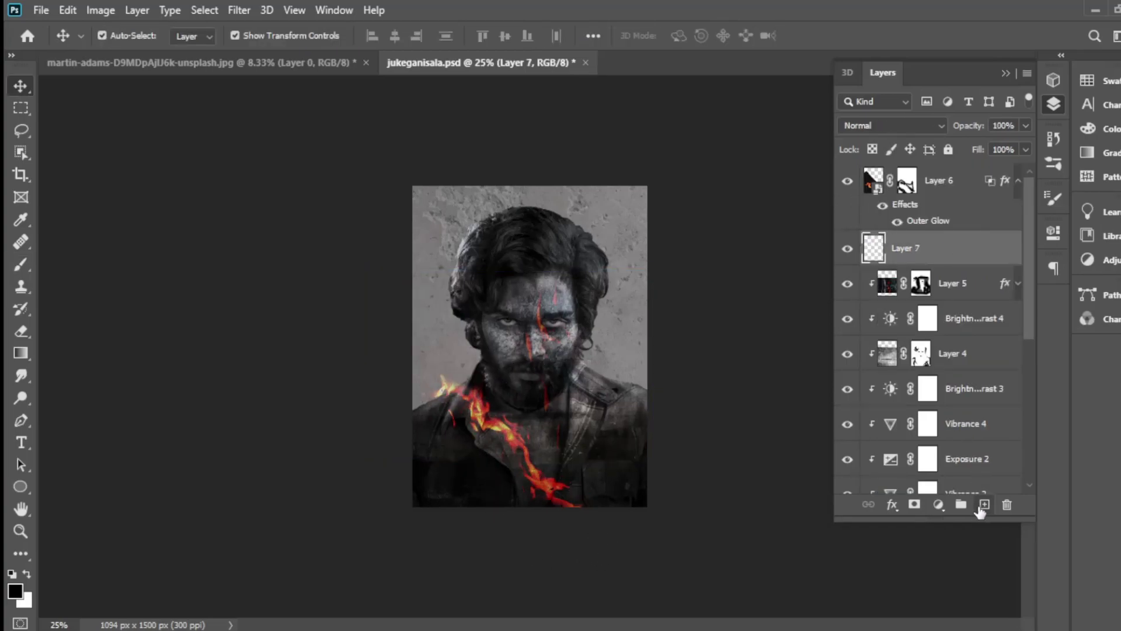
{"action": "left_click", "coordinate": [934, 507]}
{"action": "left_click", "coordinate": [954, 207]}
{"action": "type", "text": "c"}
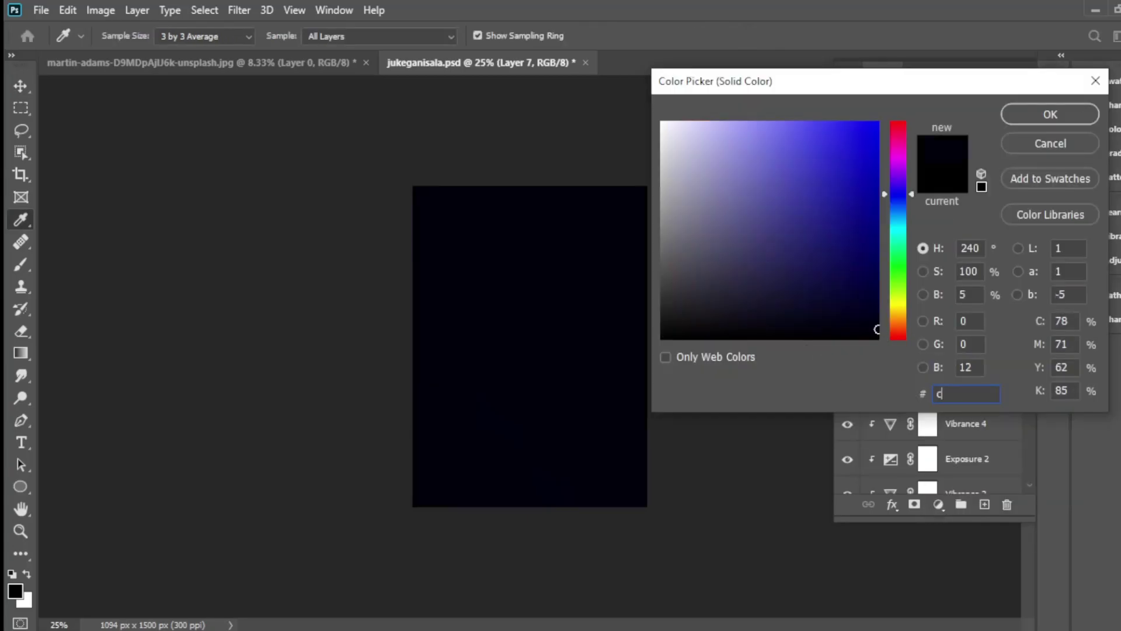
{"action": "type", "text": "9513"}
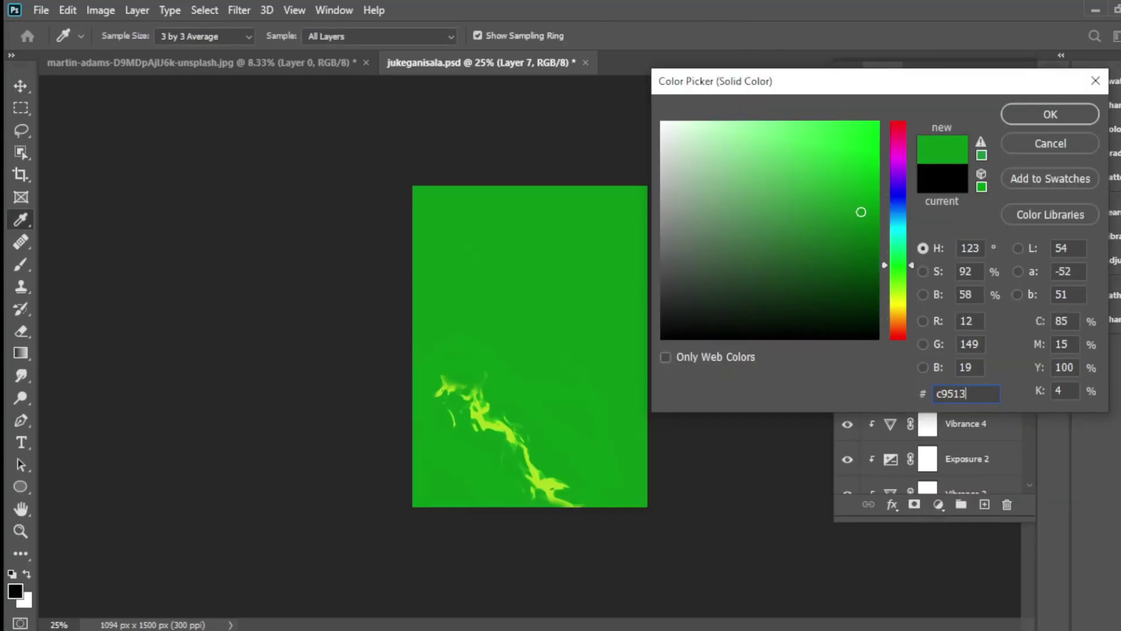
{"action": "type", "text": "d"}
{"action": "left_click", "coordinate": [1049, 115]}
{"action": "left_click", "coordinate": [889, 124]}
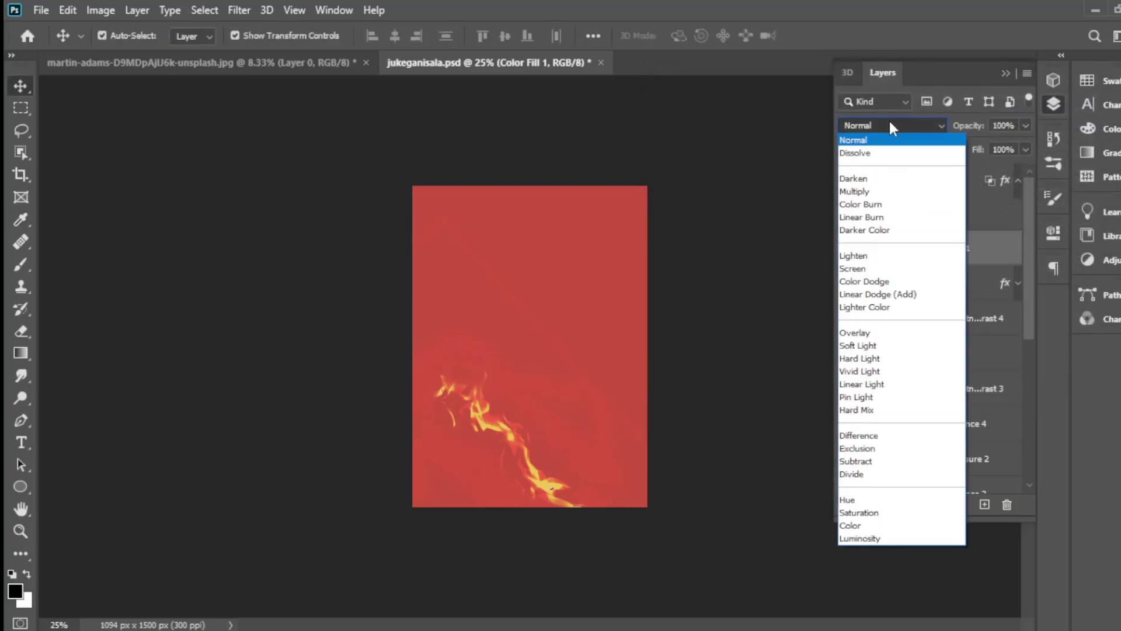
{"action": "left_click", "coordinate": [869, 372]}
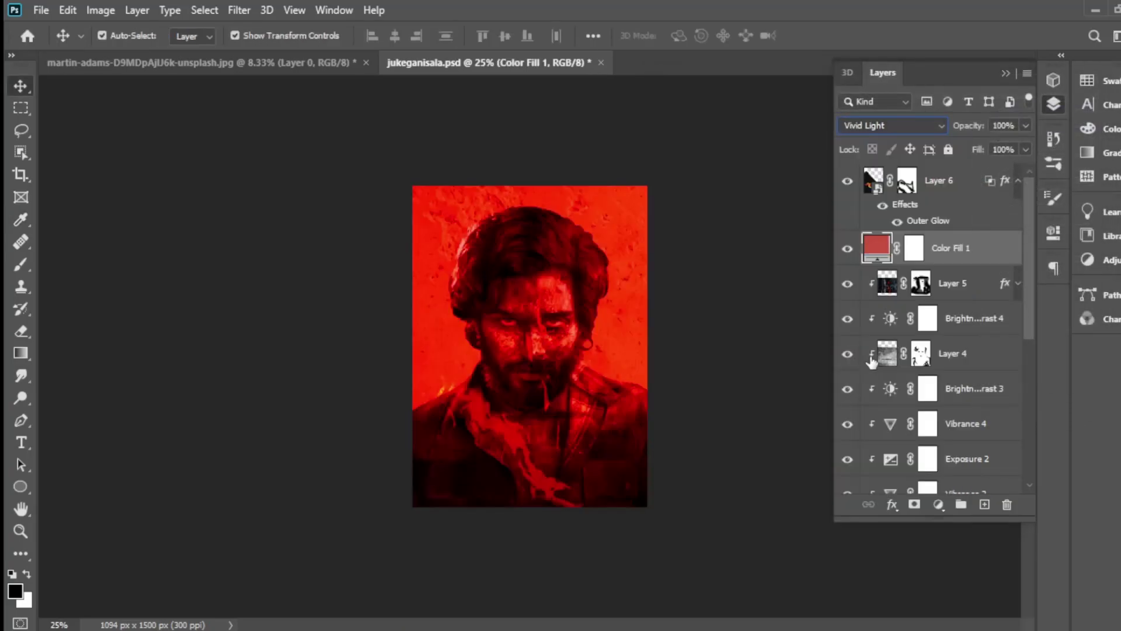
{"action": "left_click", "coordinate": [915, 249]}
Invert the fill mask to black, then paint white with a large brush over the chest
{"action": "key", "text": "ctrl+i"}
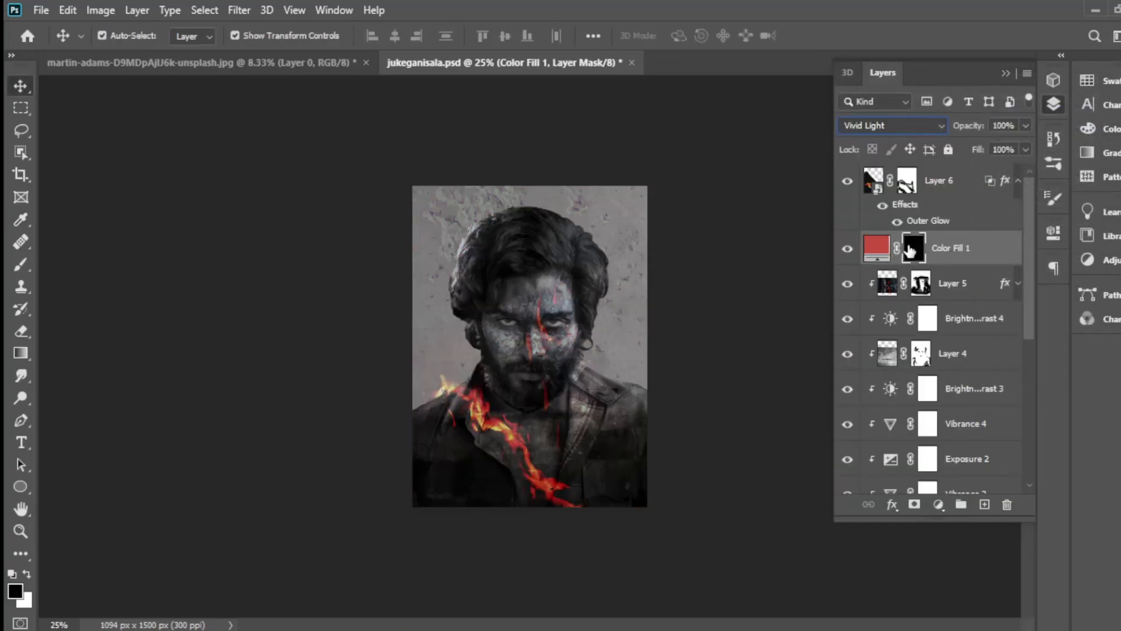
{"action": "left_click", "coordinate": [21, 264]}
{"action": "left_click", "coordinate": [27, 574]}
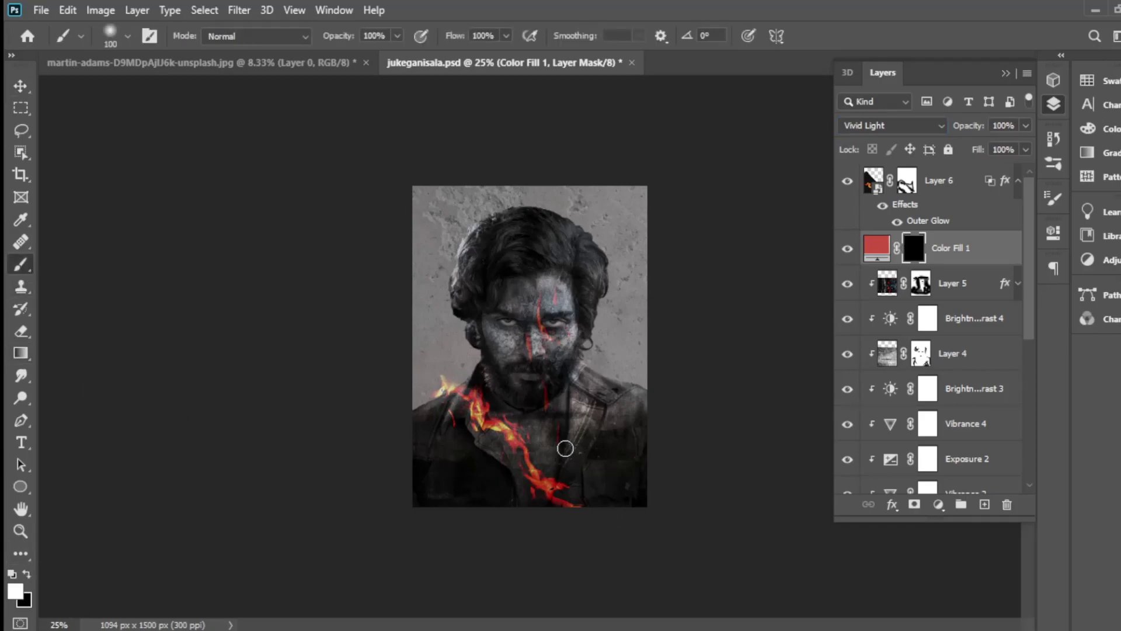
{"action": "key", "text": "bracketright"}
{"action": "key", "text": "bracketright"}
{"action": "key", "text": "bracketright"}
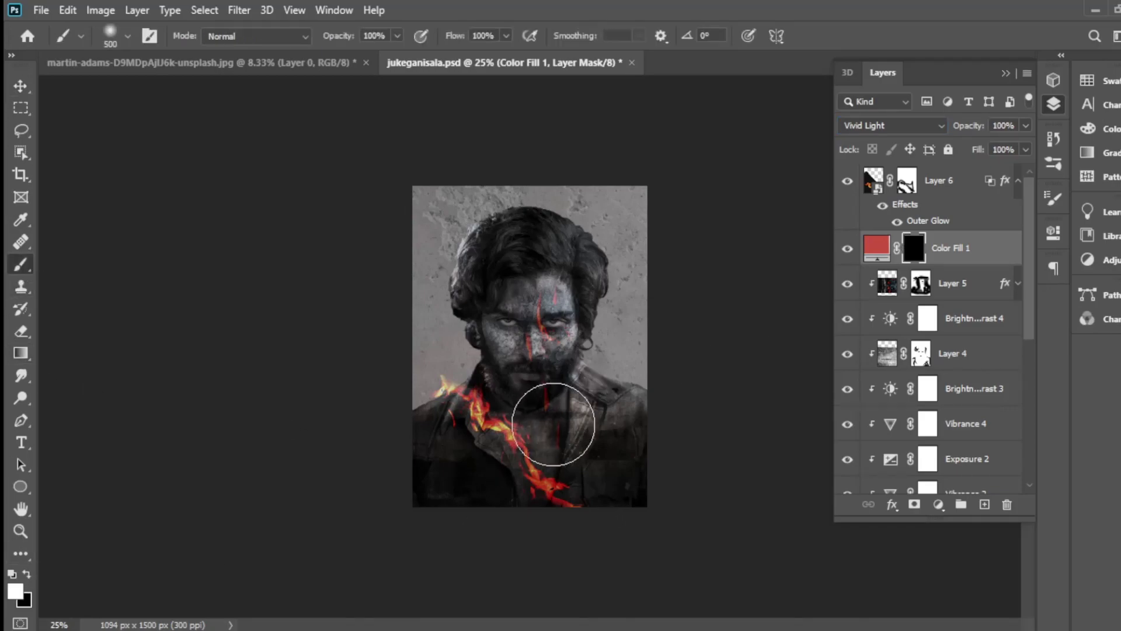
{"action": "mouse_move", "coordinate": [546, 408]}
{"action": "left_mouse_down"}
{"action": "mouse_move", "coordinate": [565, 408]}
{"action": "mouse_move", "coordinate": [541, 424]}
{"action": "left_mouse_up"}
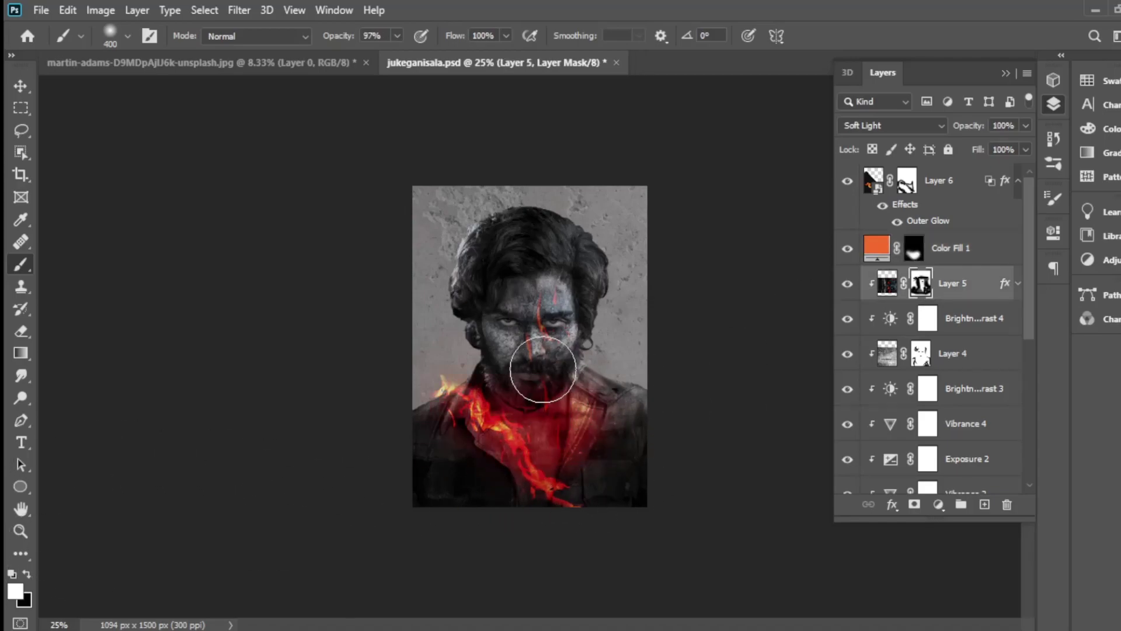
Target Layer 5's mask with black as paint colour and a smaller brush
{"action": "left_click", "coordinate": [921, 283]}
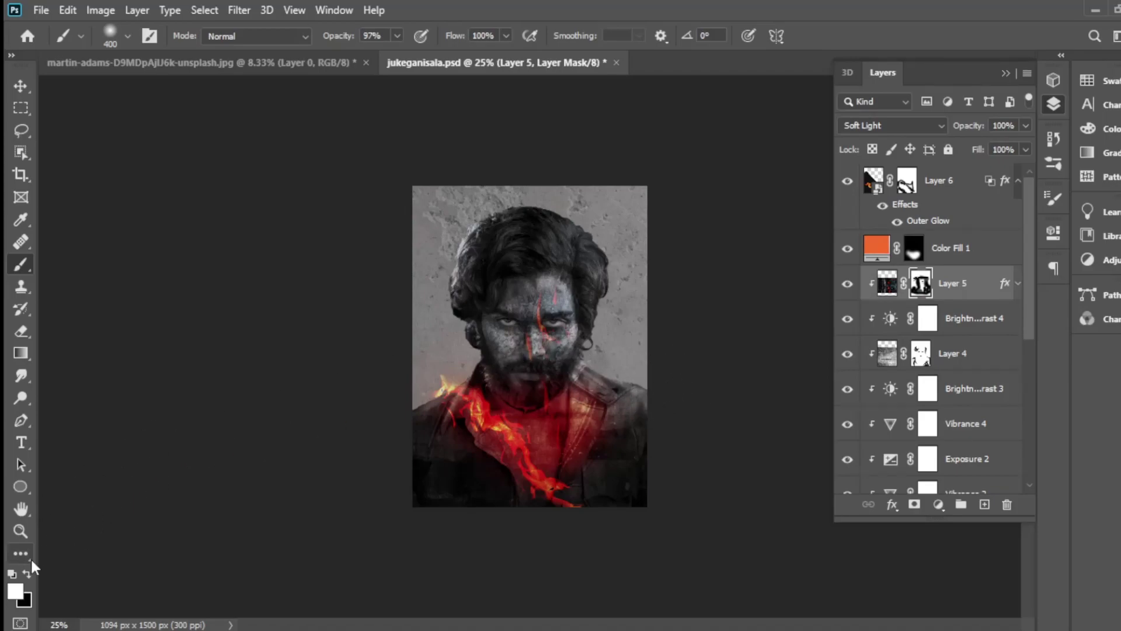
{"action": "left_click", "coordinate": [27, 573]}
{"action": "key", "text": "bracketleft"}
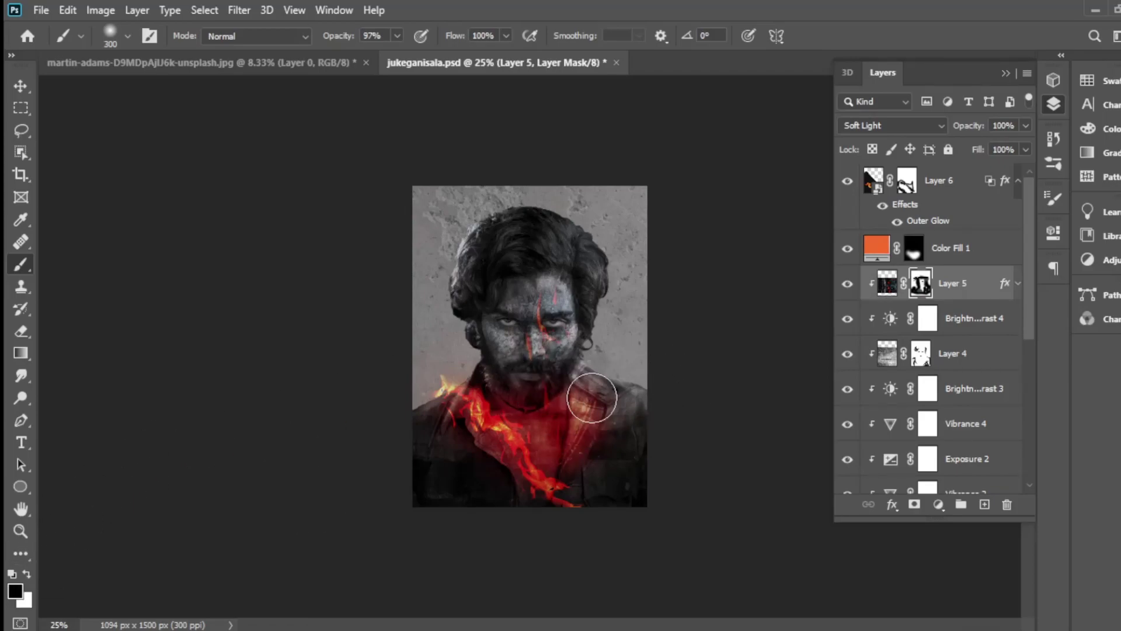
{"action": "key", "text": "bracketleft"}
{"action": "key", "text": "bracketleft"}
{"action": "key", "text": "bracketleft"}
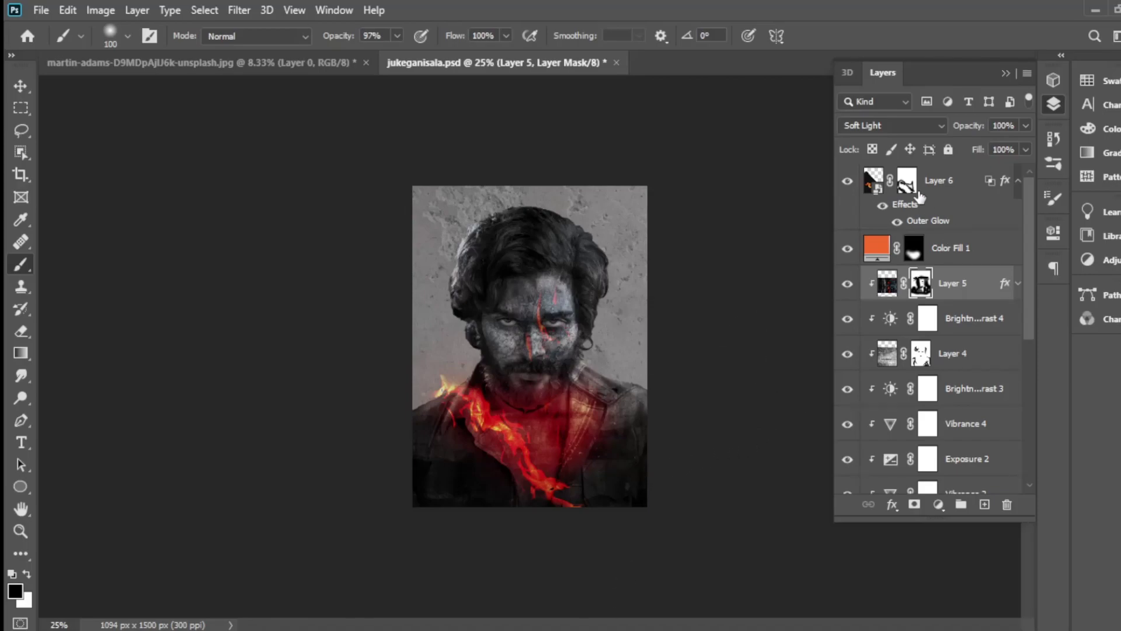
Select Layer 6's image and add a Vibrance adjustment at +25
{"action": "left_click", "coordinate": [907, 185]}
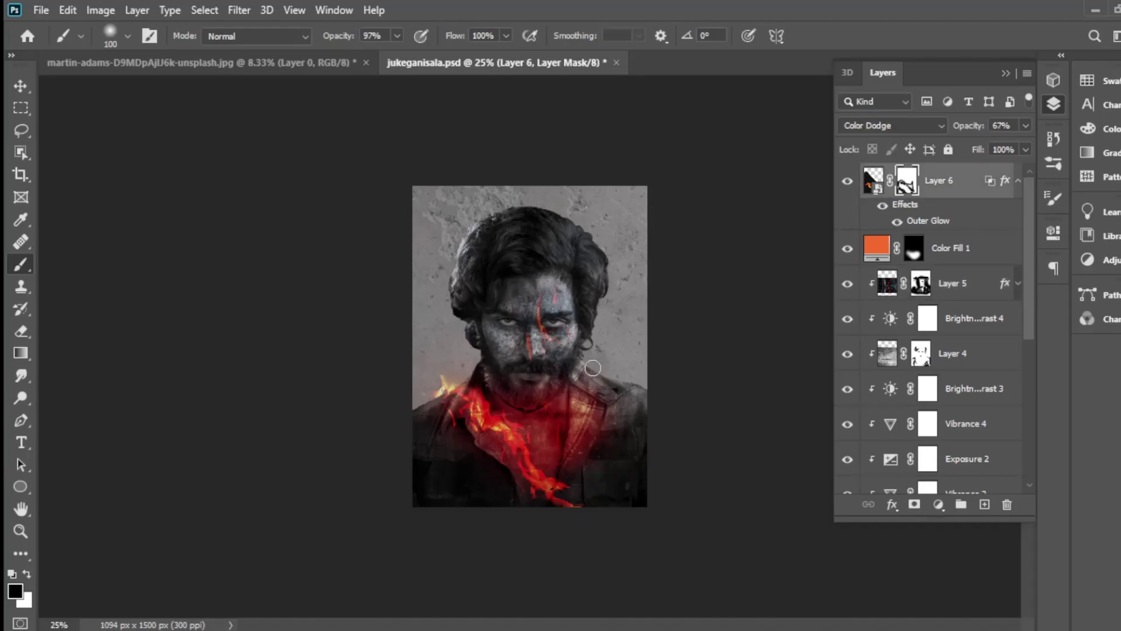
{"action": "left_click", "coordinate": [41, 10]}
{"action": "left_click", "coordinate": [938, 185]}
{"action": "left_click", "coordinate": [939, 504]}
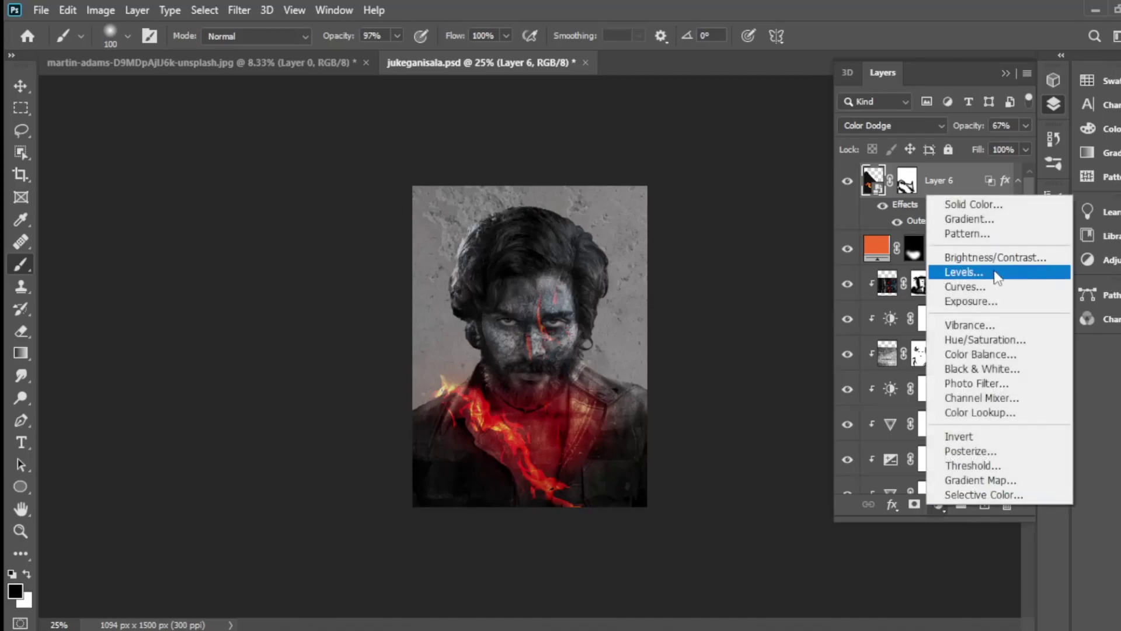
{"action": "left_click", "coordinate": [934, 325]}
{"action": "left_click_drag", "start_coordinate": [906, 236], "coordinate": [932, 236]}
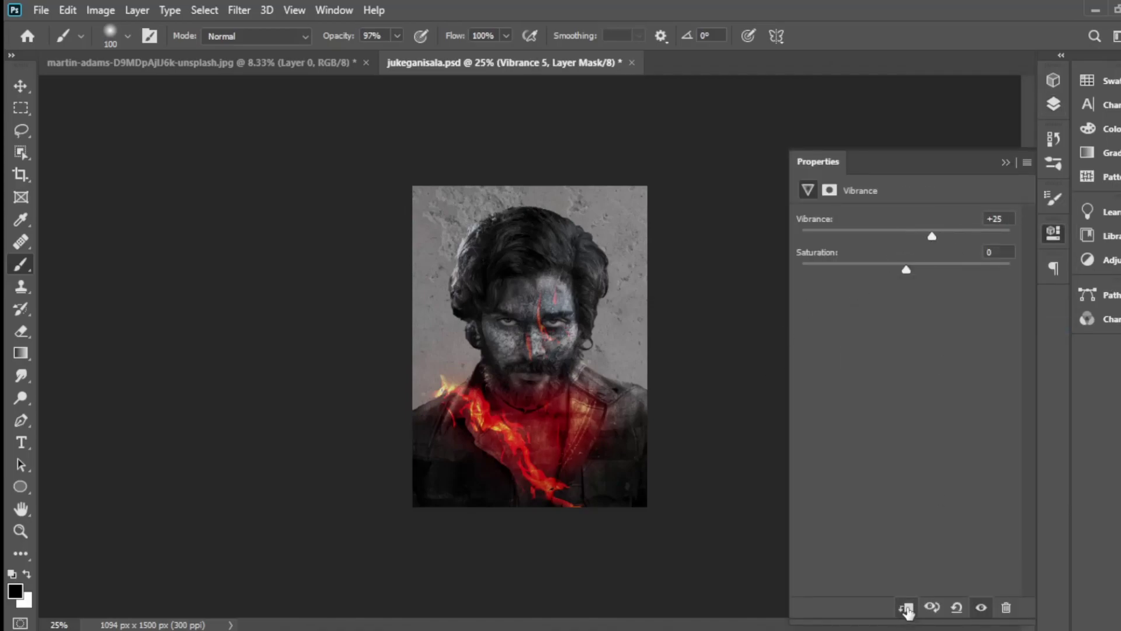
{"action": "left_click_drag", "start_coordinate": [906, 269], "coordinate": [901, 269]}
Add an Exposure adjustment at -0.03, clipped to the layer below
{"action": "left_click", "coordinate": [1053, 107]}
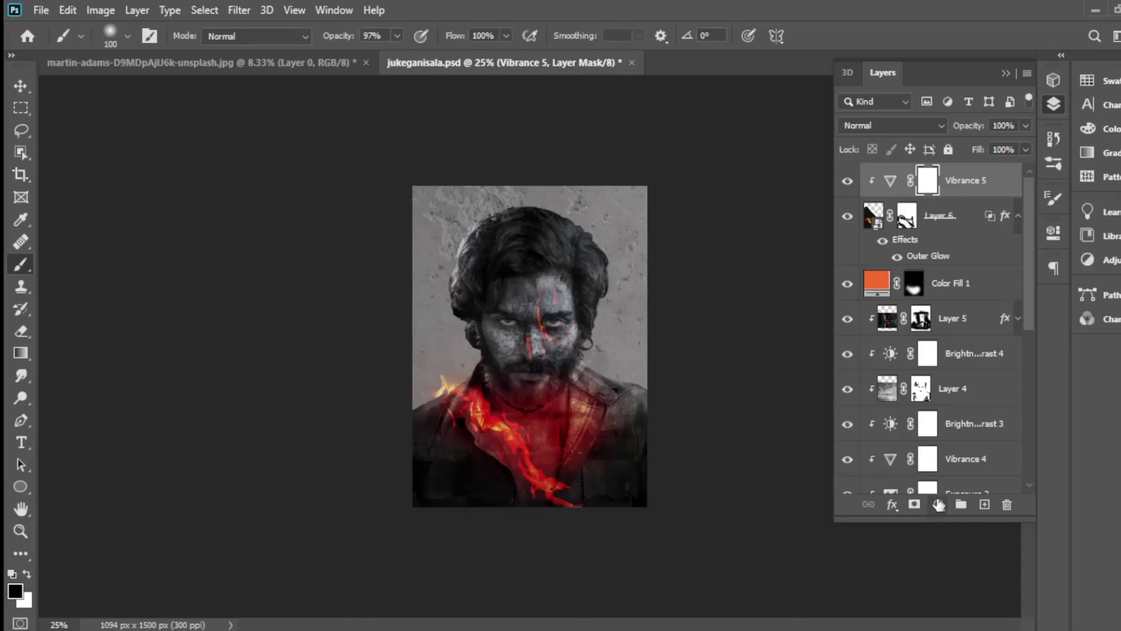
{"action": "left_click", "coordinate": [928, 547]}
{"action": "key", "text": "Escape"}
{"action": "mouse_move", "coordinate": [907, 261]}
{"action": "left_mouse_down"}
{"action": "mouse_move", "coordinate": [929, 275]}
{"action": "mouse_move", "coordinate": [909, 276]}
{"action": "left_mouse_up"}
{"action": "left_click", "coordinate": [906, 607]}
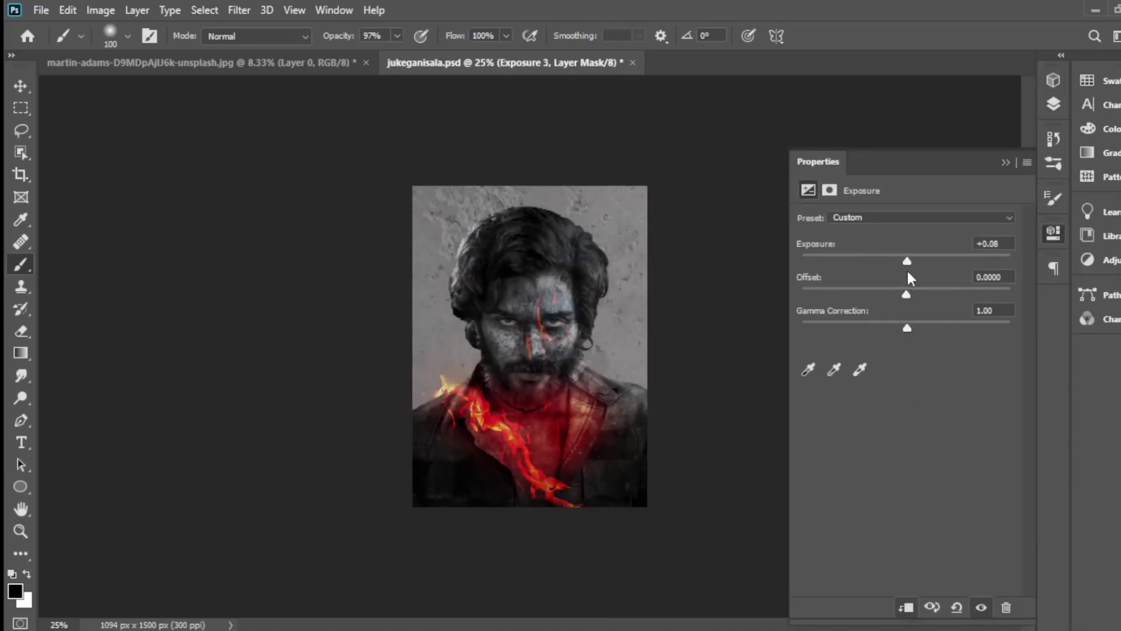
{"action": "left_click", "coordinate": [1006, 163]}
{"action": "left_click", "coordinate": [1054, 105]}
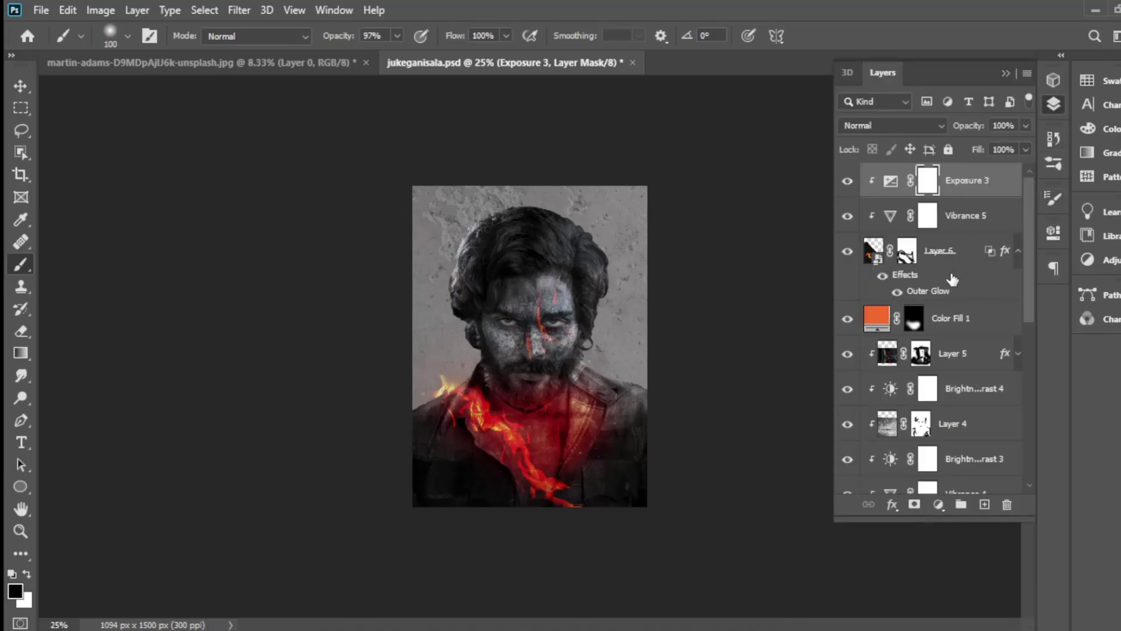
Add a Vibrance adjustment (+5 vibrance, +9 saturation) above Color Fill 1
{"action": "left_click", "coordinate": [877, 326]}
{"action": "left_click", "coordinate": [938, 504]}
{"action": "left_click", "coordinate": [966, 327]}
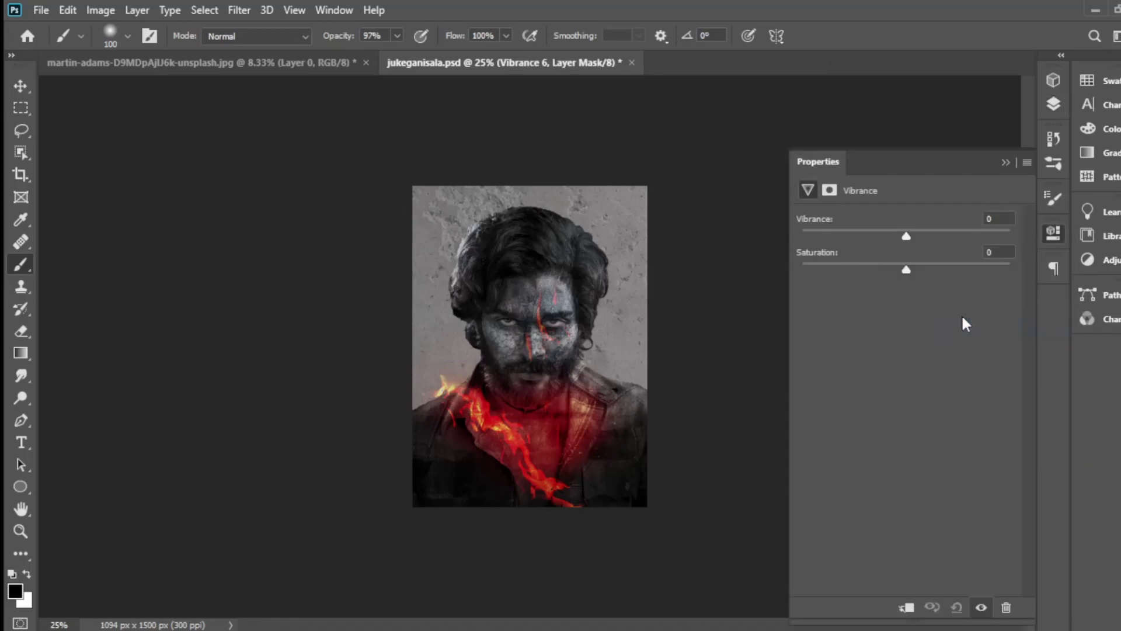
{"action": "mouse_move", "coordinate": [904, 239]}
{"action": "left_mouse_down"}
{"action": "mouse_move", "coordinate": [887, 270]}
{"action": "mouse_move", "coordinate": [917, 270]}
{"action": "left_mouse_up"}
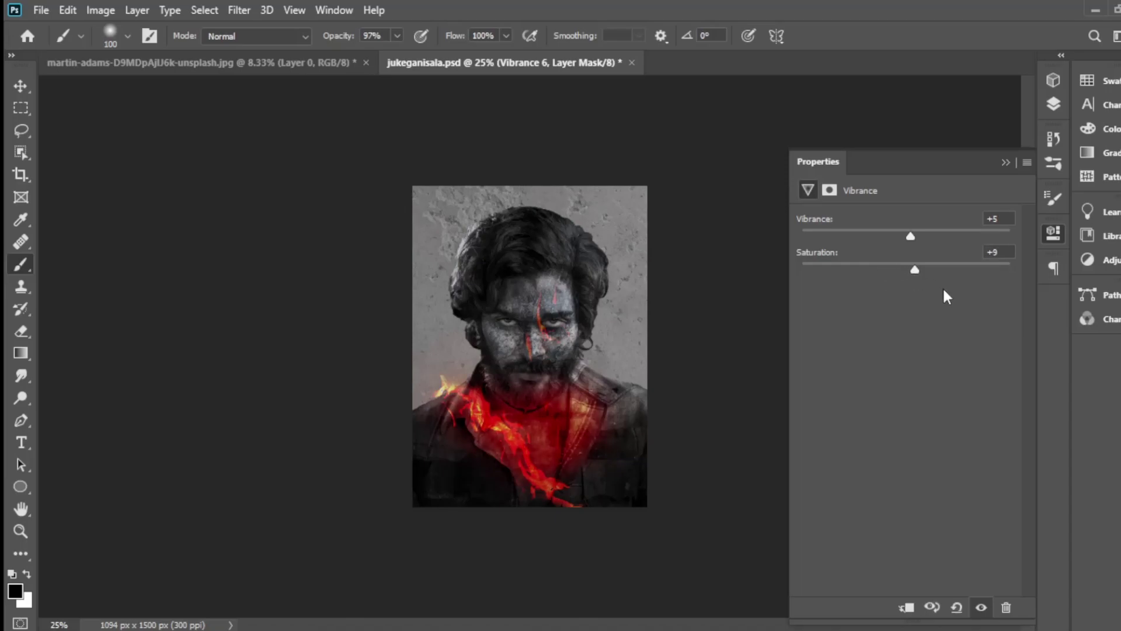
{"action": "left_click", "coordinate": [1053, 104]}
Add an Exposure adjustment darkened to -1.29
{"action": "left_click", "coordinate": [938, 505]}
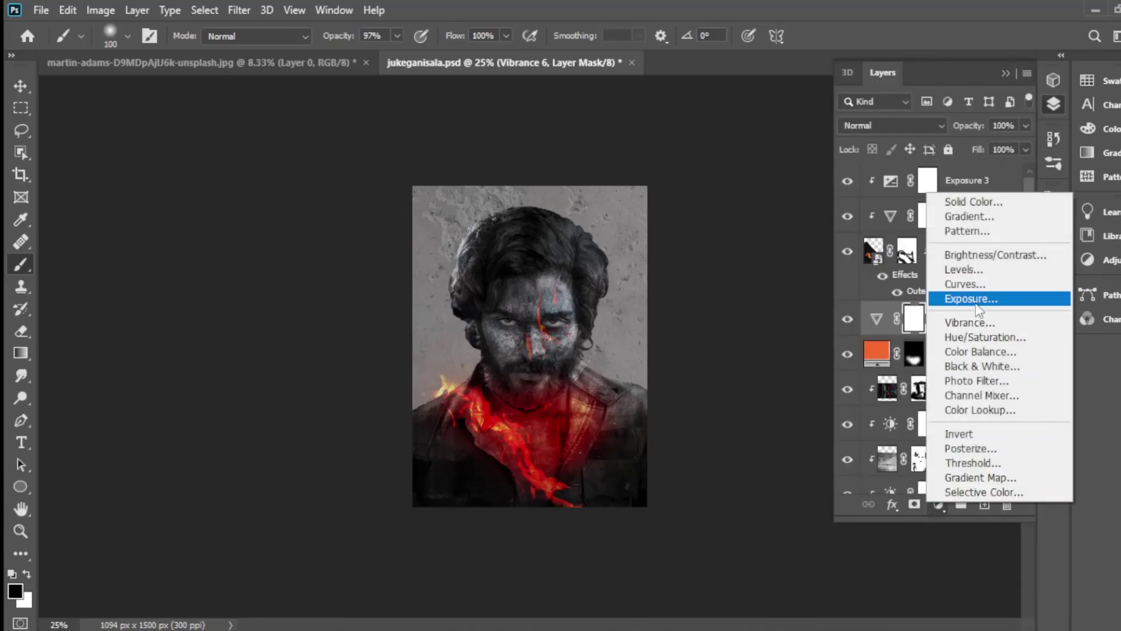
{"action": "left_click", "coordinate": [970, 298]}
{"action": "mouse_move", "coordinate": [906, 261]}
{"action": "left_mouse_down"}
{"action": "mouse_move", "coordinate": [894, 260]}
{"action": "mouse_move", "coordinate": [910, 277]}
{"action": "left_mouse_up"}
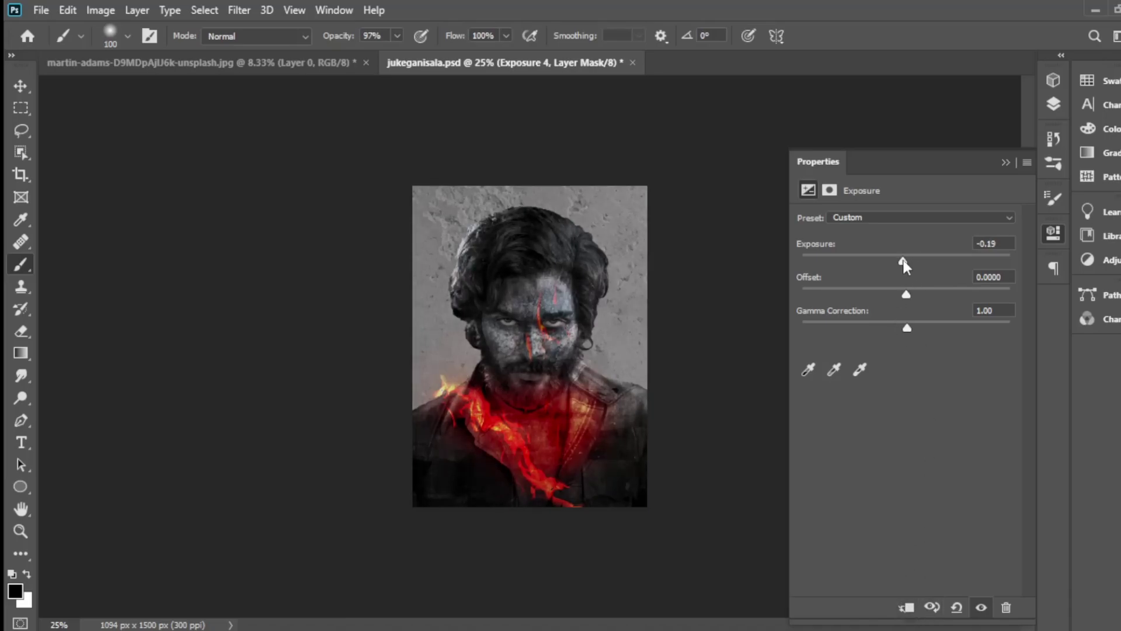
{"action": "mouse_move", "coordinate": [904, 266]}
{"action": "left_mouse_down"}
{"action": "mouse_move", "coordinate": [914, 264]}
{"action": "mouse_move", "coordinate": [913, 299]}
{"action": "left_mouse_up"}
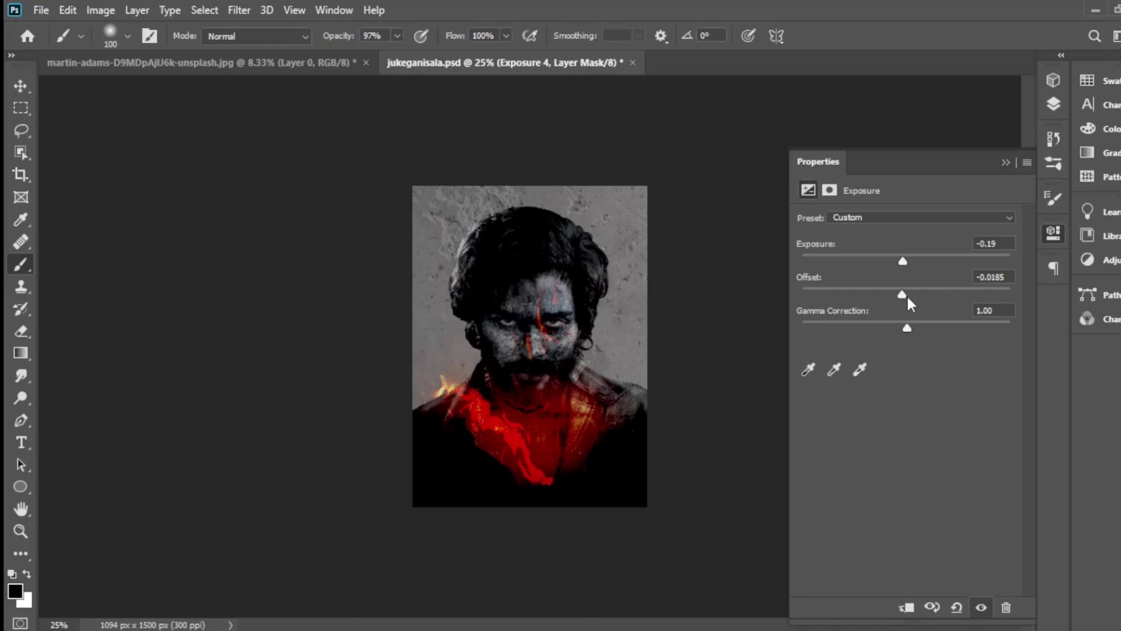
{"action": "key", "text": "ctrl+z"}
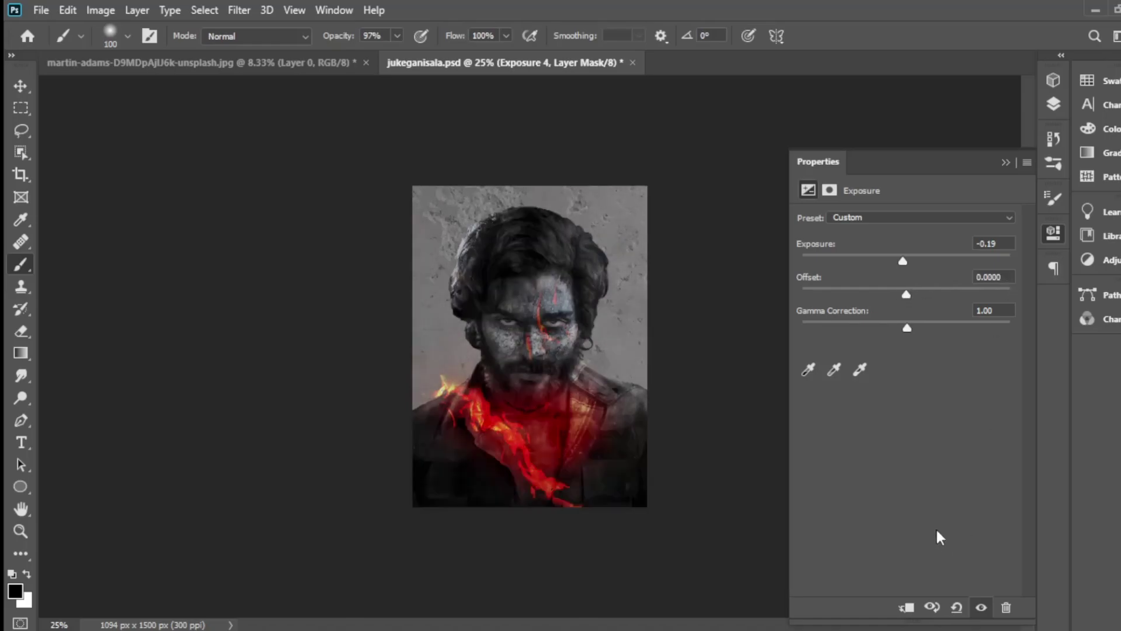
{"action": "left_click_drag", "start_coordinate": [904, 267], "coordinate": [887, 266]}
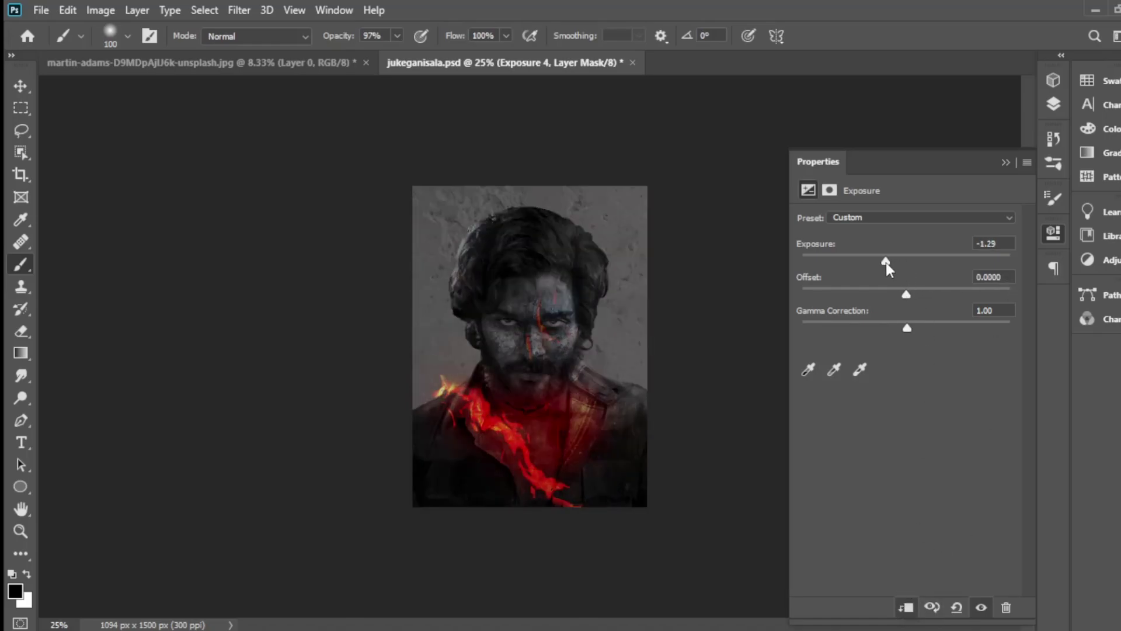
{"action": "left_click", "coordinate": [1005, 162]}
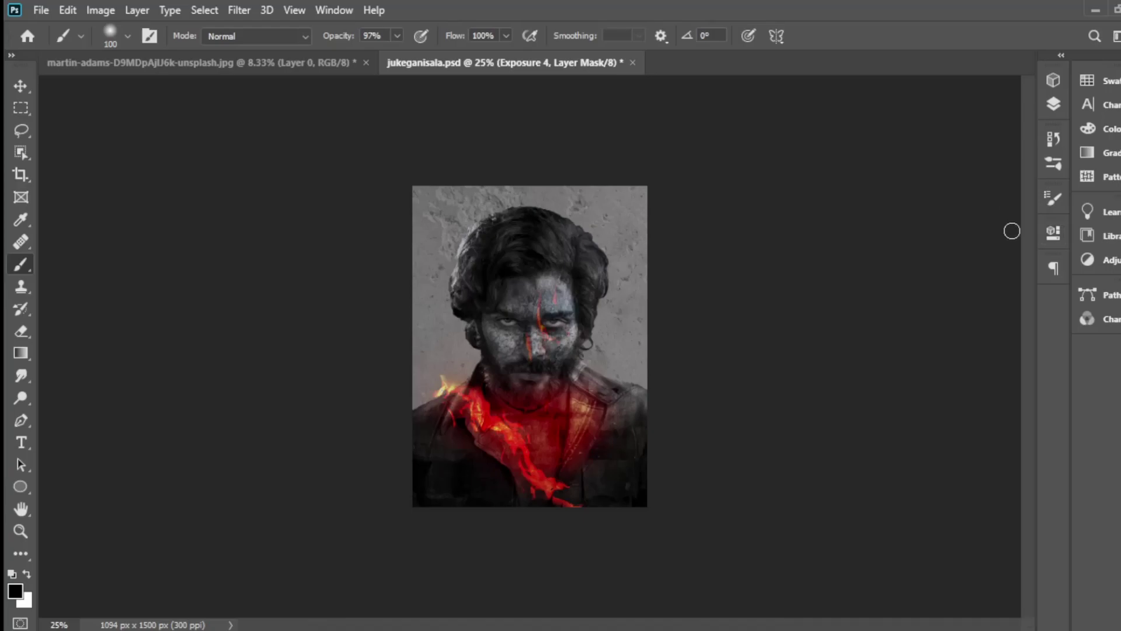
{"action": "left_click", "coordinate": [1053, 104]}
Clip Vibrance 6 to the layer below as a clipping mask
{"action": "right_click", "coordinate": [982, 366]}
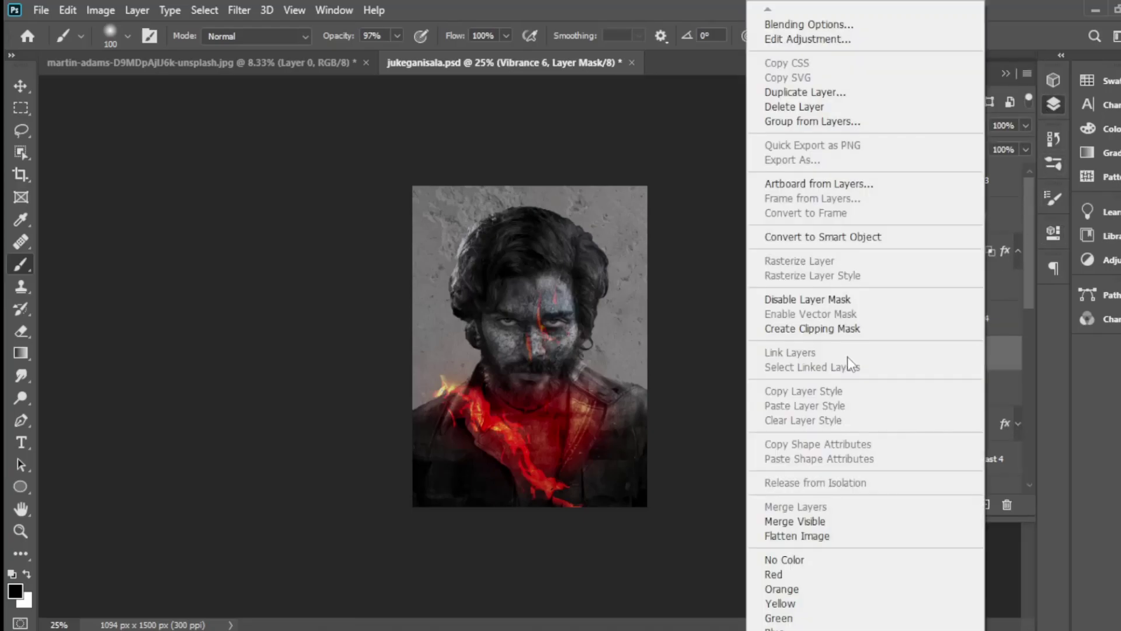
{"action": "left_click", "coordinate": [777, 327]}
{"action": "left_click", "coordinate": [889, 353]}
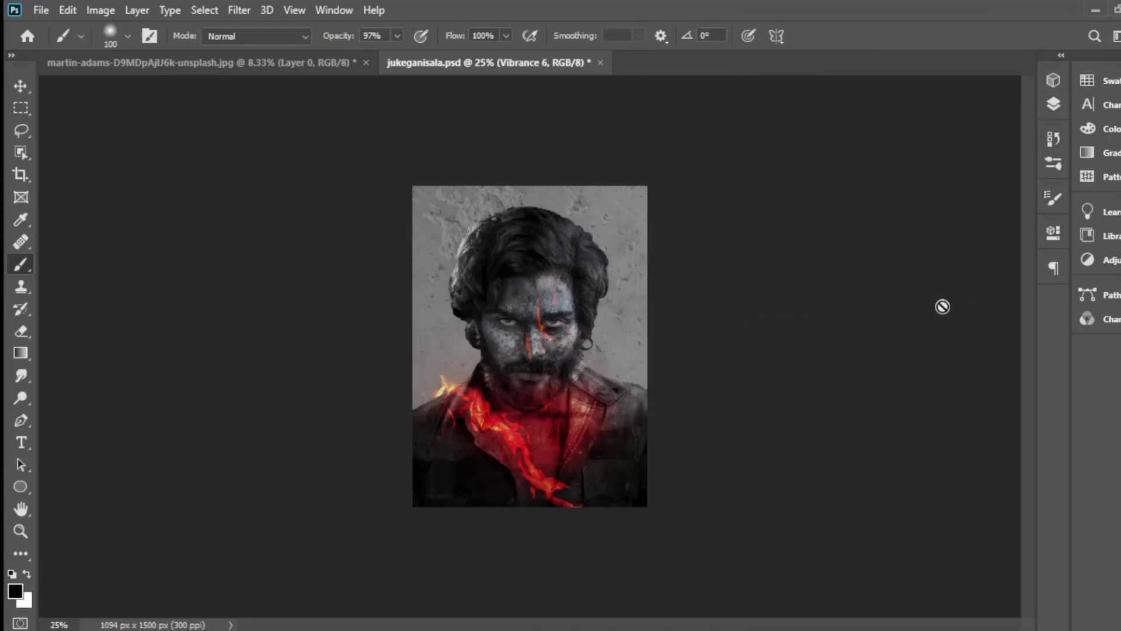
{"action": "left_click", "coordinate": [1053, 103]}
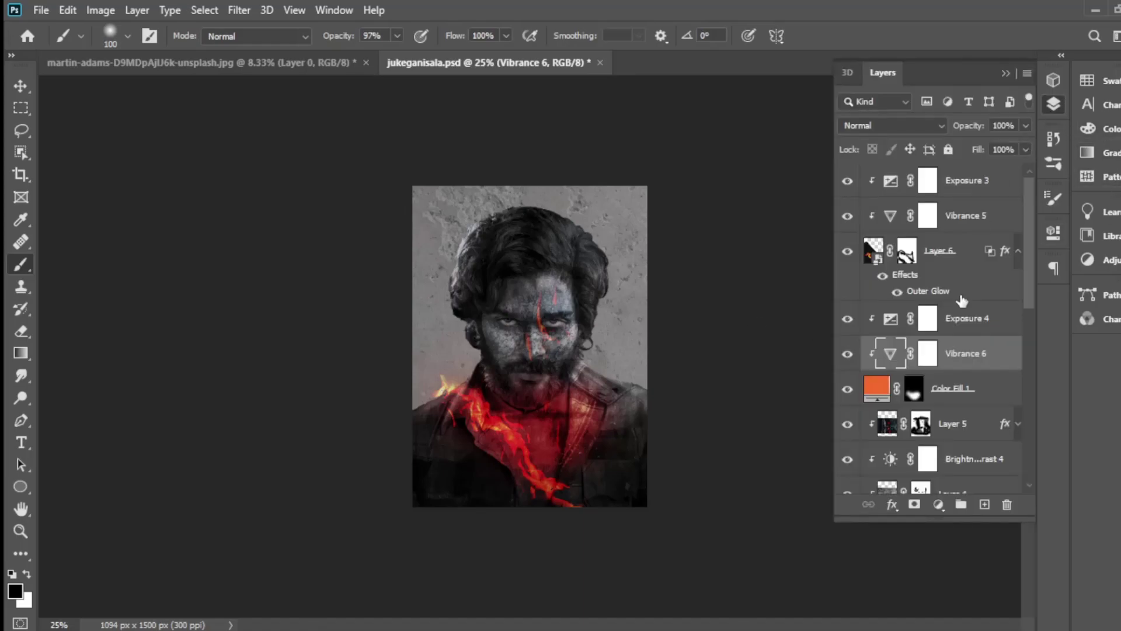
Add a Color Balance adjustment with Midtones Cyan-Red at +14
{"action": "left_click", "coordinate": [939, 504]}
{"action": "left_click", "coordinate": [985, 353]}
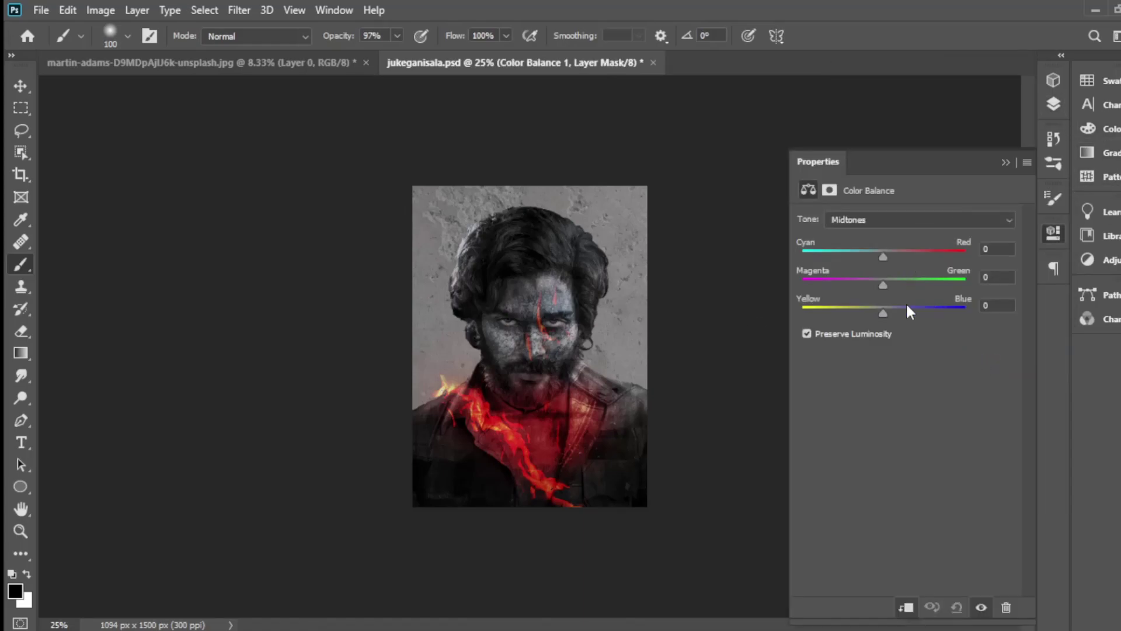
{"action": "mouse_move", "coordinate": [898, 258]}
{"action": "left_mouse_down"}
{"action": "mouse_move", "coordinate": [923, 258]}
{"action": "mouse_move", "coordinate": [877, 269]}
{"action": "left_mouse_up"}
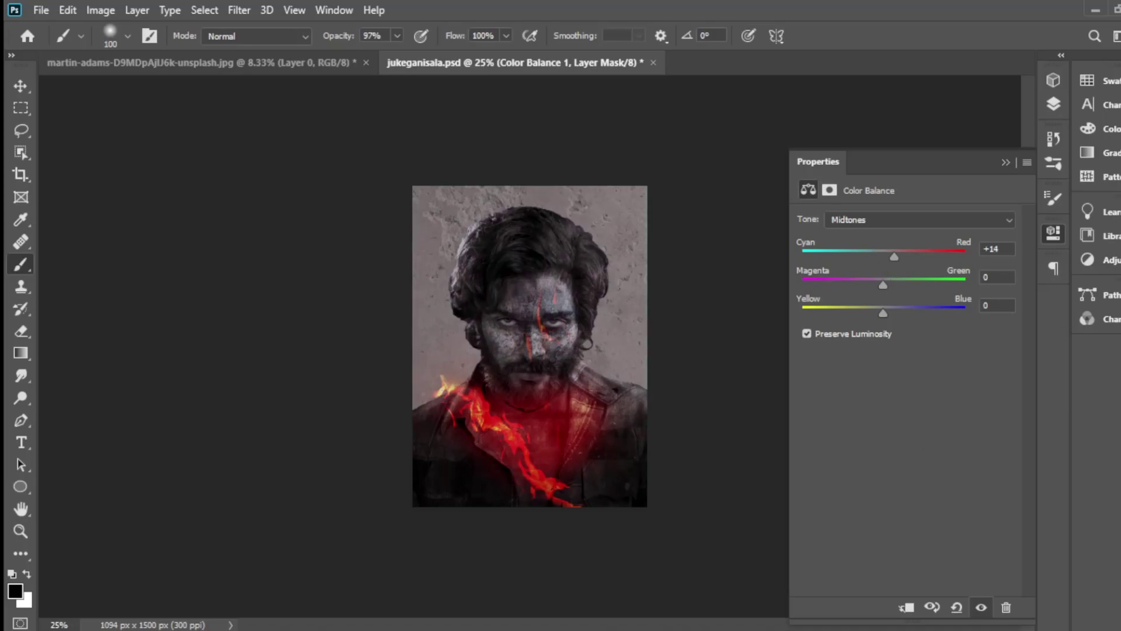
{"action": "left_click", "coordinate": [1053, 235]}
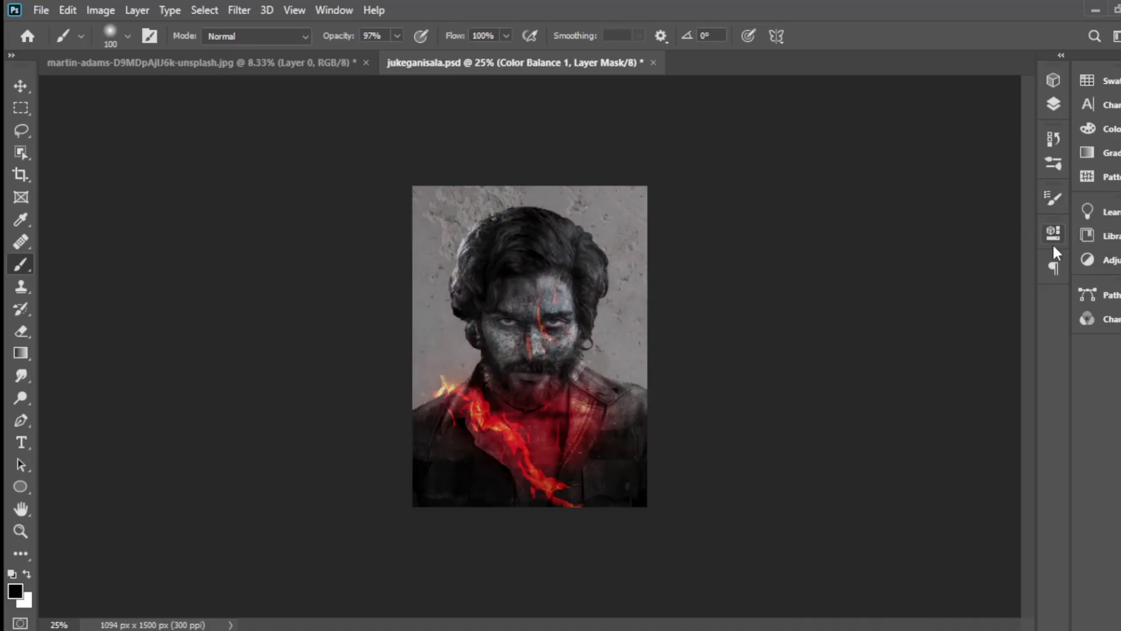
Place the fire photo into the document, scaled and positioned over the canvas
{"action": "left_click", "coordinate": [1053, 107]}
{"action": "left_click", "coordinate": [41, 10]}
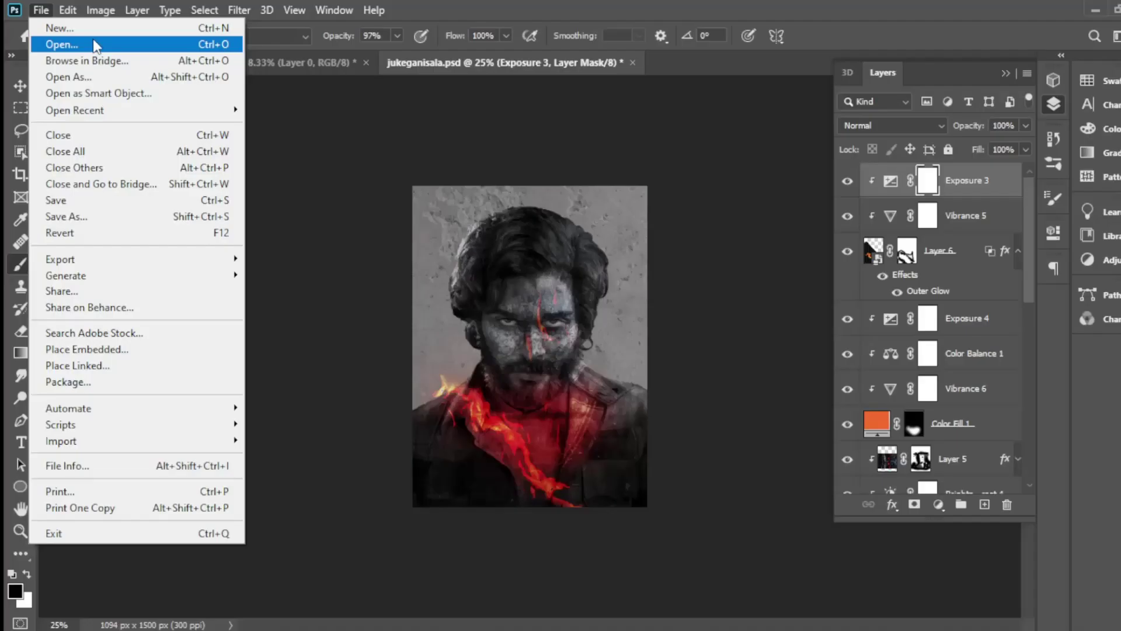
{"action": "left_click_drag", "start_coordinate": [683, 591], "coordinate": [550, 388]}
{"action": "left_click_drag", "start_coordinate": [462, 282], "coordinate": [546, 468]}
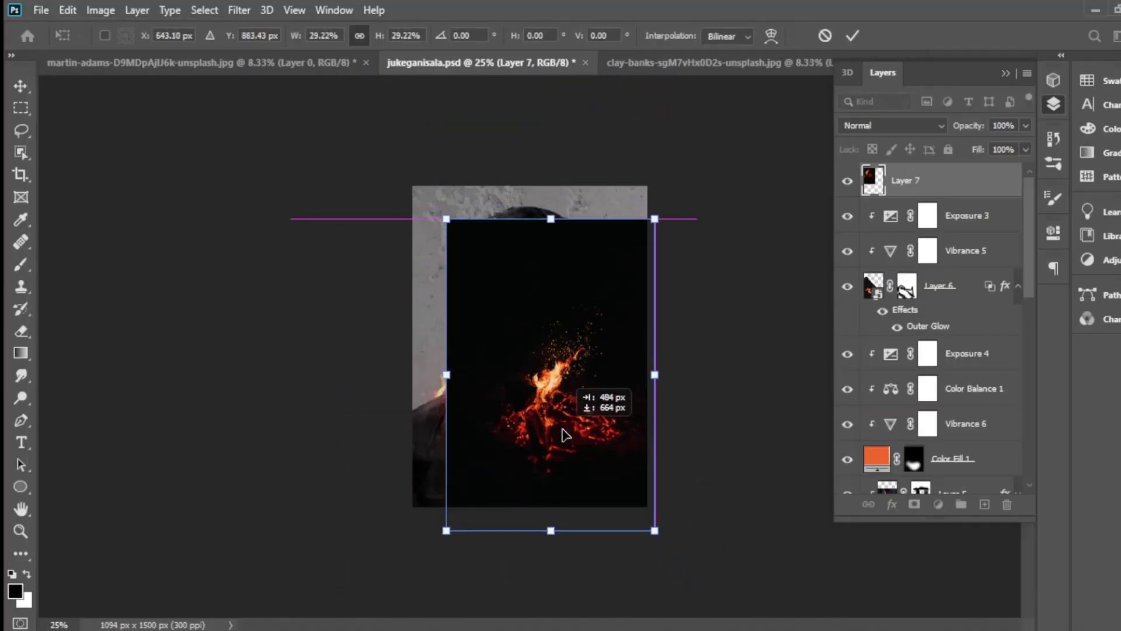
{"action": "left_click_drag", "start_coordinate": [634, 266], "coordinate": [728, 177]}
{"action": "left_click_drag", "start_coordinate": [576, 465], "coordinate": [563, 479]}
{"action": "key", "text": "Return"}
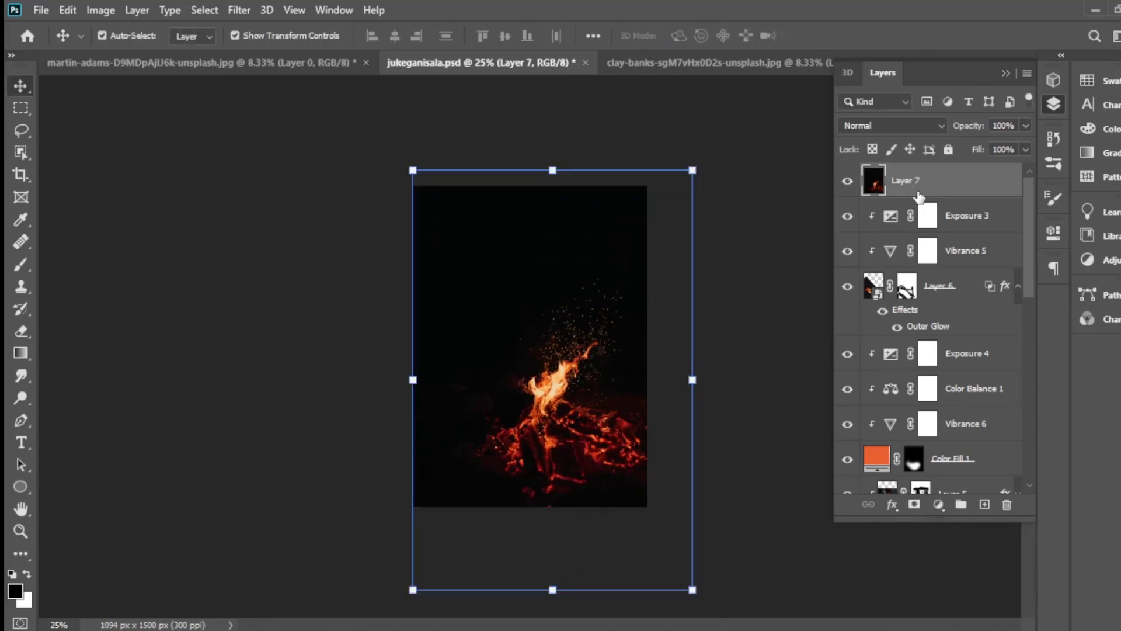
Blend Layer 7 with Linear Dodge (Add), enlarge it over the chest, and move it below Layer 2
{"action": "right_click", "coordinate": [951, 180]}
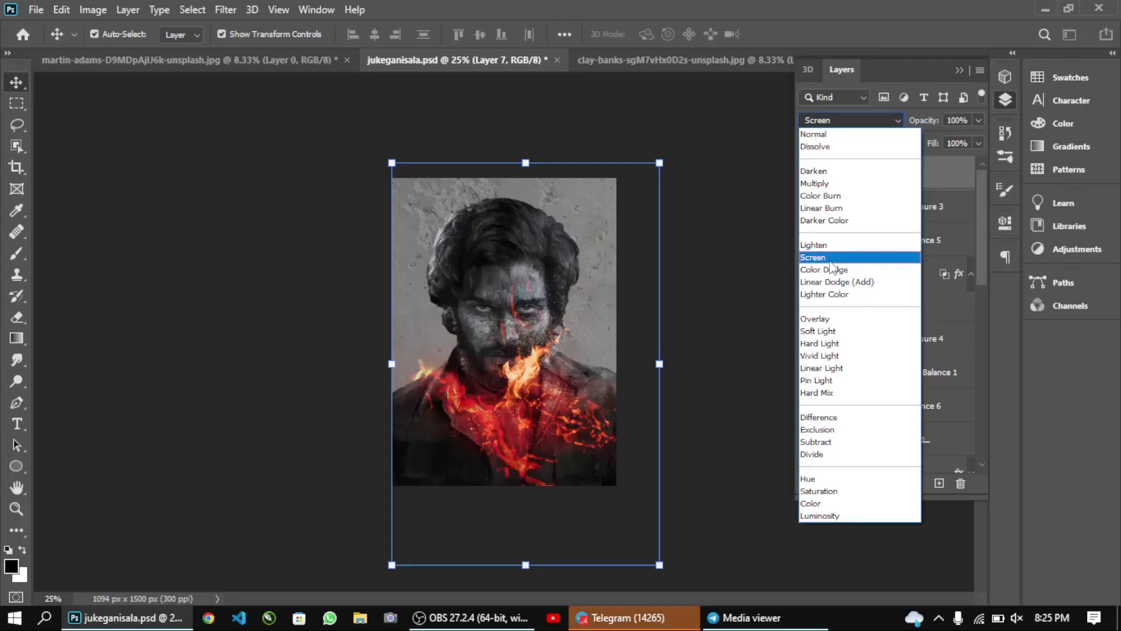
{"action": "left_click", "coordinate": [829, 256]}
{"action": "left_click", "coordinate": [849, 119]}
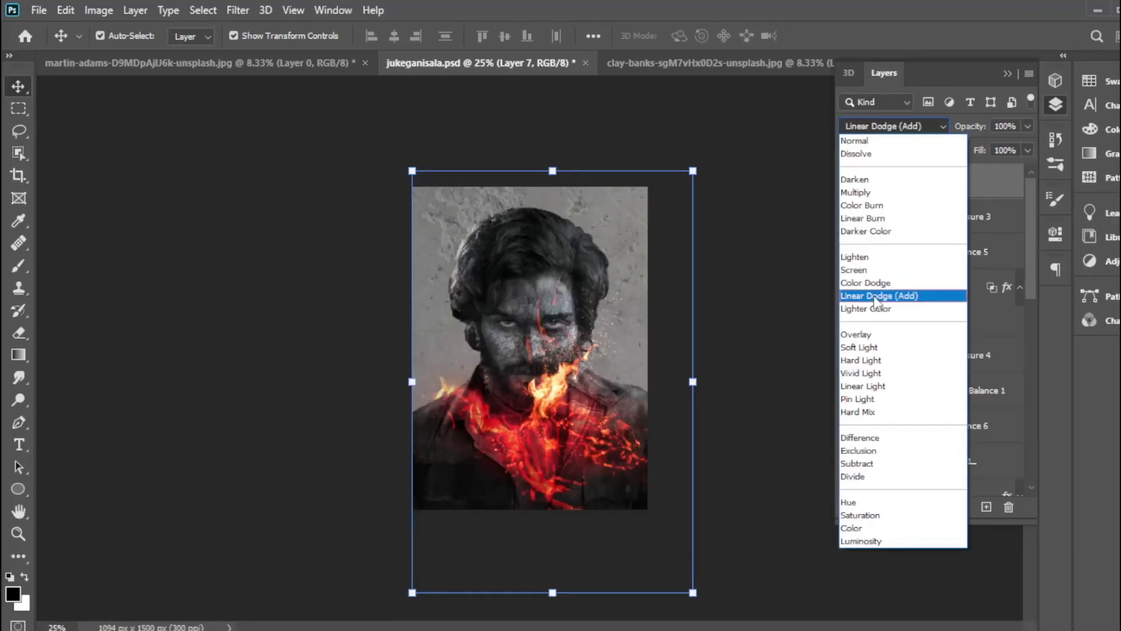
{"action": "left_click", "coordinate": [876, 296]}
{"action": "left_click_drag", "start_coordinate": [693, 171], "coordinate": [728, 117]}
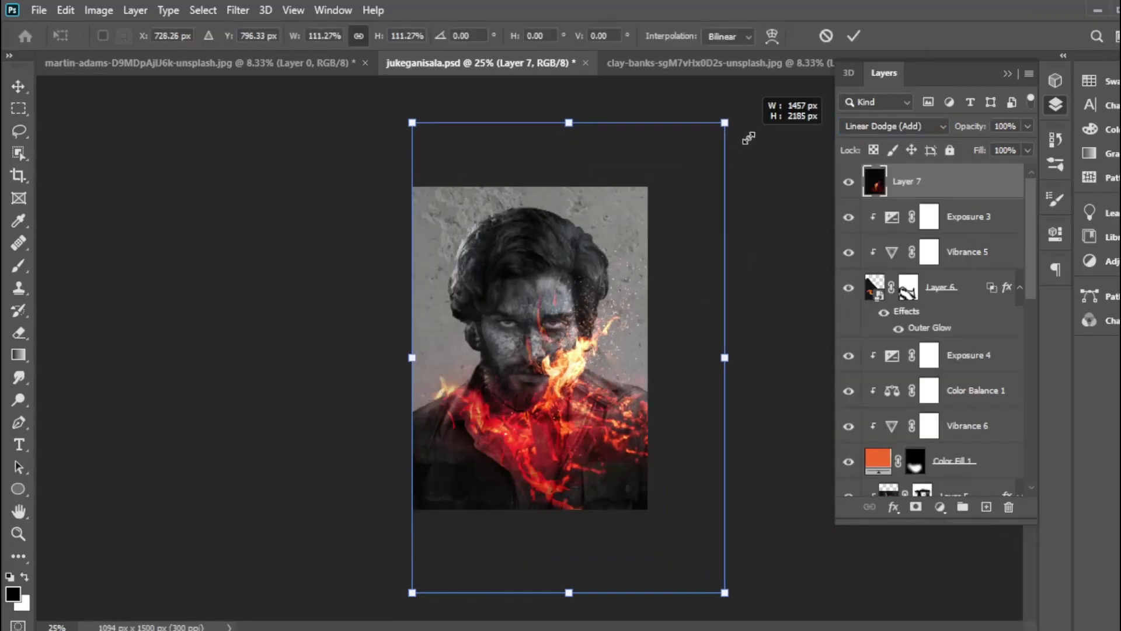
{"action": "left_click_drag", "start_coordinate": [602, 409], "coordinate": [584, 367]}
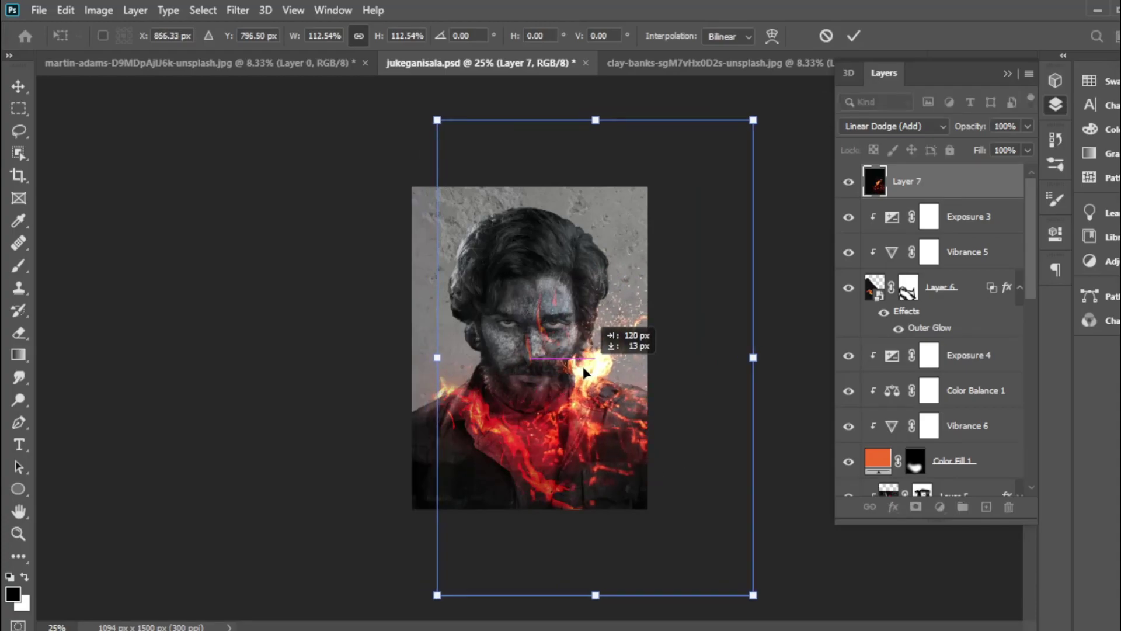
{"action": "key", "text": "Return"}
{"action": "mouse_move", "coordinate": [905, 181]}
{"action": "left_mouse_down"}
{"action": "mouse_move", "coordinate": [1010, 546]}
{"action": "mouse_move", "coordinate": [978, 455]}
{"action": "left_mouse_up"}
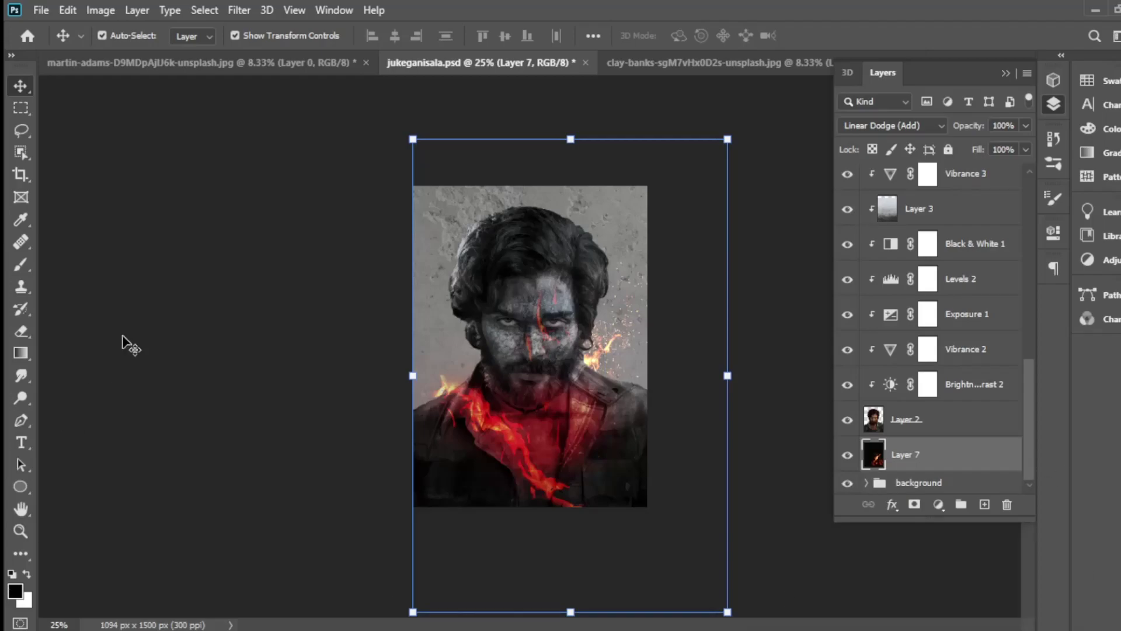
Set Layer 7 to Lighten, rotate it about -30°, skew and widen it, then apply
{"action": "left_click_drag", "start_coordinate": [626, 360], "coordinate": [671, 280]}
{"action": "key", "text": "Return"}
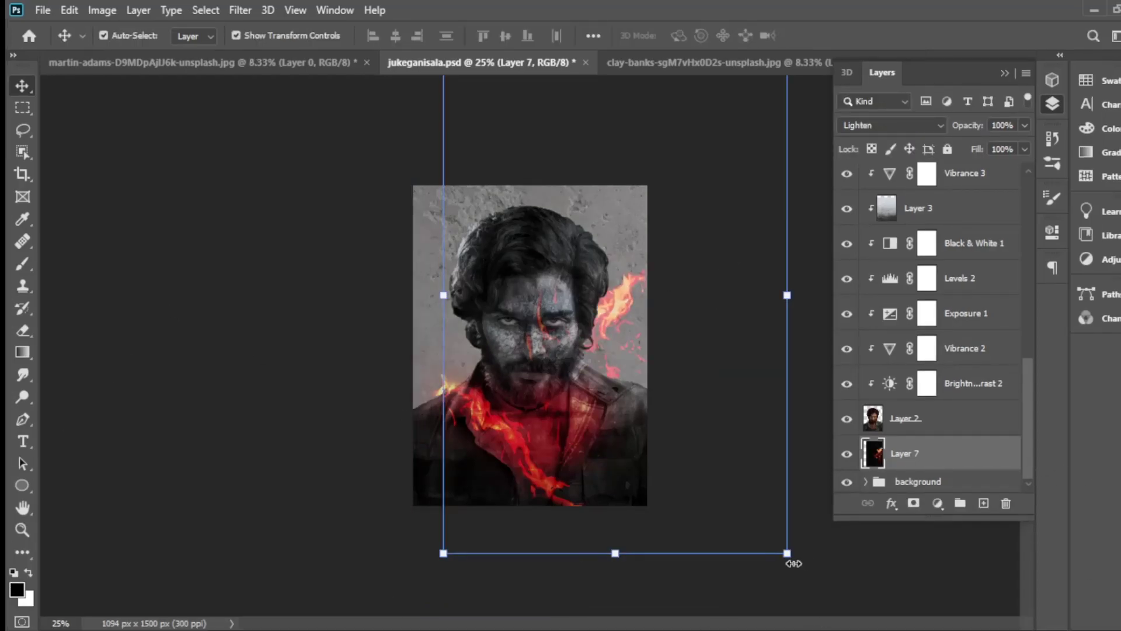
{"action": "mouse_move", "coordinate": [791, 564]}
{"action": "left_mouse_down"}
{"action": "mouse_move", "coordinate": [914, 203]}
{"action": "mouse_move", "coordinate": [814, 380]}
{"action": "left_mouse_up"}
{"action": "left_click_drag", "start_coordinate": [607, 306], "coordinate": [451, 320]}
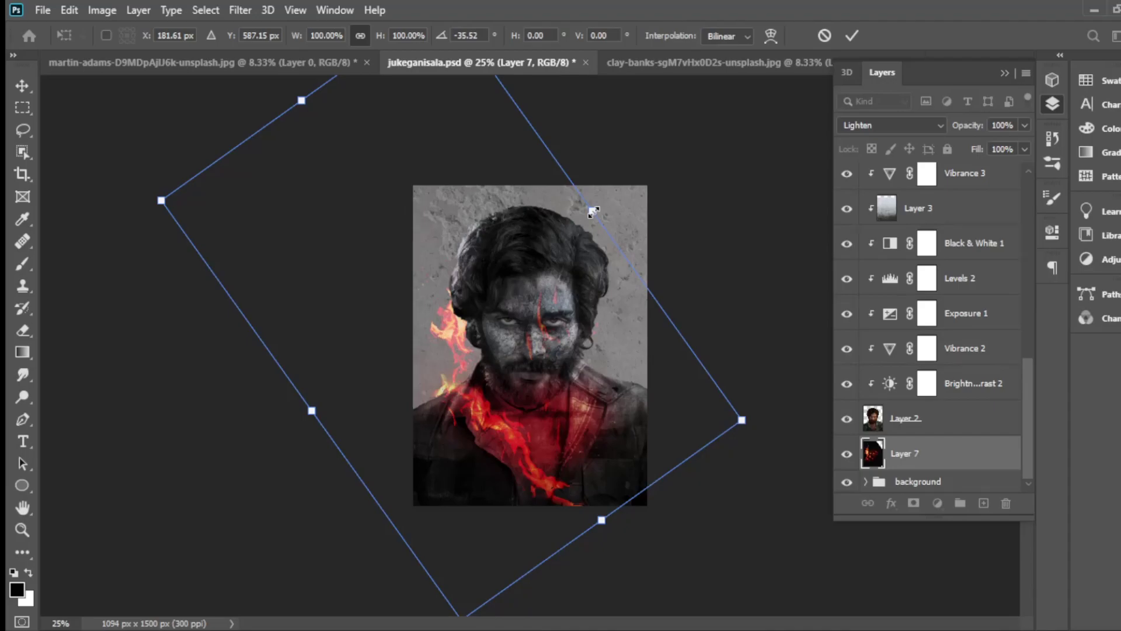
{"action": "mouse_move", "coordinate": [593, 212]}
{"action": "left_mouse_down"}
{"action": "mouse_move", "coordinate": [641, 189]}
{"action": "mouse_move", "coordinate": [613, 190]}
{"action": "mouse_move", "coordinate": [635, 223]}
{"action": "left_mouse_up"}
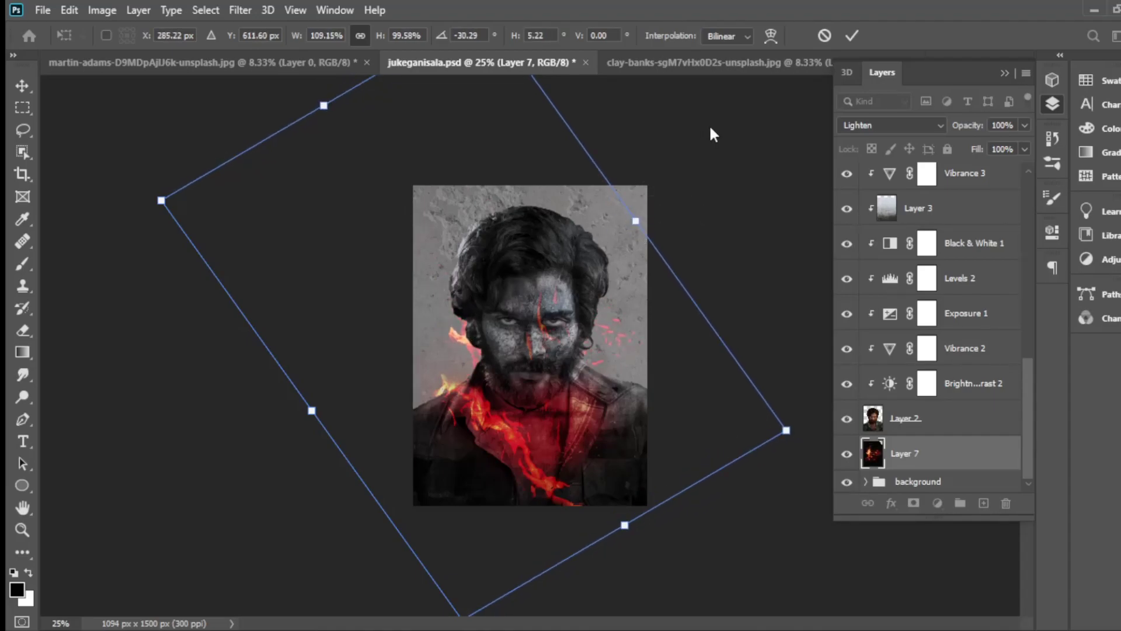
{"action": "left_click", "coordinate": [852, 36]}
{"action": "right_click", "coordinate": [599, 333]}
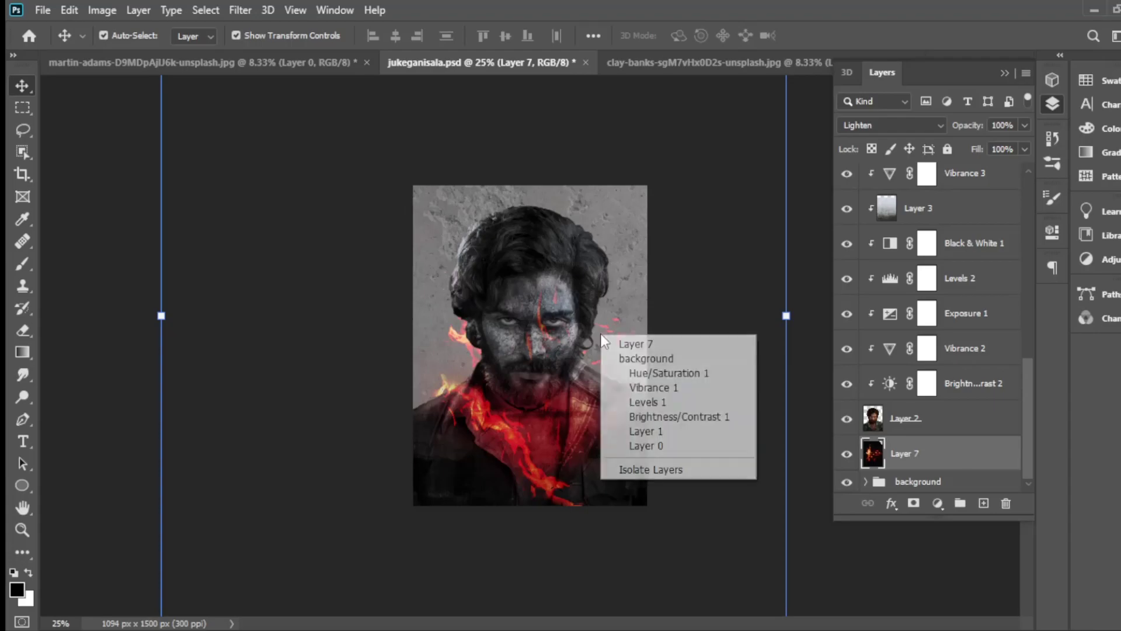
{"action": "key", "text": "Escape"}
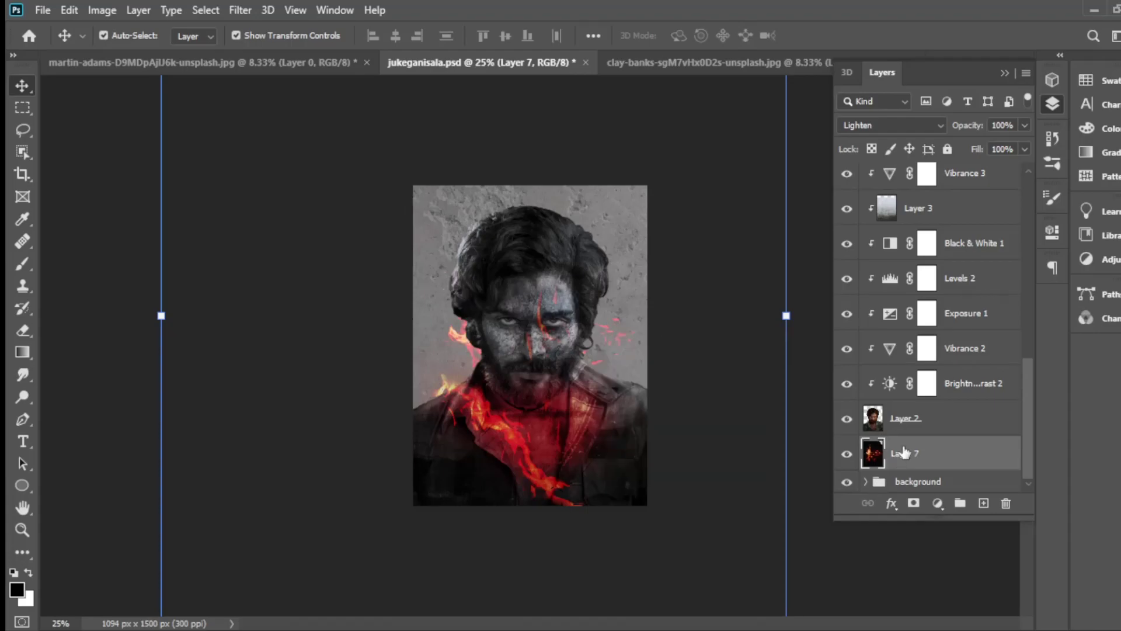
Warp Layer 7 on a 4 x 4 grid, dragging the central point to wrap flames around the face
{"action": "key", "text": "ctrl+t"}
{"action": "right_click", "coordinate": [528, 297]}
{"action": "key", "text": "Escape"}
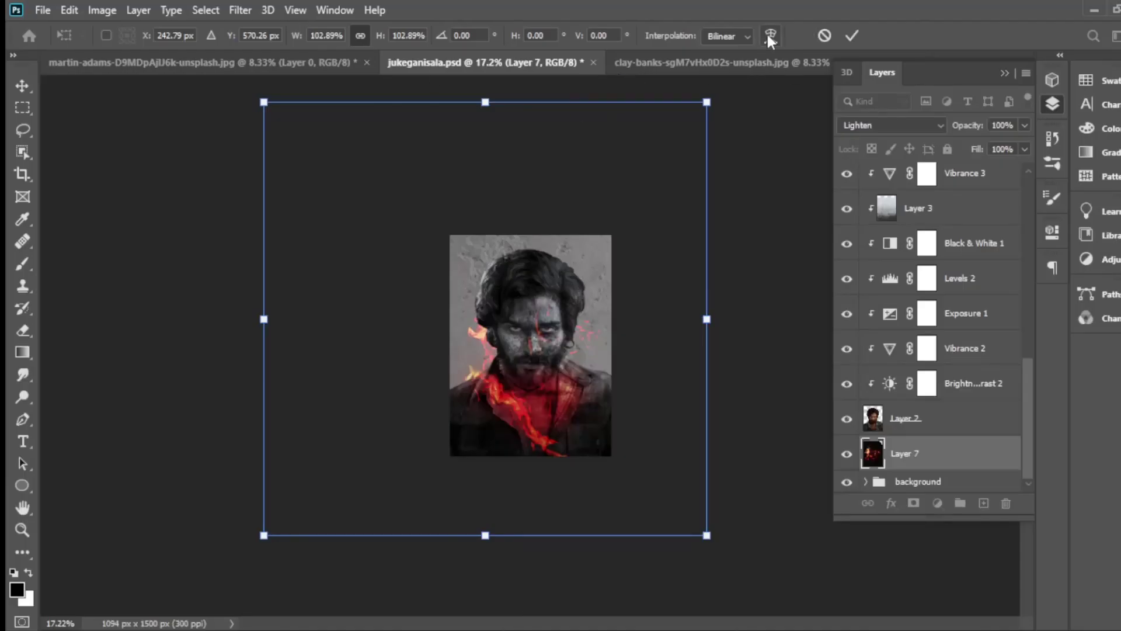
{"action": "left_click", "coordinate": [771, 36]}
{"action": "left_click", "coordinate": [332, 36]}
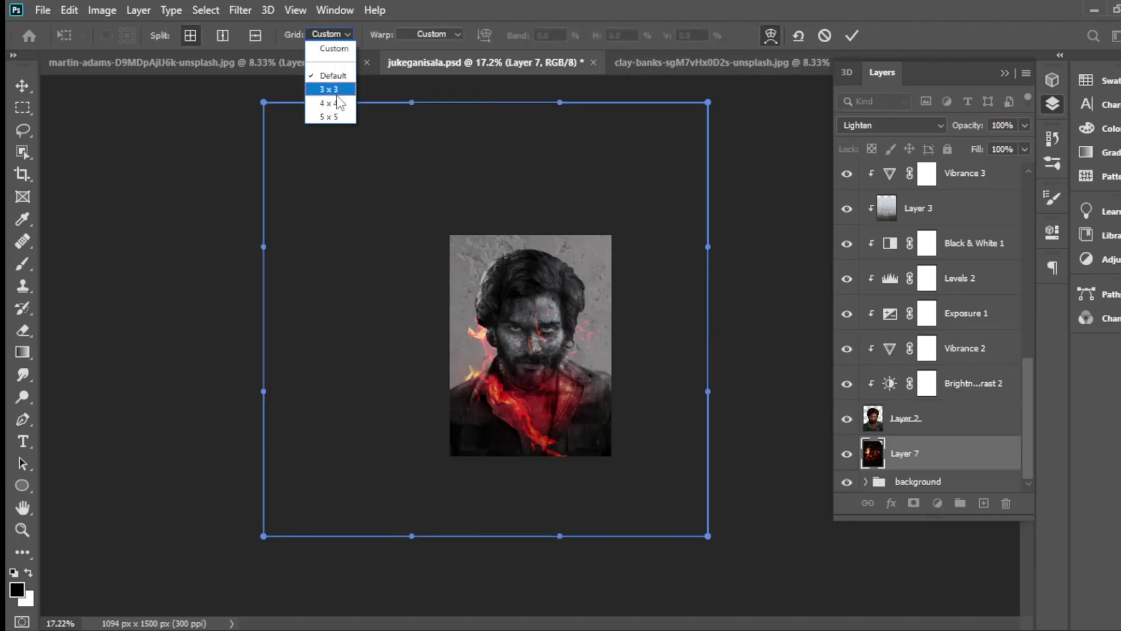
{"action": "left_click", "coordinate": [333, 103]}
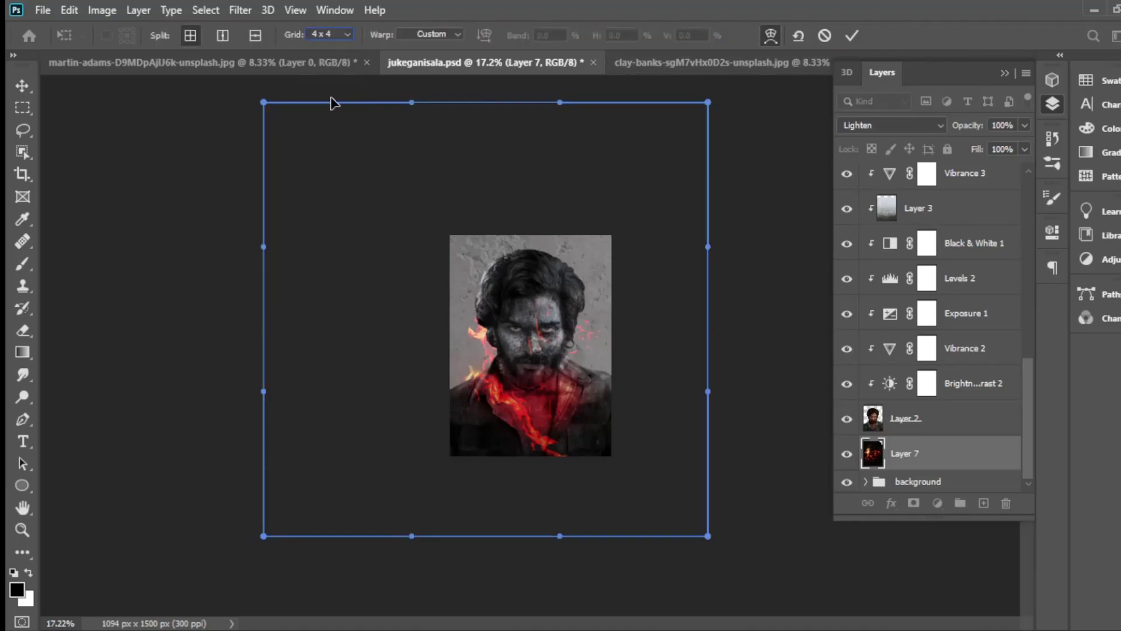
{"action": "left_click", "coordinate": [375, 210]}
{"action": "left_click_drag", "start_coordinate": [486, 320], "coordinate": [487, 328]}
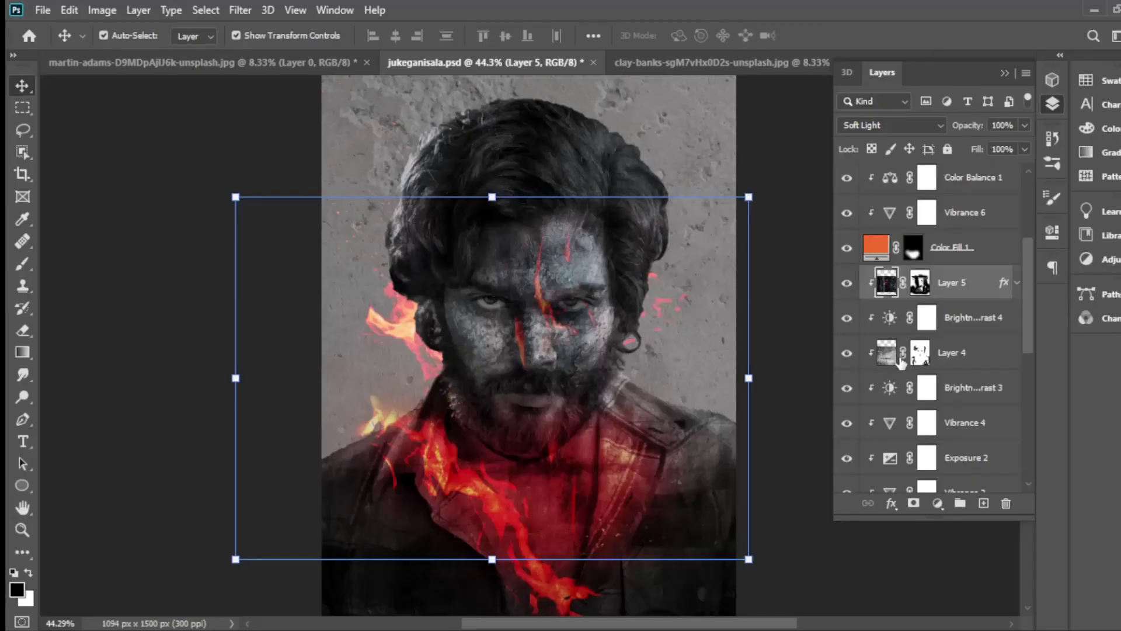
Switch to the Brush at 56% opacity and select the portrait layer Layer 2
{"action": "left_click", "coordinate": [22, 263]}
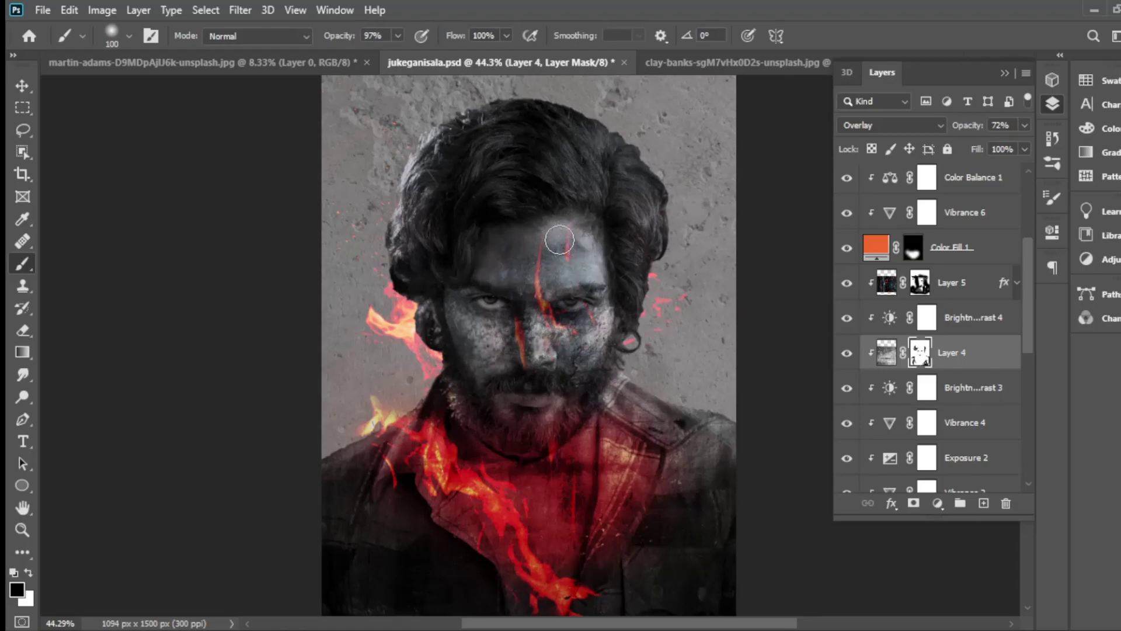
{"action": "left_click_drag", "start_coordinate": [349, 36], "coordinate": [322, 38]}
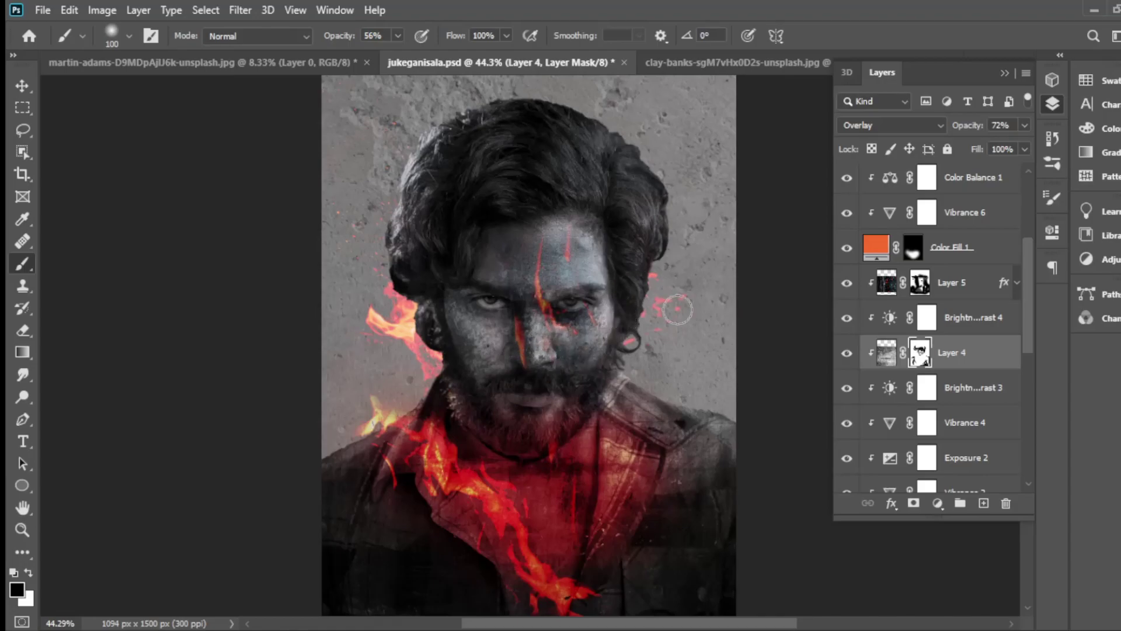
{"action": "left_click", "coordinate": [893, 386]}
Smart Sharpen Layer 2: Amount 290, Radius 0.9, Reduce Noise 72, Shadows Fade 23, Tonal Width 39
{"action": "left_click", "coordinate": [240, 10]}
{"action": "mouse_move", "coordinate": [259, 300]}
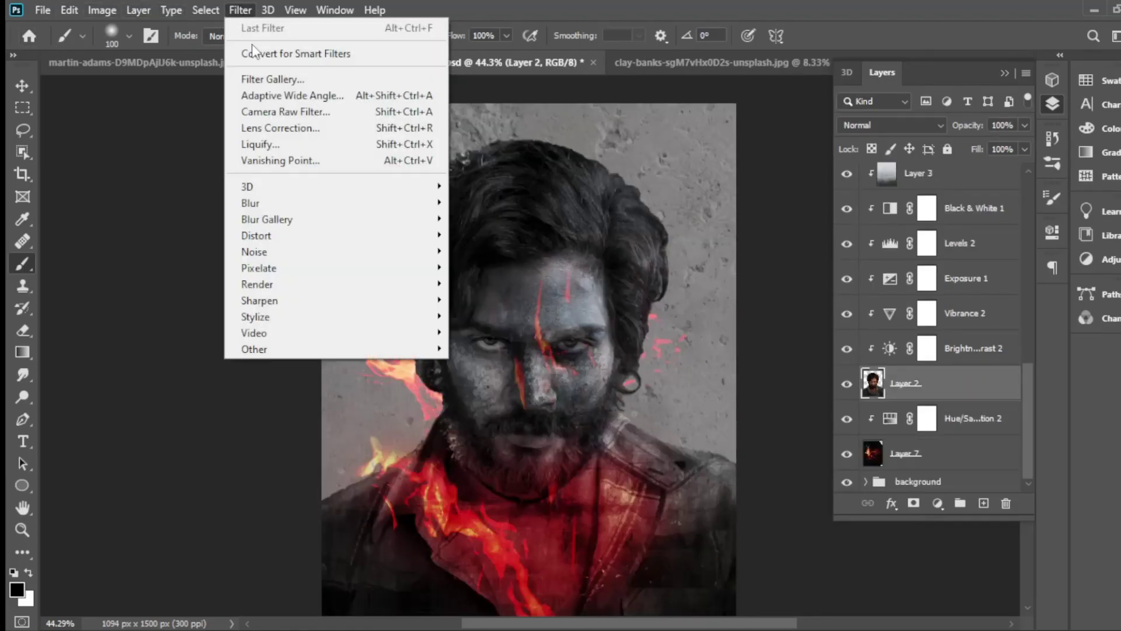
{"action": "left_click", "coordinate": [488, 362]}
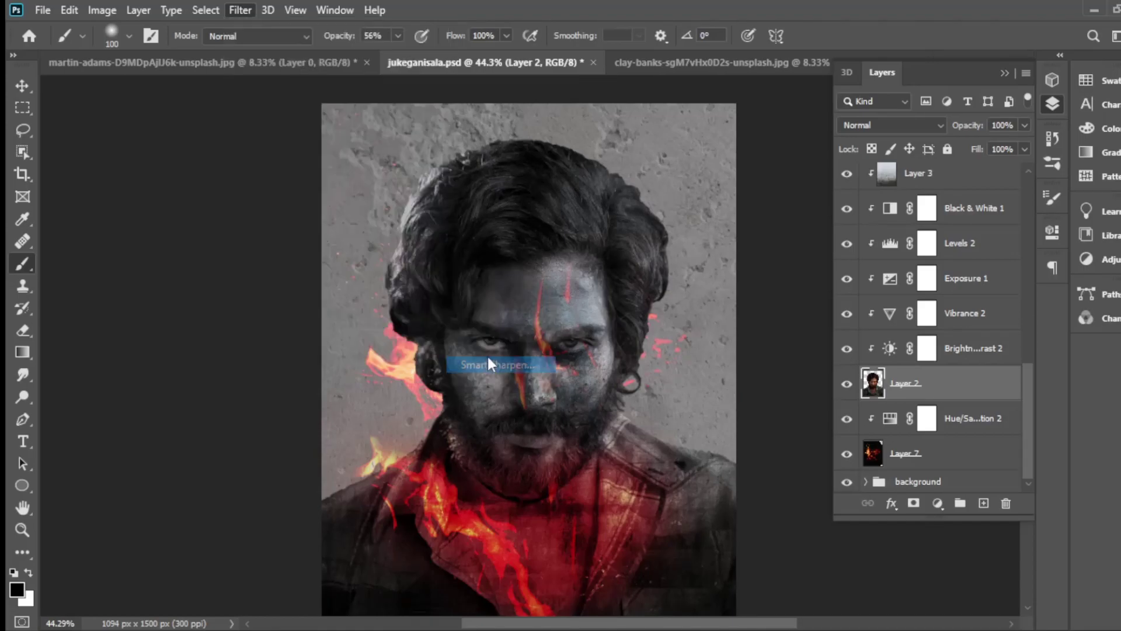
{"action": "left_click_drag", "start_coordinate": [651, 98], "coordinate": [972, 96]}
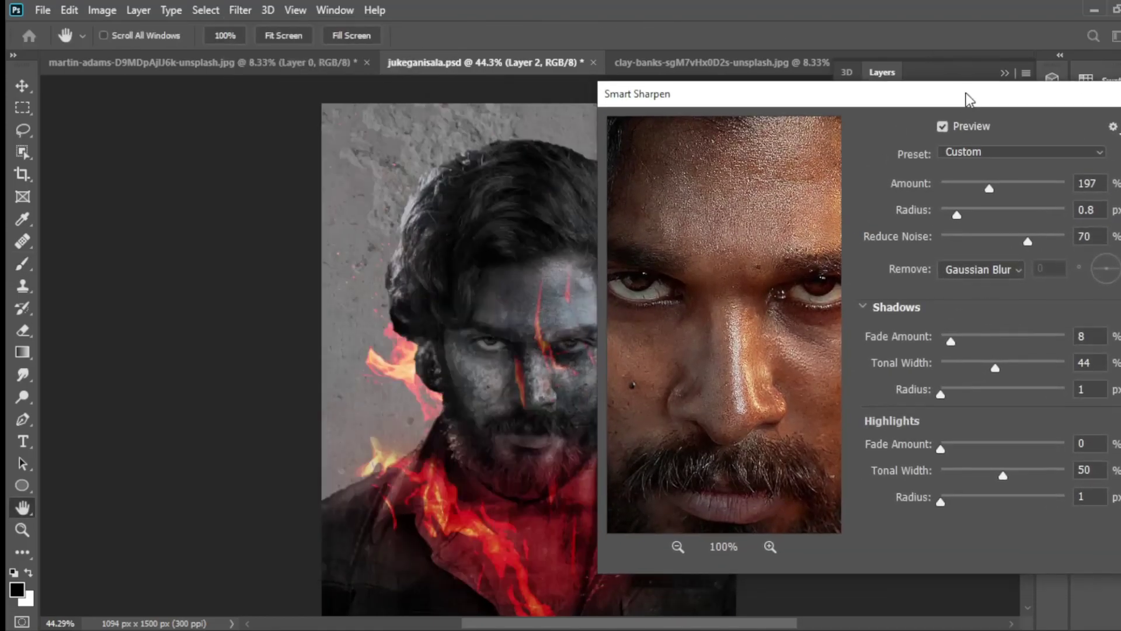
{"action": "left_click_drag", "start_coordinate": [1018, 190], "coordinate": [1022, 192]}
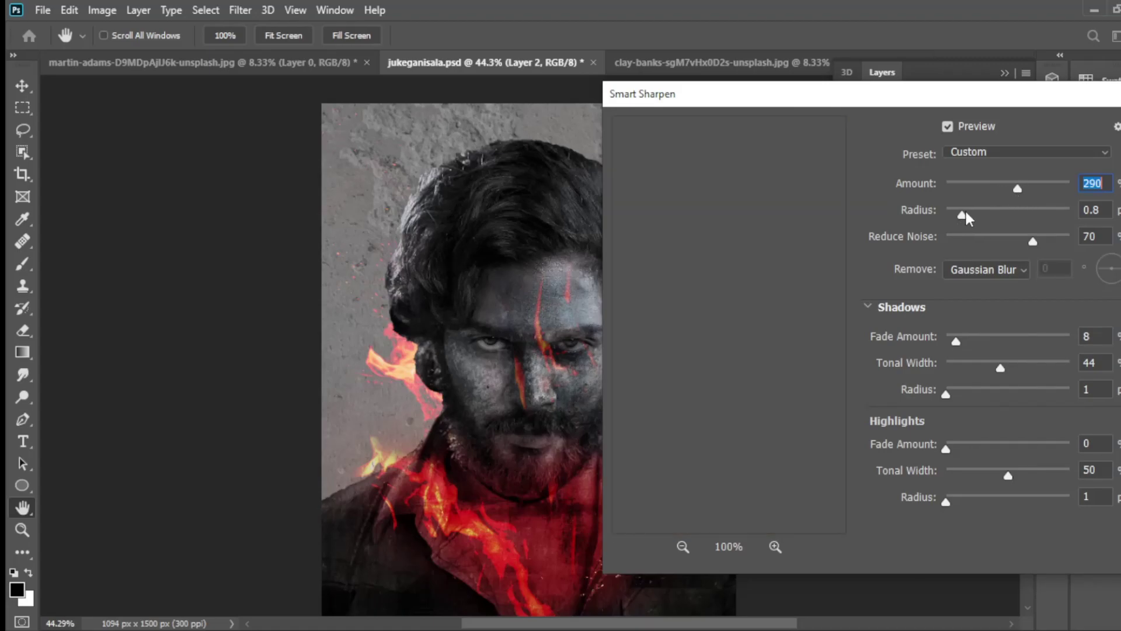
{"action": "mouse_move", "coordinate": [966, 213]}
{"action": "left_mouse_down"}
{"action": "mouse_move", "coordinate": [986, 214]}
{"action": "mouse_move", "coordinate": [965, 216]}
{"action": "left_mouse_up"}
{"action": "left_click", "coordinate": [965, 212]}
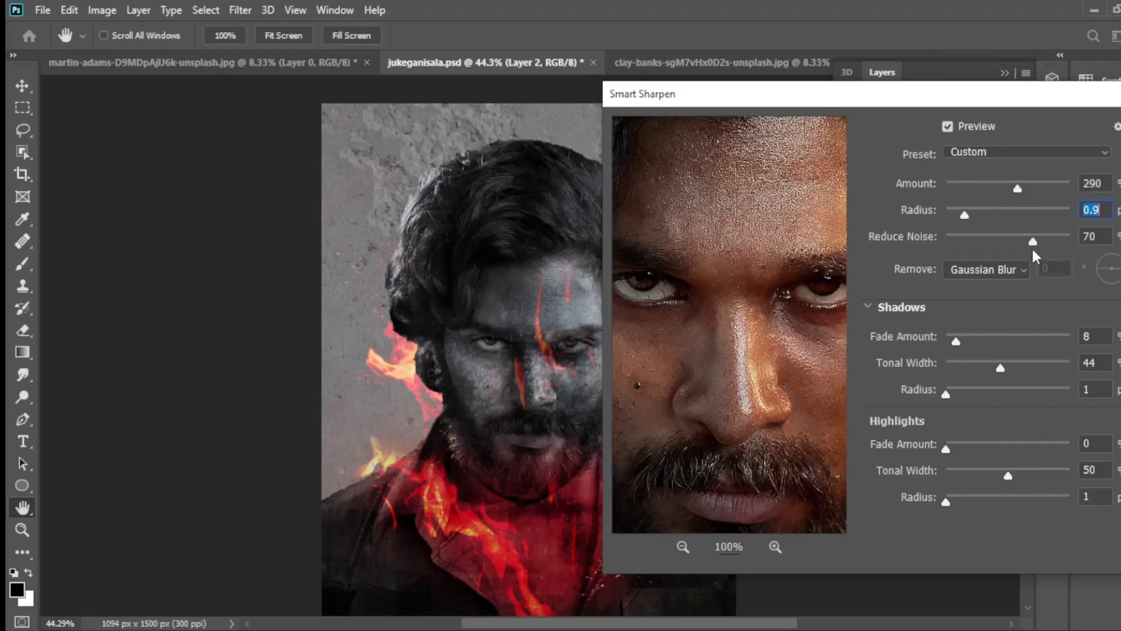
{"action": "left_click_drag", "start_coordinate": [1034, 243], "coordinate": [1035, 244]}
{"action": "left_click_drag", "start_coordinate": [956, 341], "coordinate": [975, 344]}
{"action": "left_click_drag", "start_coordinate": [1001, 369], "coordinate": [994, 369]}
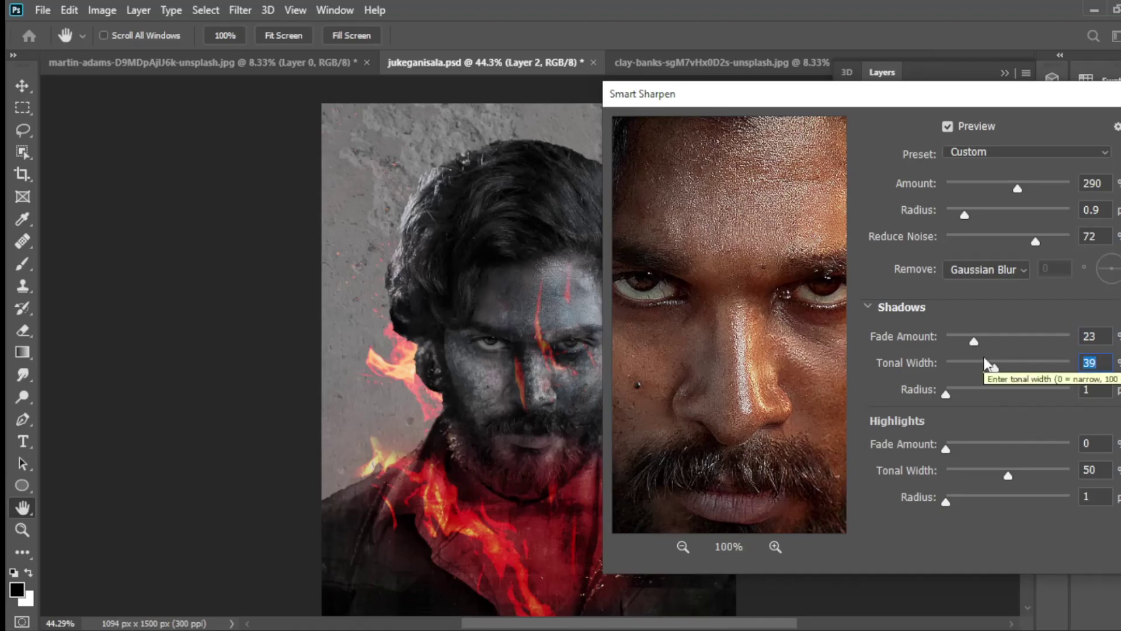
{"action": "left_click_drag", "start_coordinate": [962, 394], "coordinate": [942, 394]}
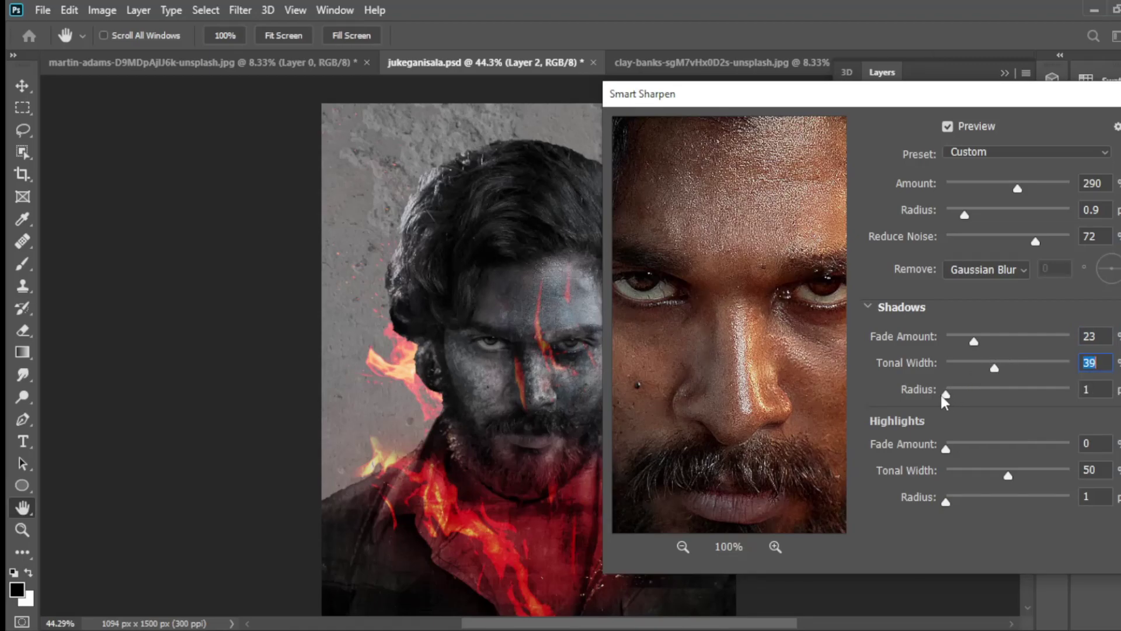
{"action": "key", "text": "Return"}
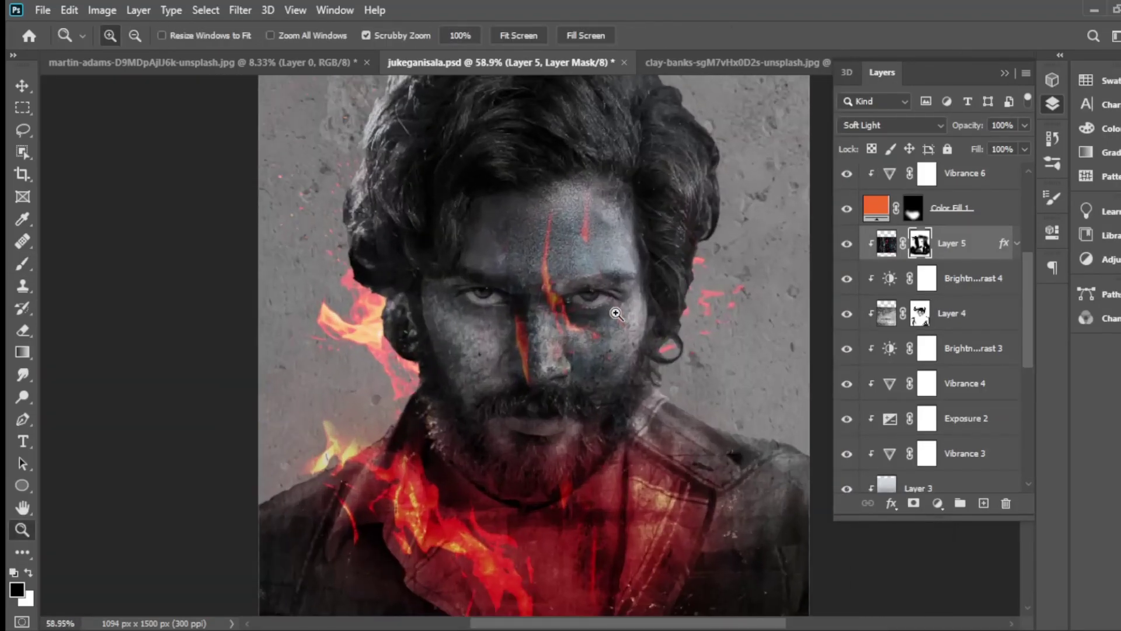
Zoom in on the man's left eye and select the Exposure 3 adjustment layer
{"action": "left_click", "coordinate": [616, 313]}
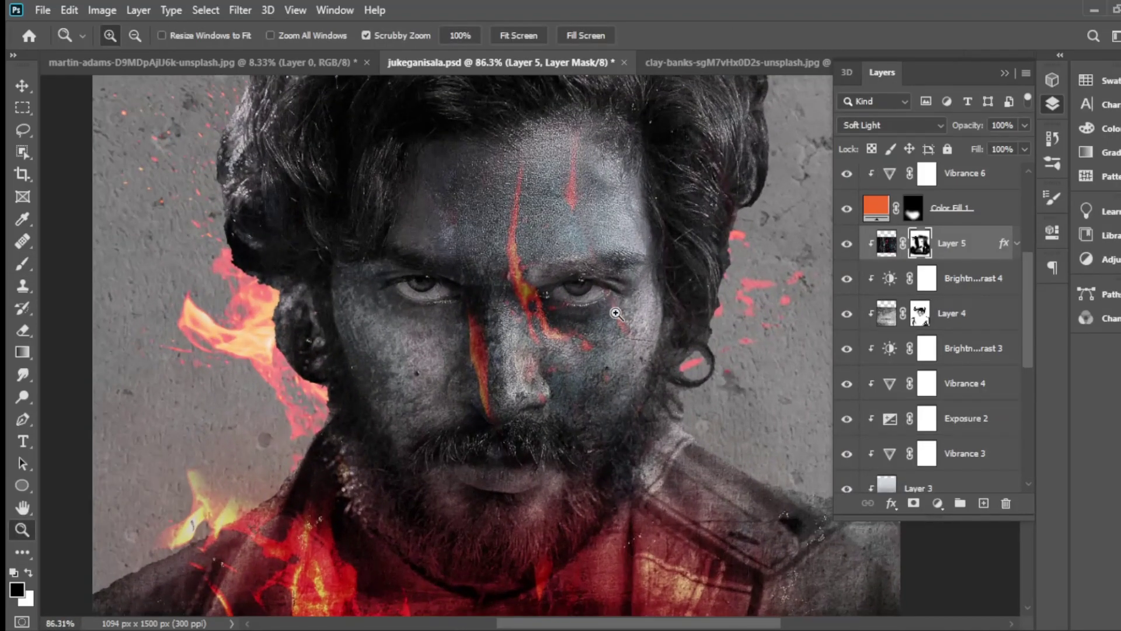
{"action": "left_click", "coordinate": [485, 295]}
{"action": "scroll", "coordinate": [934, 292], "scroll_direction": "up", "scroll_amount": 5}
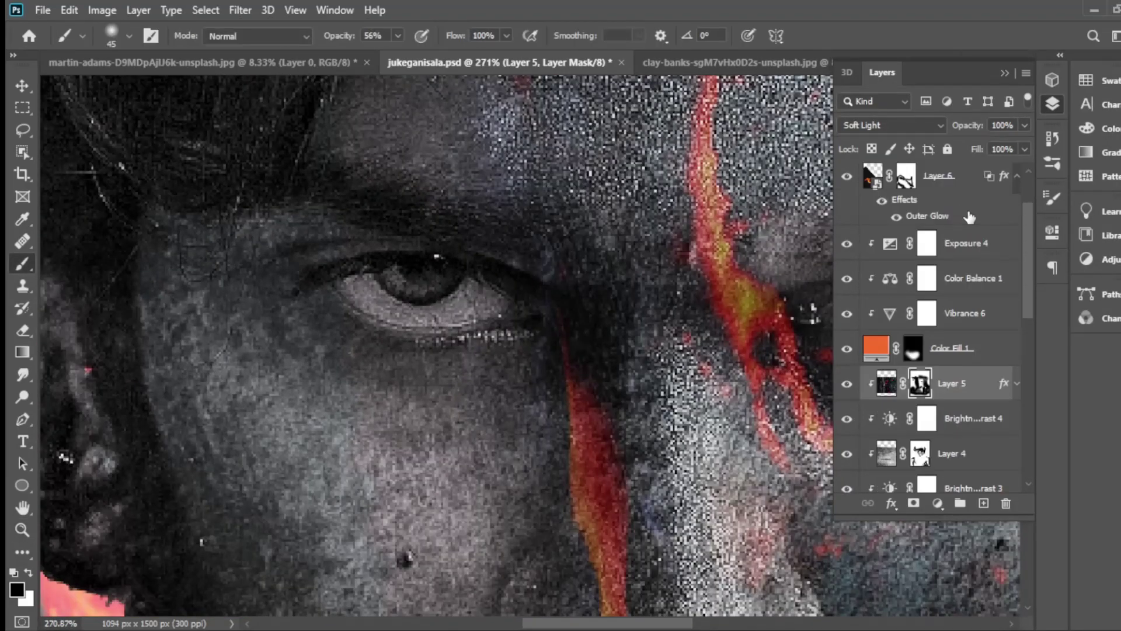
{"action": "left_click", "coordinate": [969, 180]}
{"action": "key", "text": "b"}
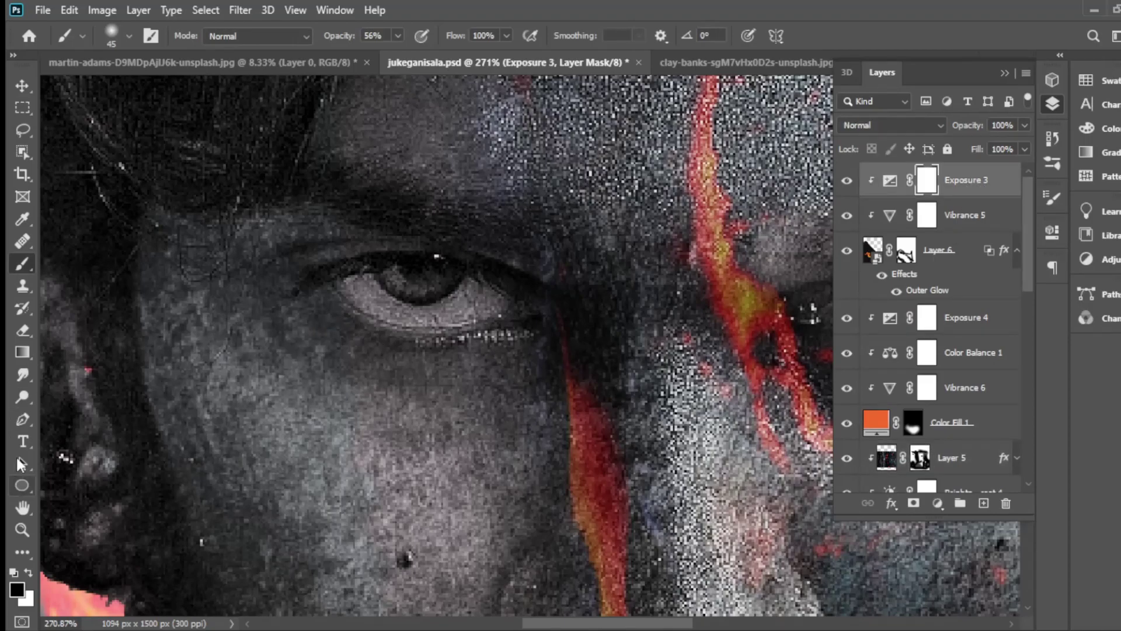
Draw a curved eye-shaped pen outline over the left iris
{"action": "left_click", "coordinate": [22, 419]}
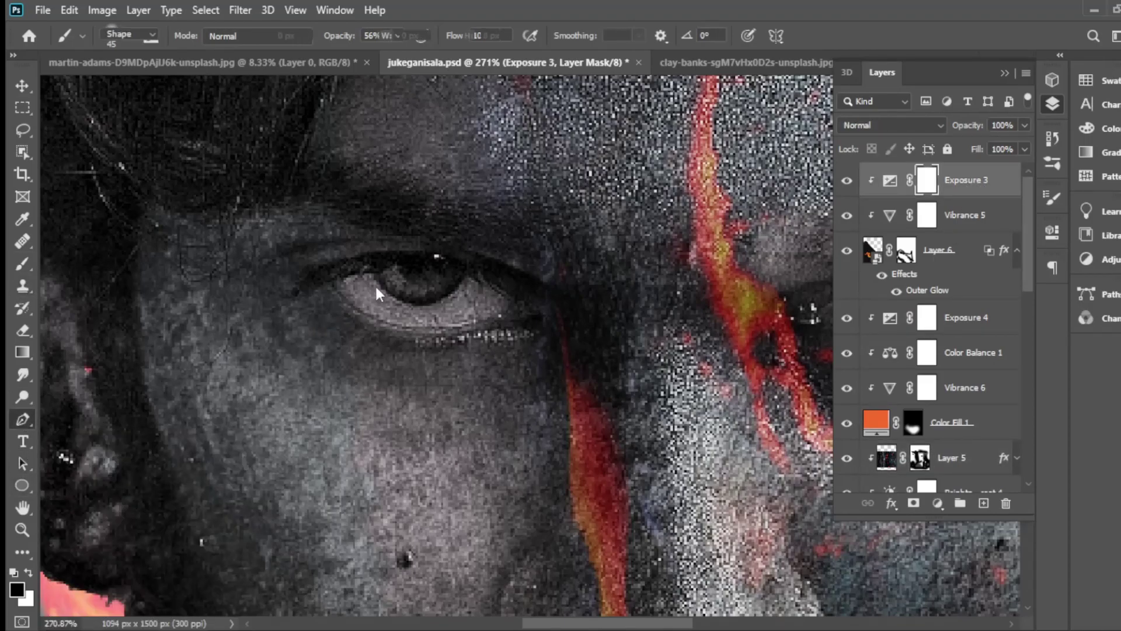
{"action": "left_click", "coordinate": [371, 267]}
{"action": "mouse_move", "coordinate": [464, 267]}
{"action": "left_mouse_down"}
{"action": "mouse_move", "coordinate": [519, 201]}
{"action": "mouse_move", "coordinate": [507, 183]}
{"action": "left_mouse_up"}
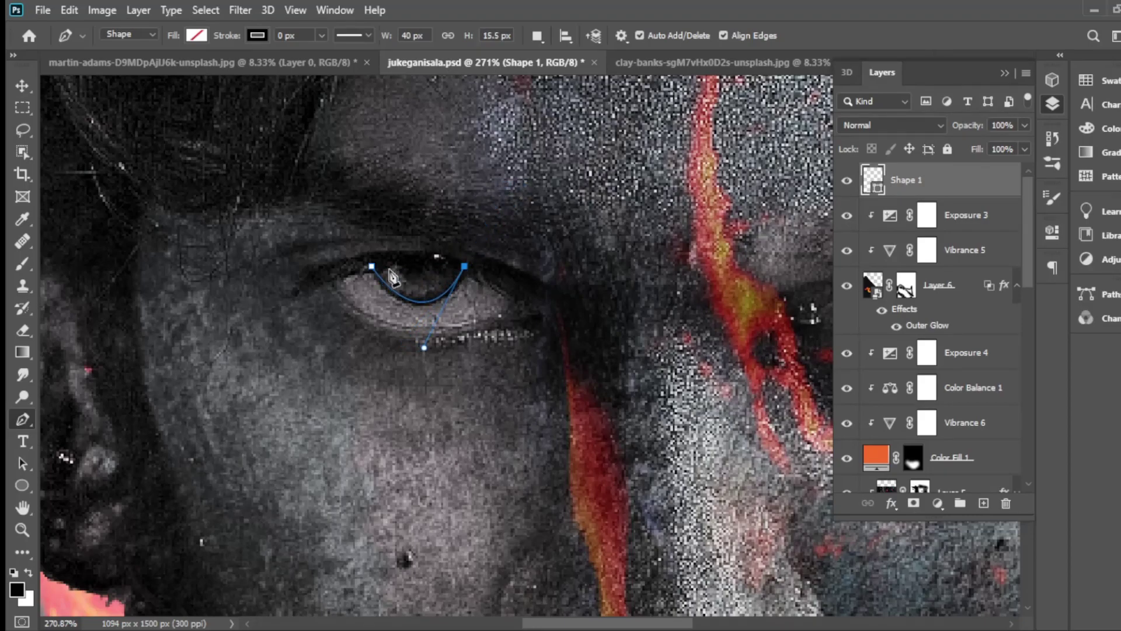
{"action": "left_click_drag", "start_coordinate": [371, 267], "coordinate": [326, 295]}
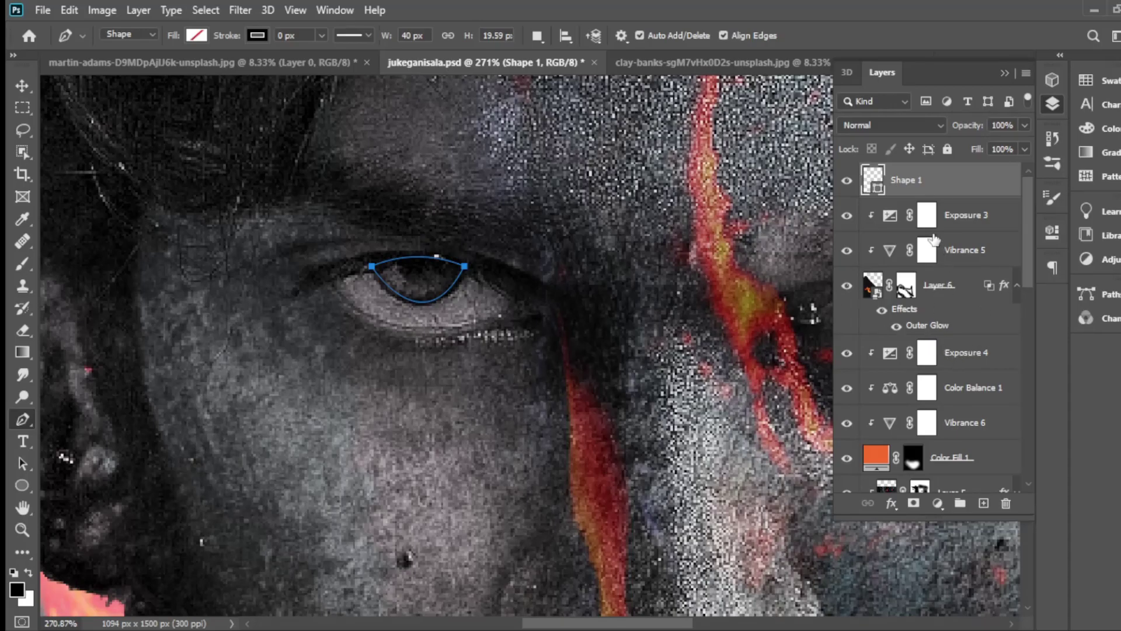
Fill the eye shape with crimson red and turn its path into a selection
{"action": "left_click", "coordinate": [197, 36]}
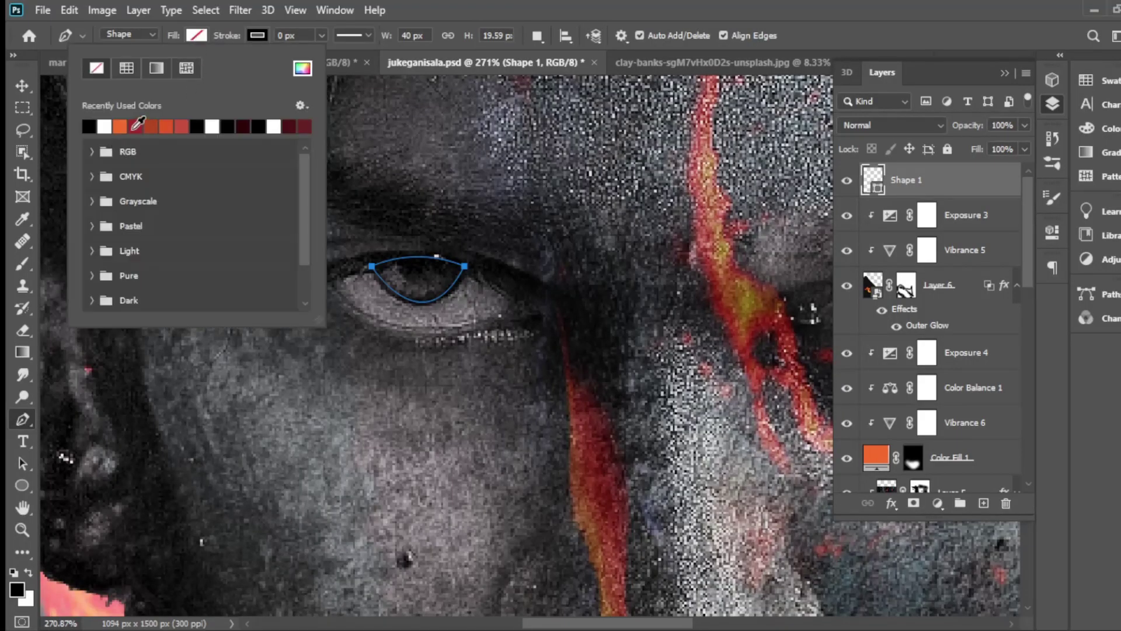
{"action": "left_click", "coordinate": [137, 126]}
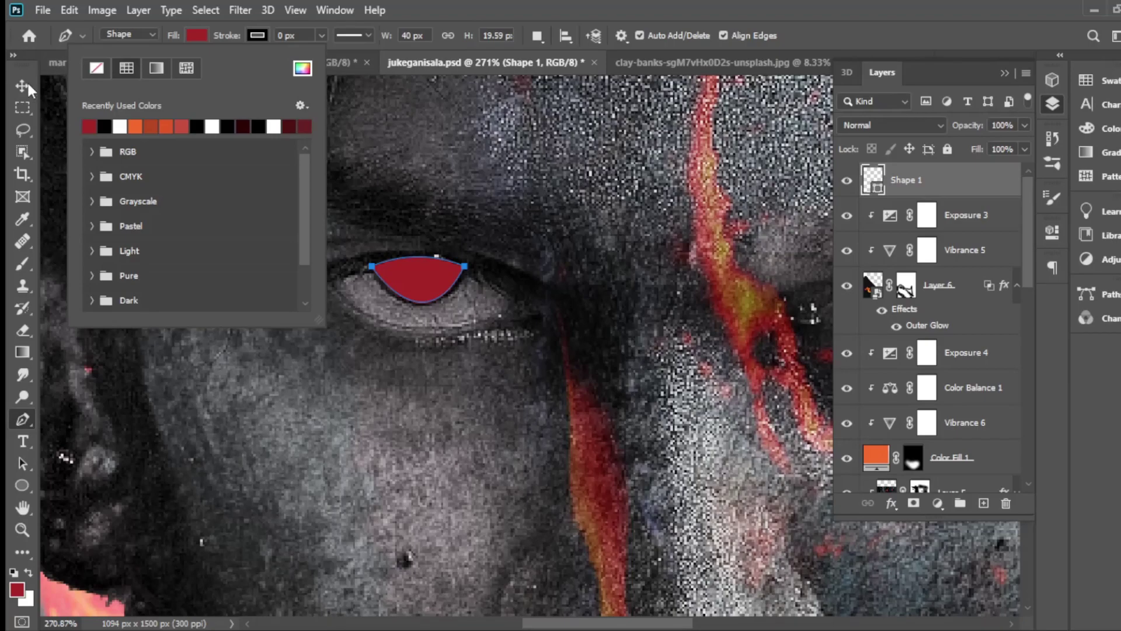
{"action": "left_click", "coordinate": [596, 199]}
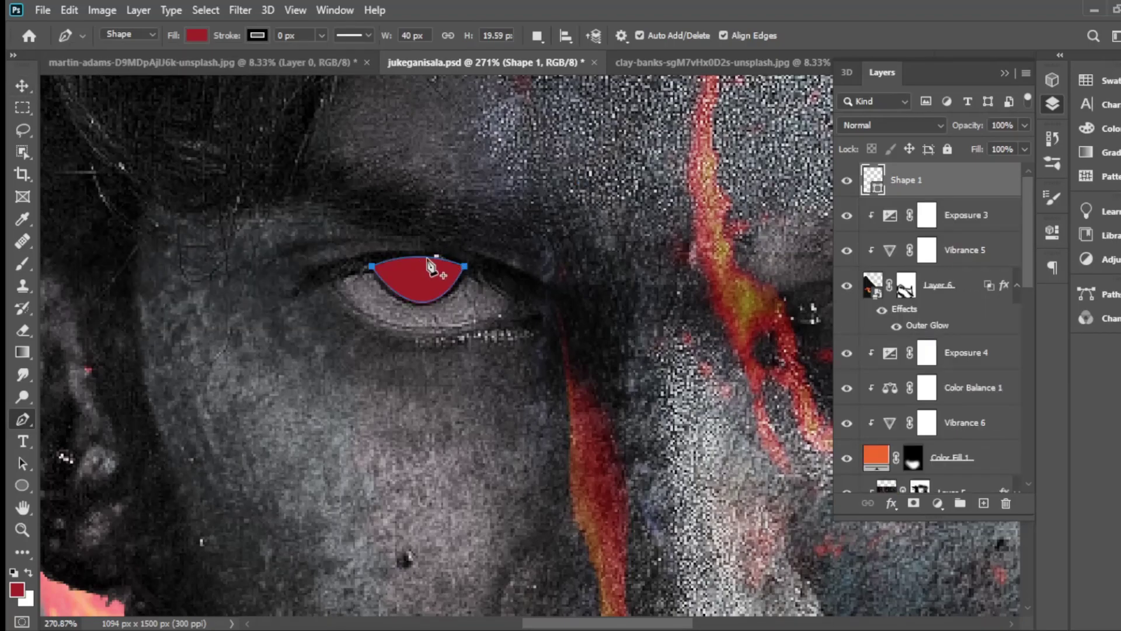
{"action": "right_click", "coordinate": [421, 275]}
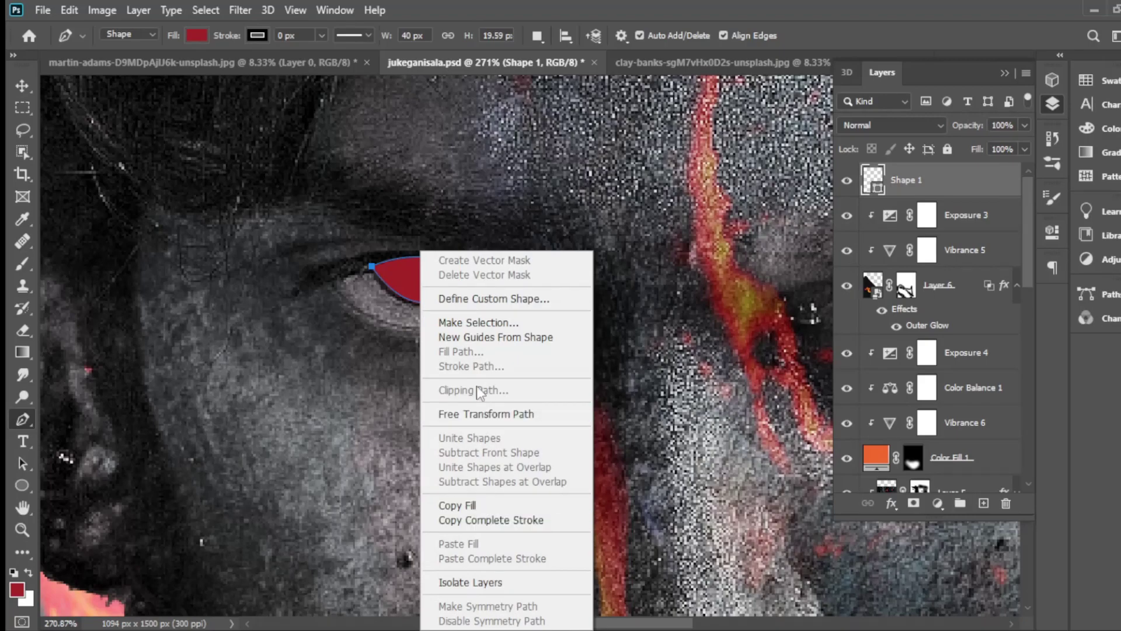
{"action": "left_click", "coordinate": [478, 322]}
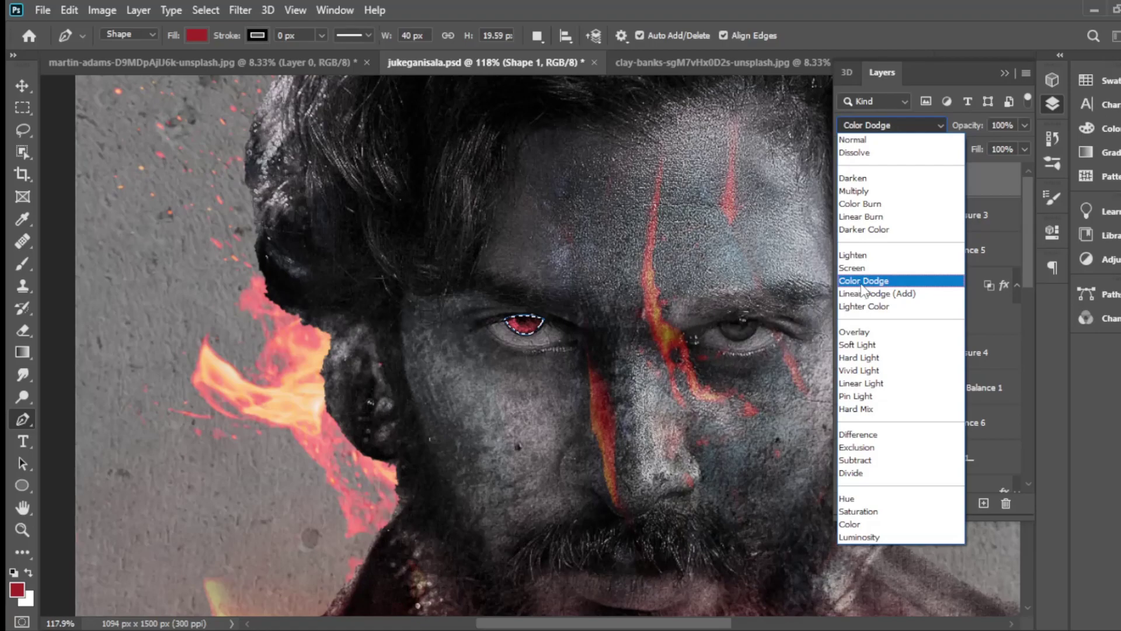
Set Shape 1 to Color Dodge with Outer Glow: opacity 24%, noise 45%, range 79%, jitter 25%
{"action": "left_click", "coordinate": [863, 281]}
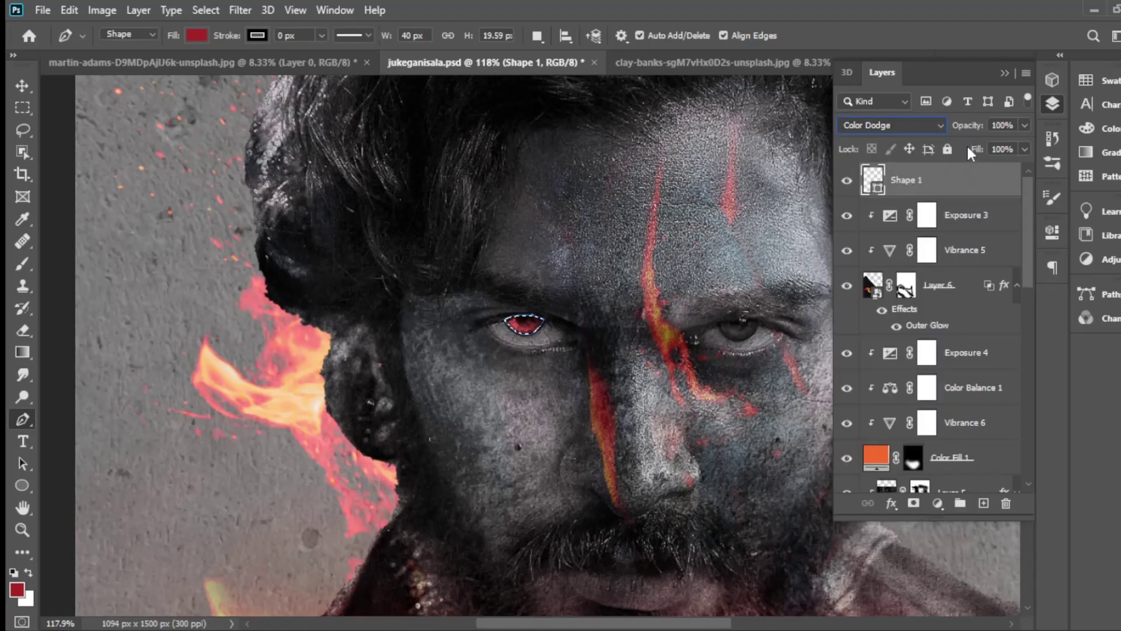
{"action": "double_click", "coordinate": [950, 192]}
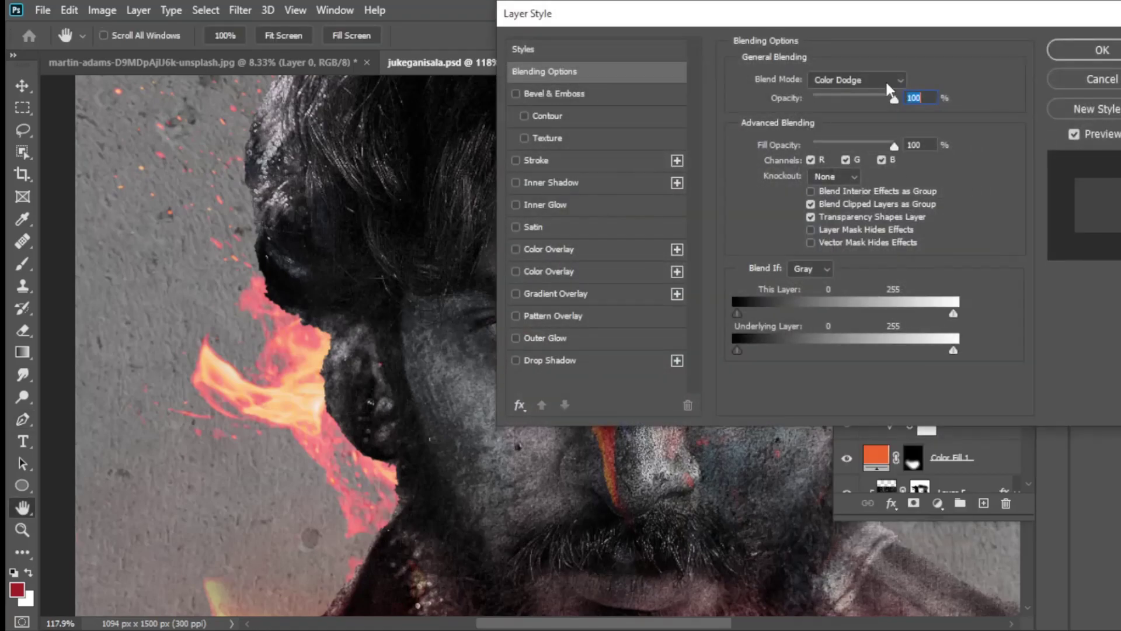
{"action": "left_click", "coordinate": [533, 338]}
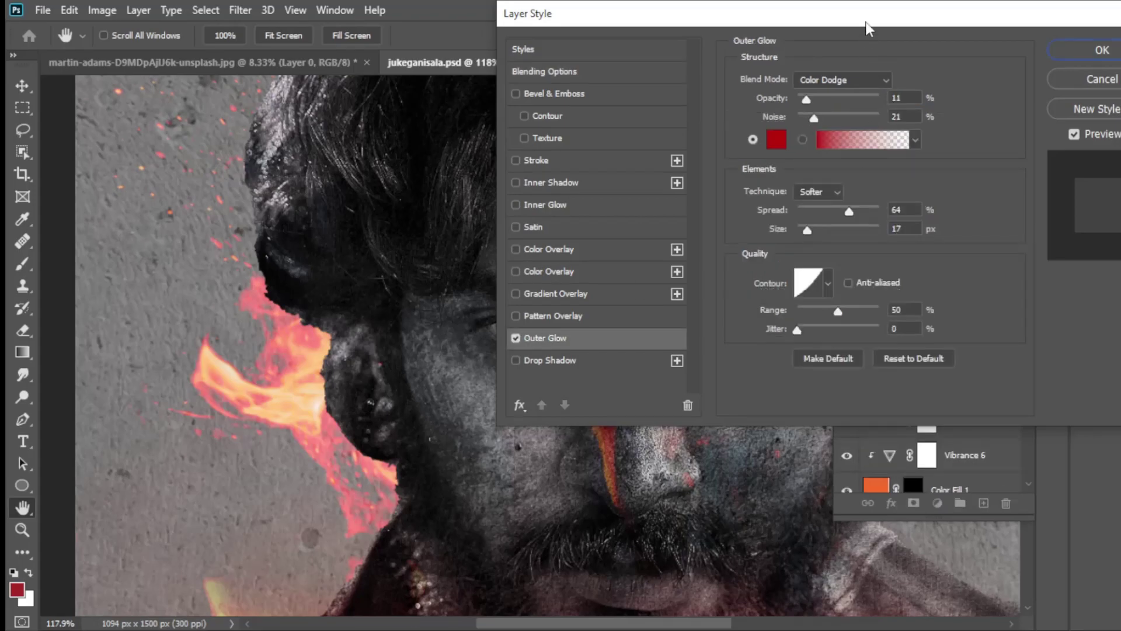
{"action": "left_click_drag", "start_coordinate": [868, 28], "coordinate": [998, 28]}
{"action": "left_click_drag", "start_coordinate": [936, 99], "coordinate": [964, 119]}
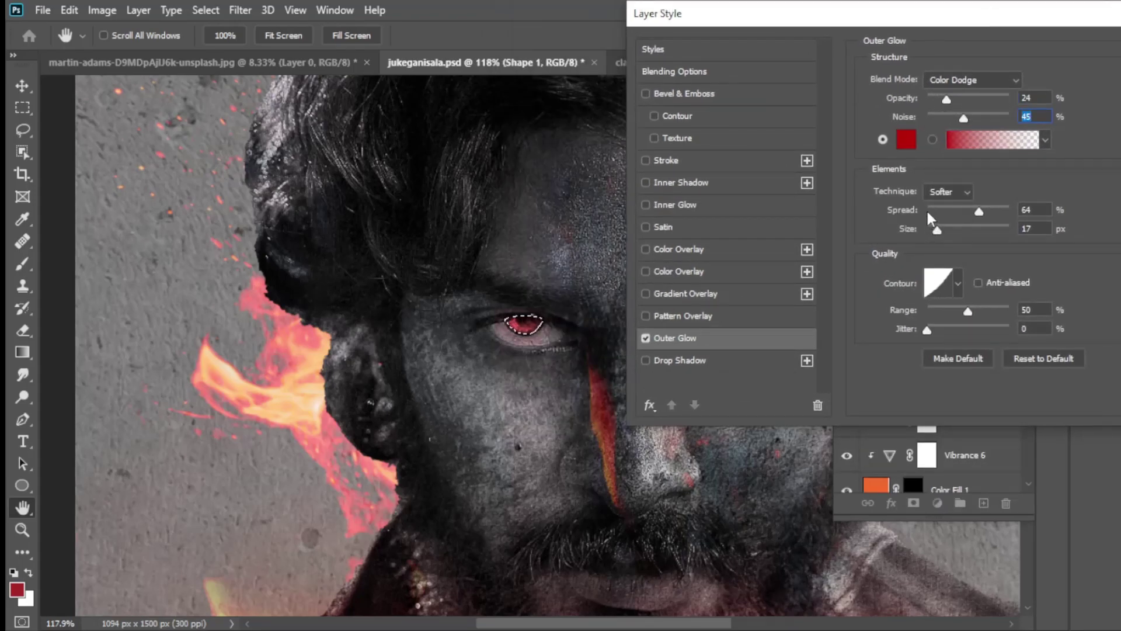
{"action": "left_click_drag", "start_coordinate": [967, 312], "coordinate": [992, 312]}
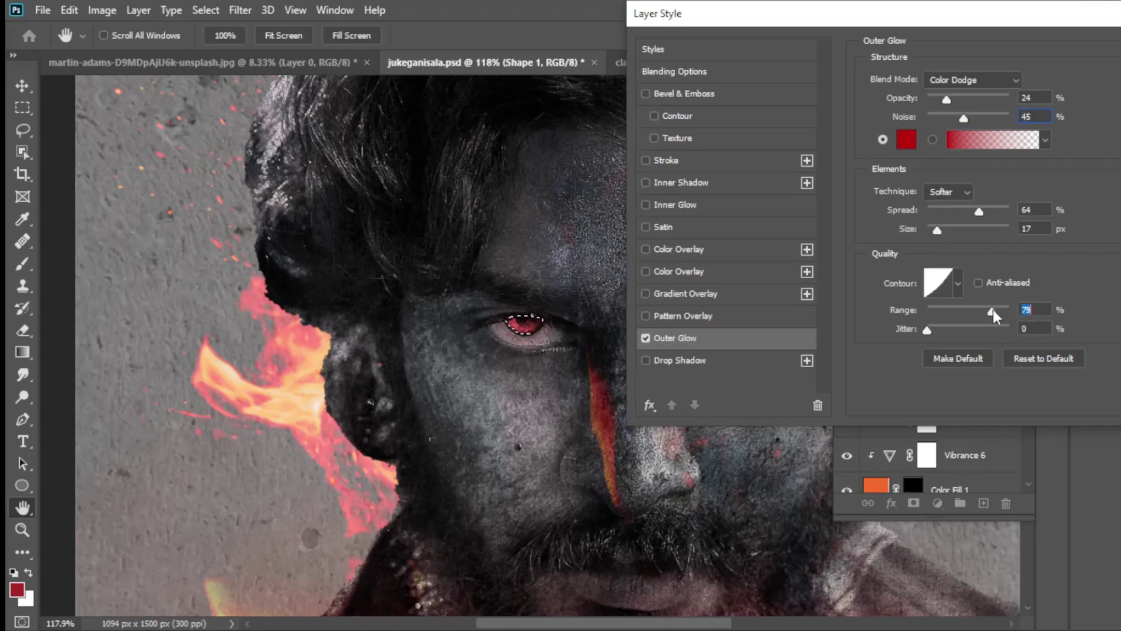
{"action": "left_click_drag", "start_coordinate": [927, 329], "coordinate": [948, 329]}
{"action": "left_click_drag", "start_coordinate": [1063, 8], "coordinate": [876, 40]}
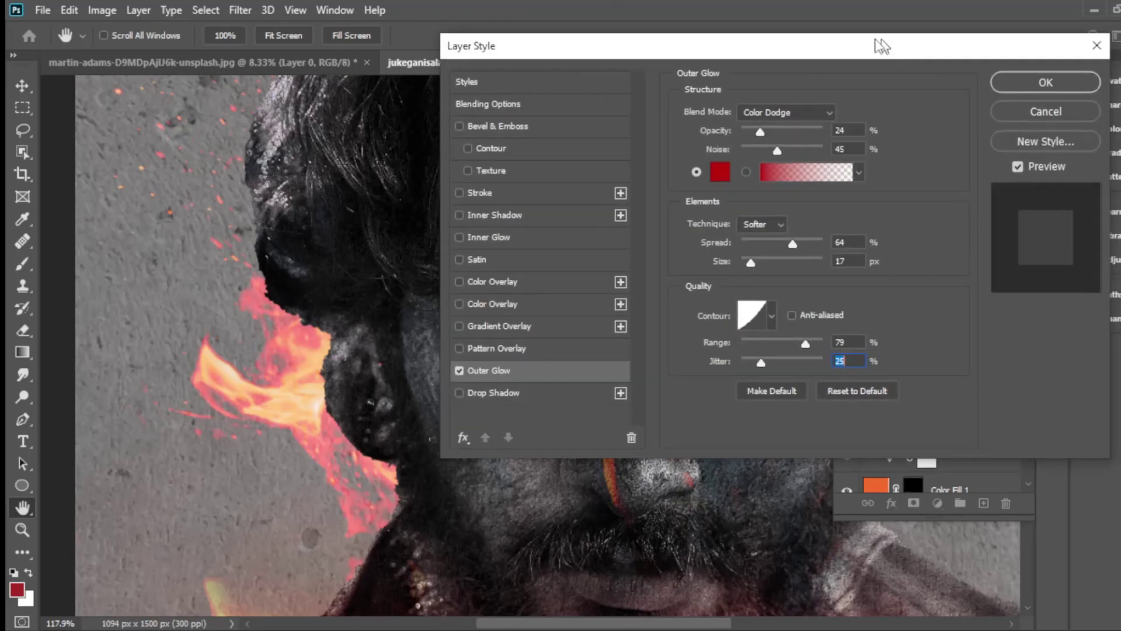
{"action": "left_click", "coordinate": [1033, 84]}
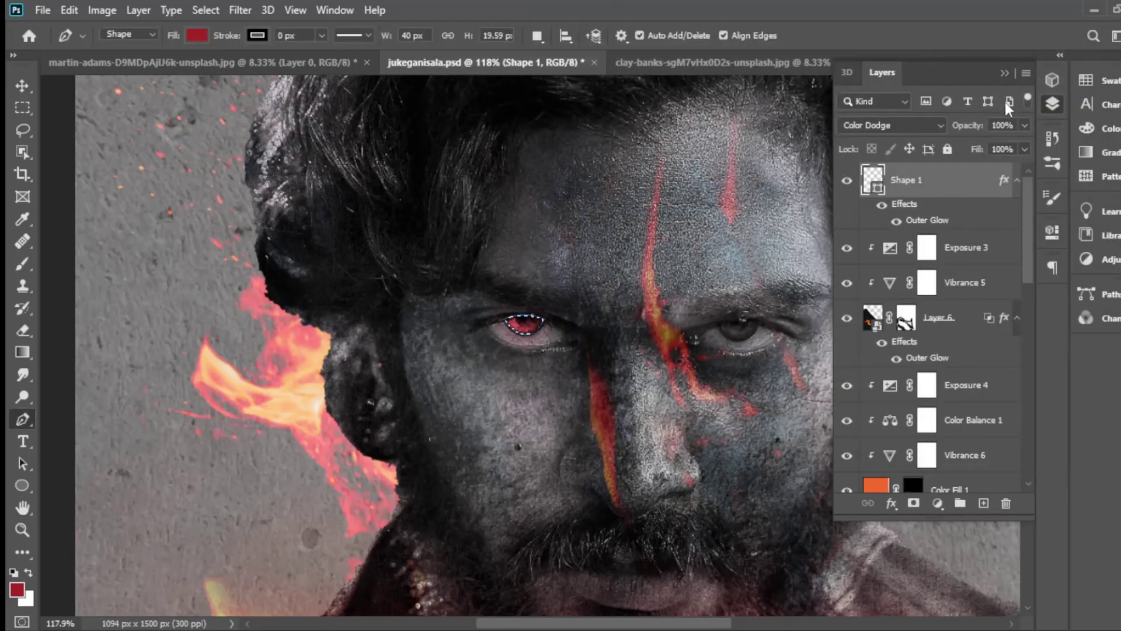
{"action": "left_click", "coordinate": [242, 11]}
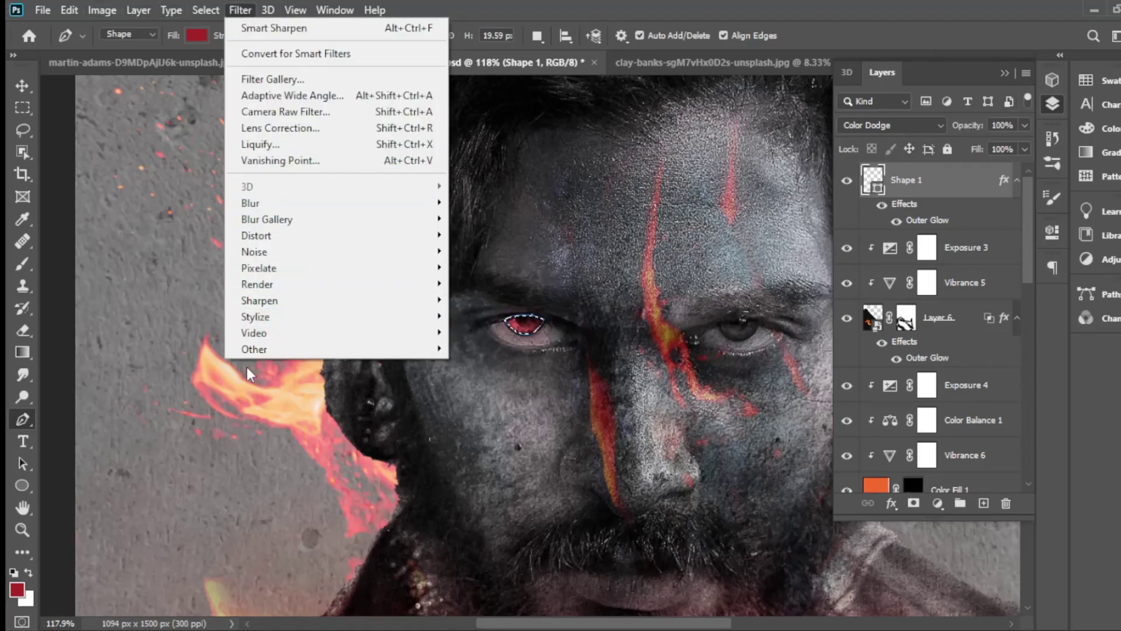
{"action": "mouse_move", "coordinate": [251, 202]}
{"action": "left_click", "coordinate": [489, 243]}
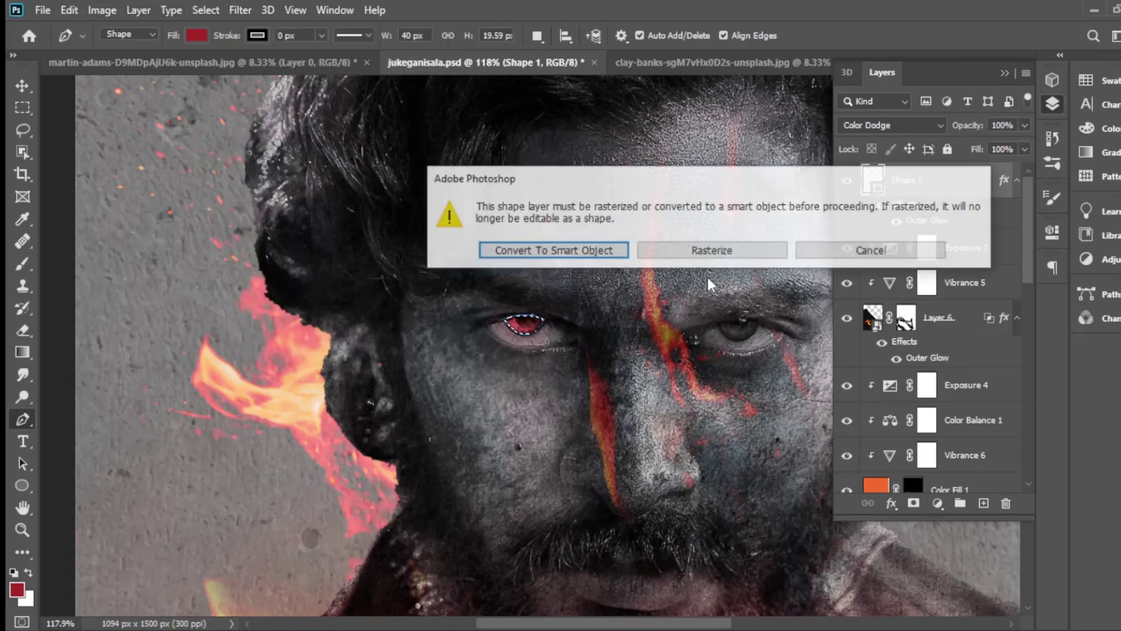
{"action": "left_click", "coordinate": [590, 250]}
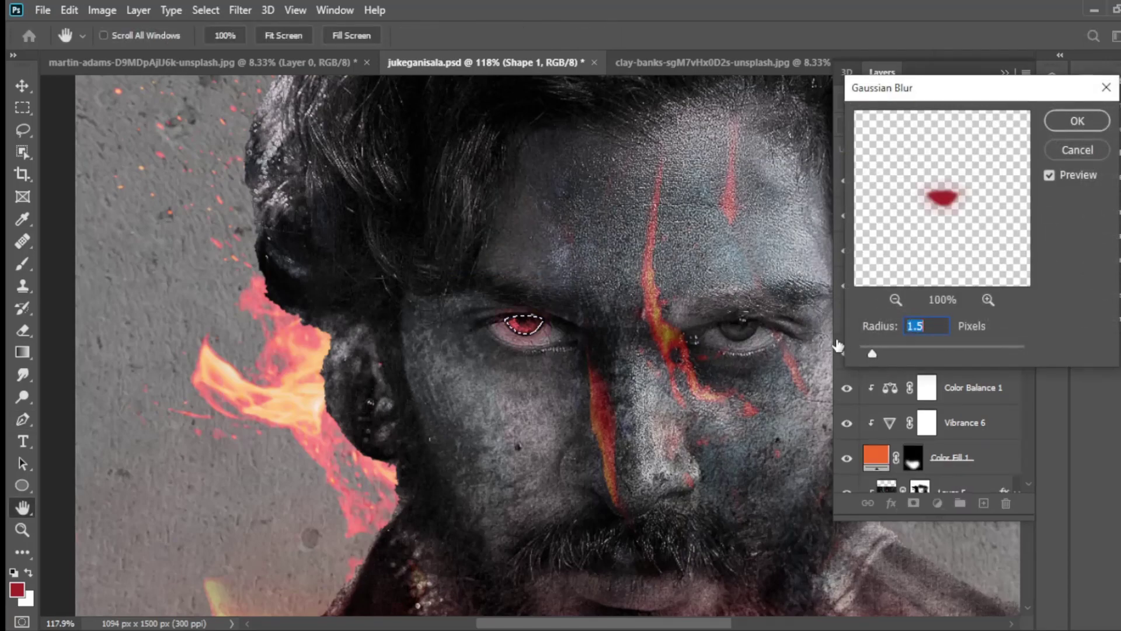
{"action": "left_click_drag", "start_coordinate": [874, 351], "coordinate": [854, 357]}
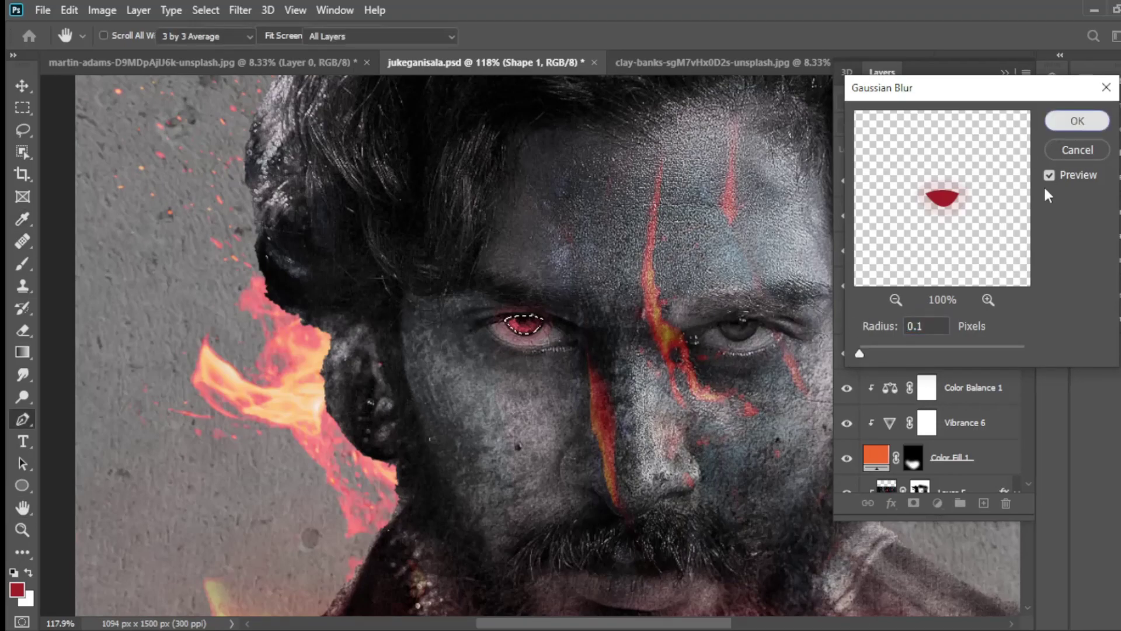
{"action": "left_click", "coordinate": [1077, 121]}
{"action": "key", "text": "ctrl+z"}
{"action": "key", "text": "ctrl+z"}
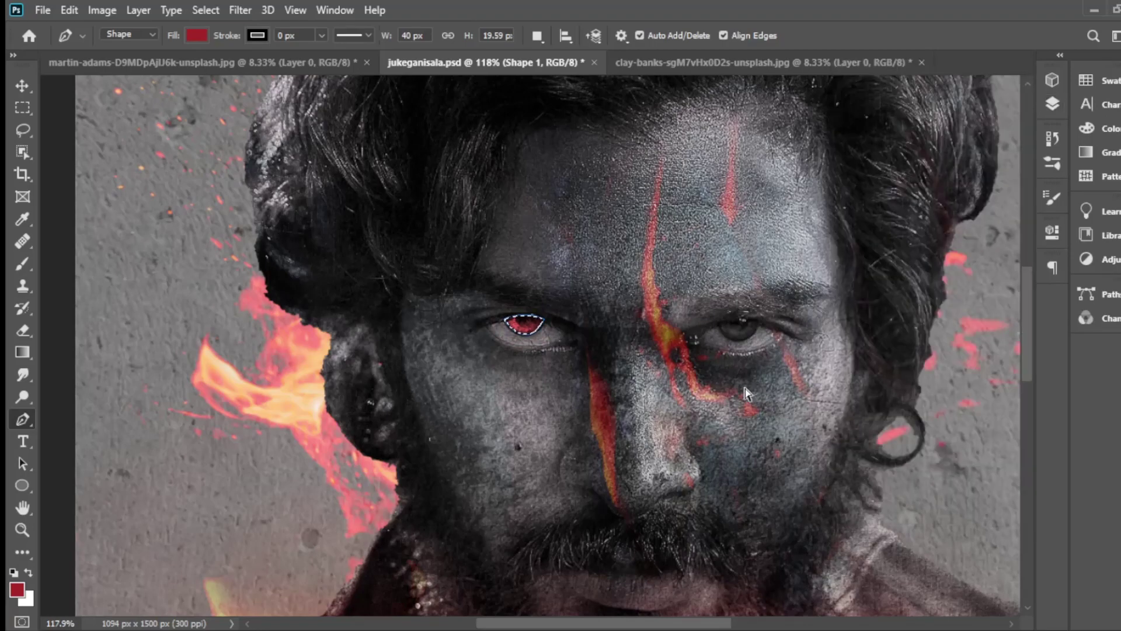
Select the red eye shape layer with the Move tool and zoom in on the face
{"action": "left_click", "coordinate": [23, 86]}
{"action": "left_click", "coordinate": [858, 225]}
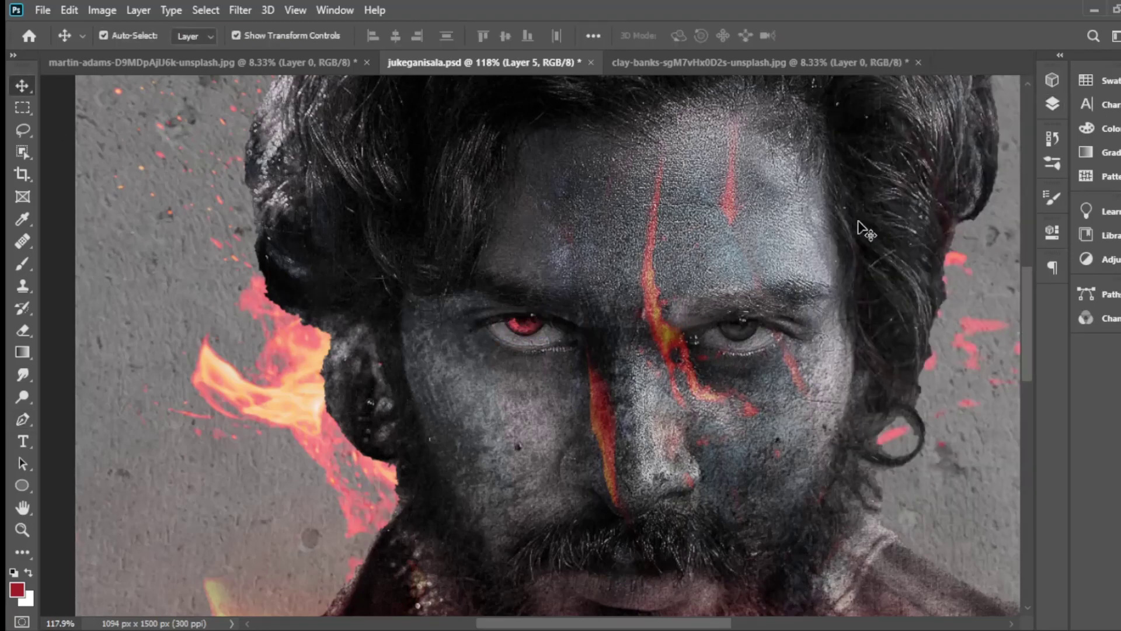
{"action": "left_click", "coordinate": [703, 316], "text": "alt"}
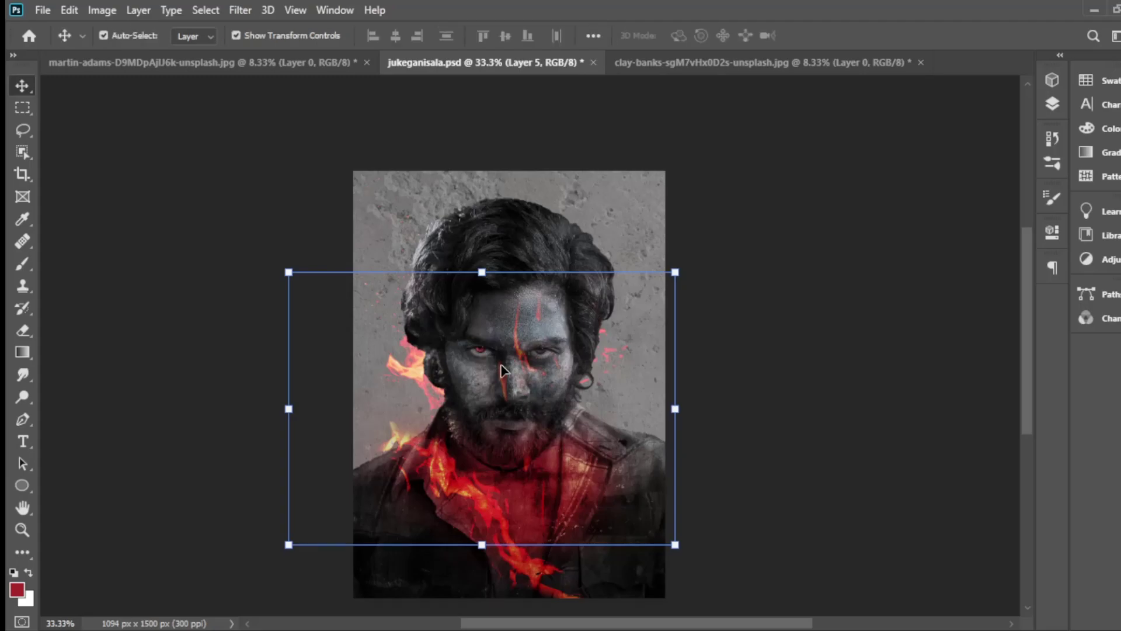
{"action": "left_click", "coordinate": [480, 352]}
{"action": "scroll", "coordinate": [588, 338], "scroll_direction": "up", "scroll_amount": 1}
{"action": "left_click", "coordinate": [1052, 105]}
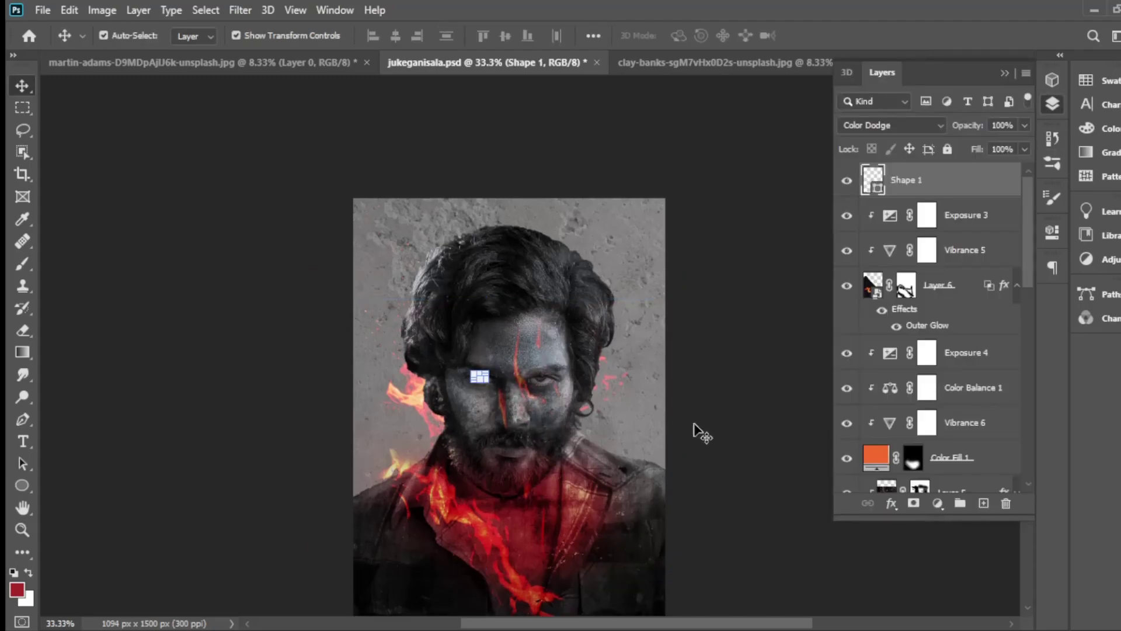
{"action": "key", "text": "z"}
{"action": "left_click", "coordinate": [529, 259]}
{"action": "key", "text": "v"}
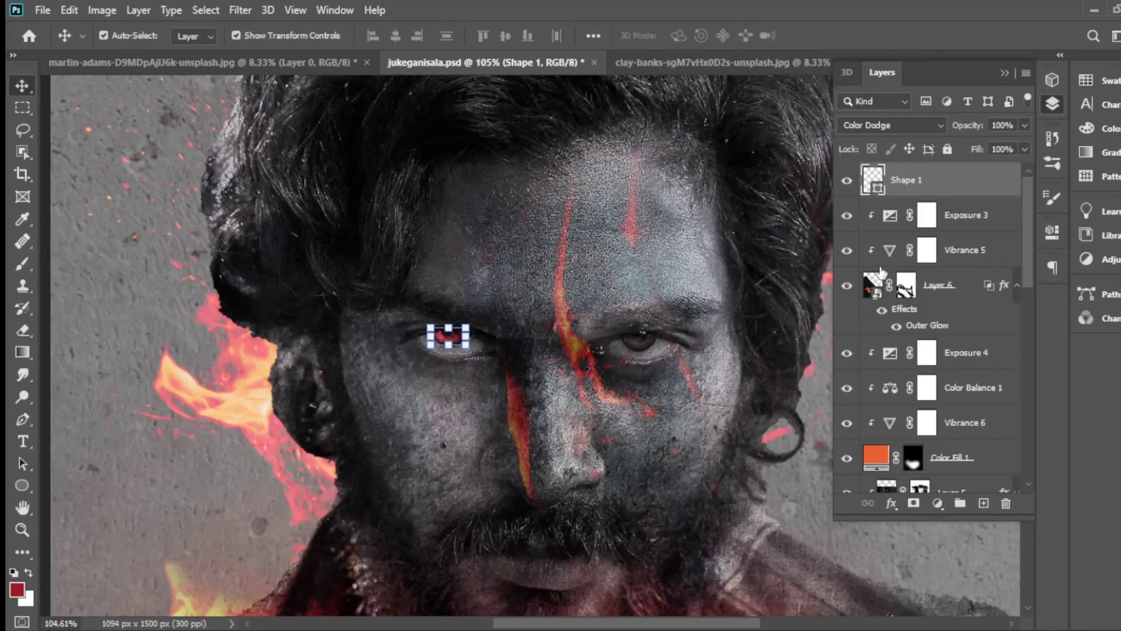
Duplicate the red eye shape at 86% opacity, zoom back out, and save the document
{"action": "key", "text": "ctrl+j"}
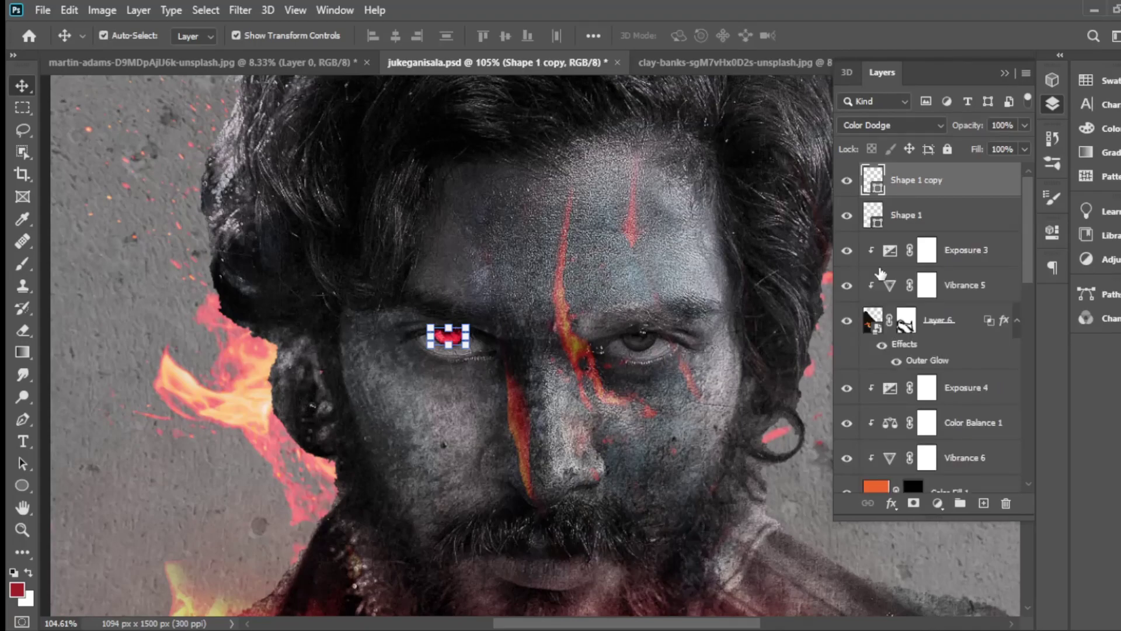
{"action": "mouse_move", "coordinate": [967, 132]}
{"action": "left_mouse_down"}
{"action": "mouse_move", "coordinate": [954, 129]}
{"action": "mouse_move", "coordinate": [974, 130]}
{"action": "left_mouse_up"}
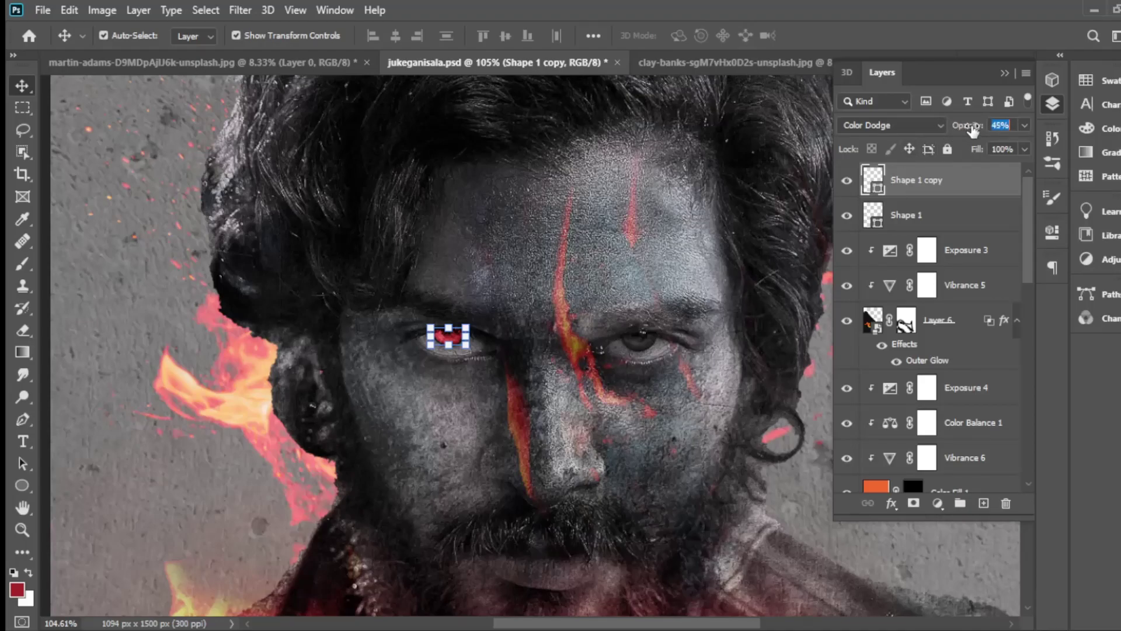
{"action": "left_click", "coordinate": [473, 266]}
{"action": "key", "text": "z"}
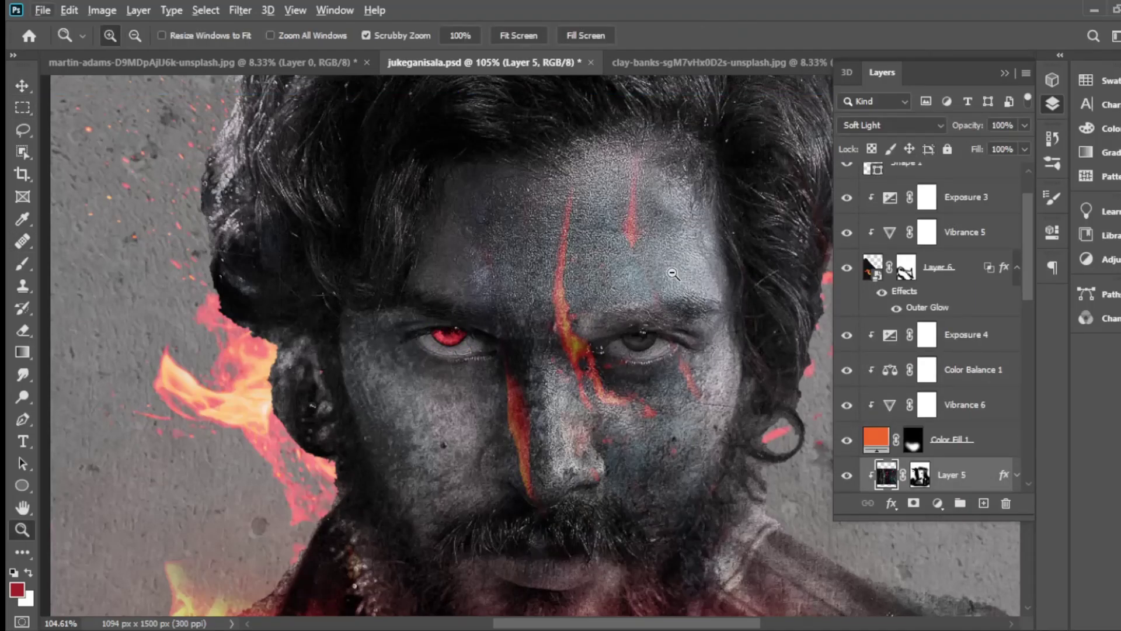
{"action": "left_click", "coordinate": [675, 260], "text": "alt"}
{"action": "left_click", "coordinate": [671, 271], "text": "alt"}
{"action": "left_click", "coordinate": [671, 271], "text": "alt"}
{"action": "key", "text": "v"}
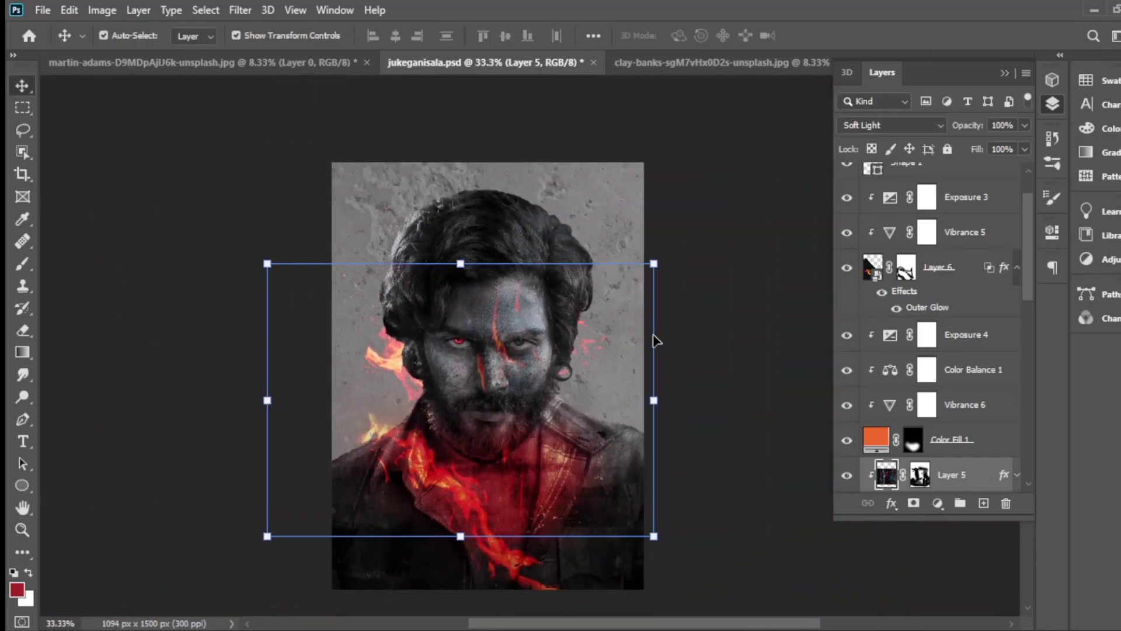
{"action": "key", "text": "ctrl+s"}
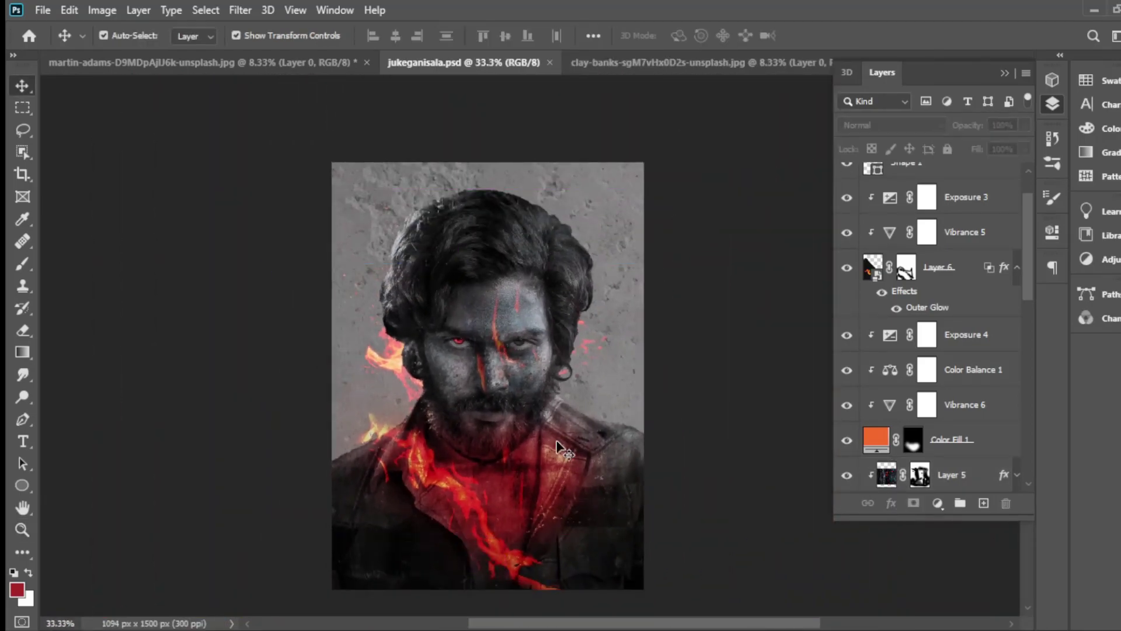
{"action": "scroll", "coordinate": [556, 408], "scroll_direction": "down", "scroll_amount": 2}
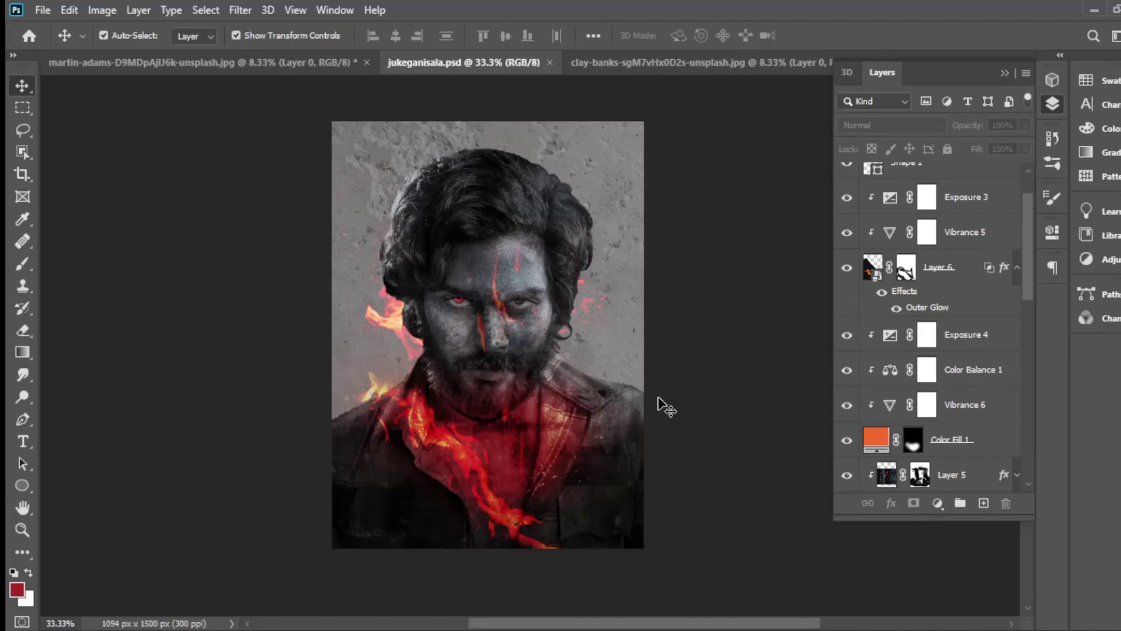